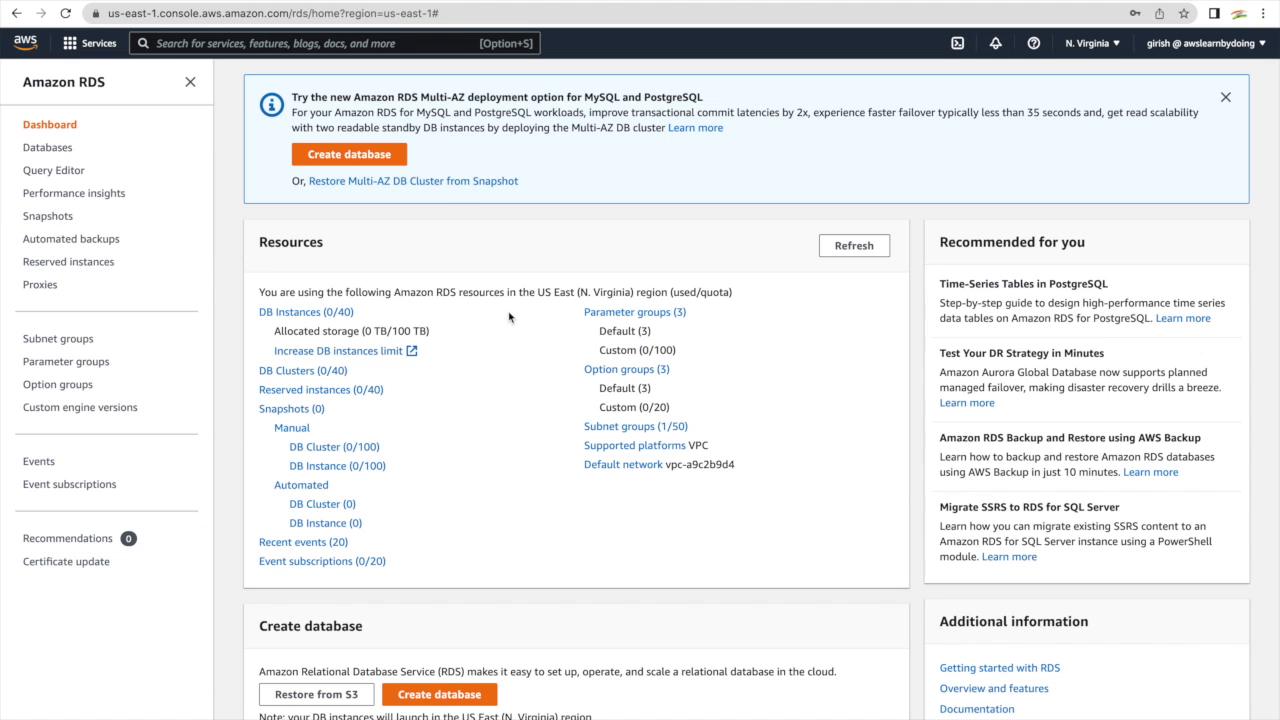
Start creating an RDS database with the PostgreSQL engine and the Free tier template
left_click(420, 700)
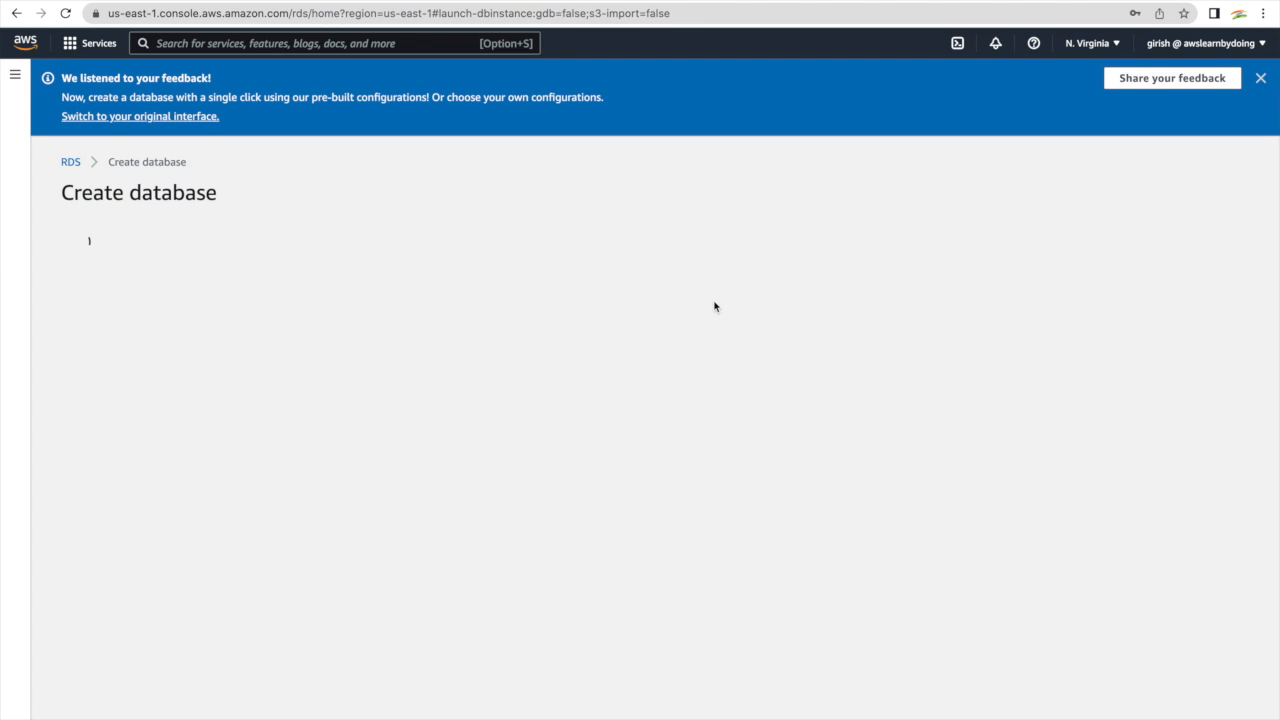
scroll(649, 334, "down", 1)
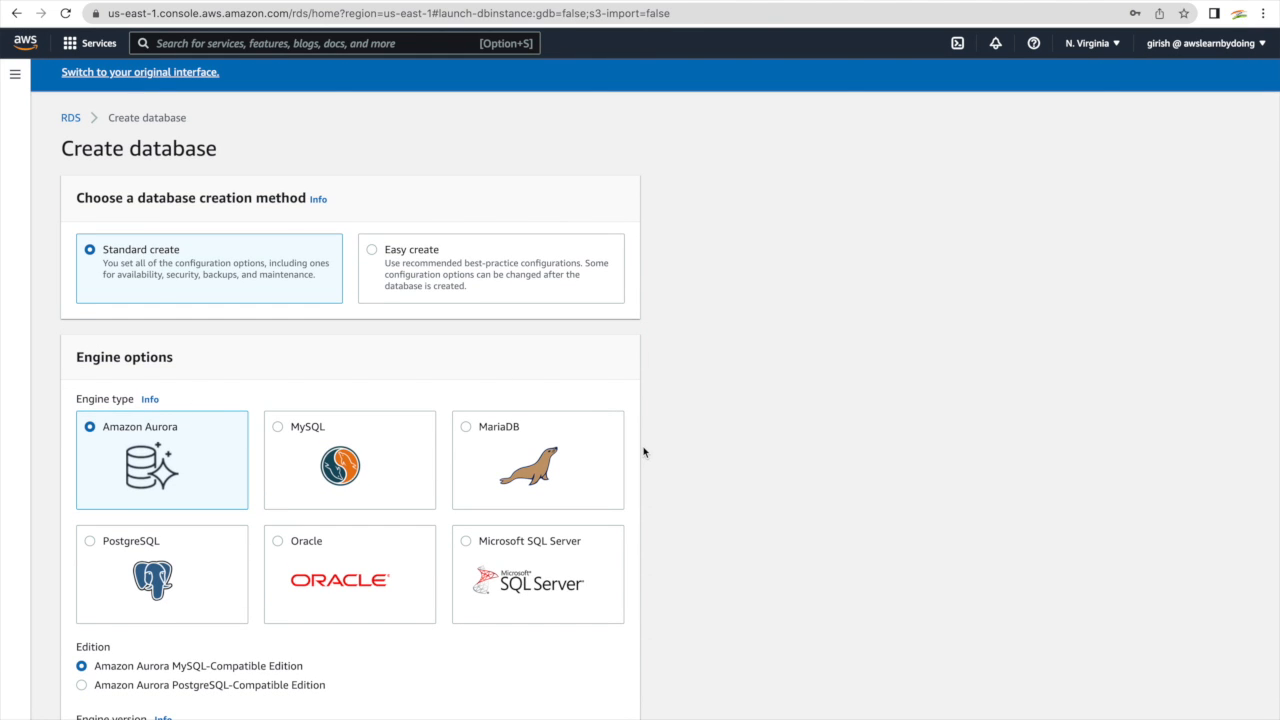
scroll(644, 452, "down", 1)
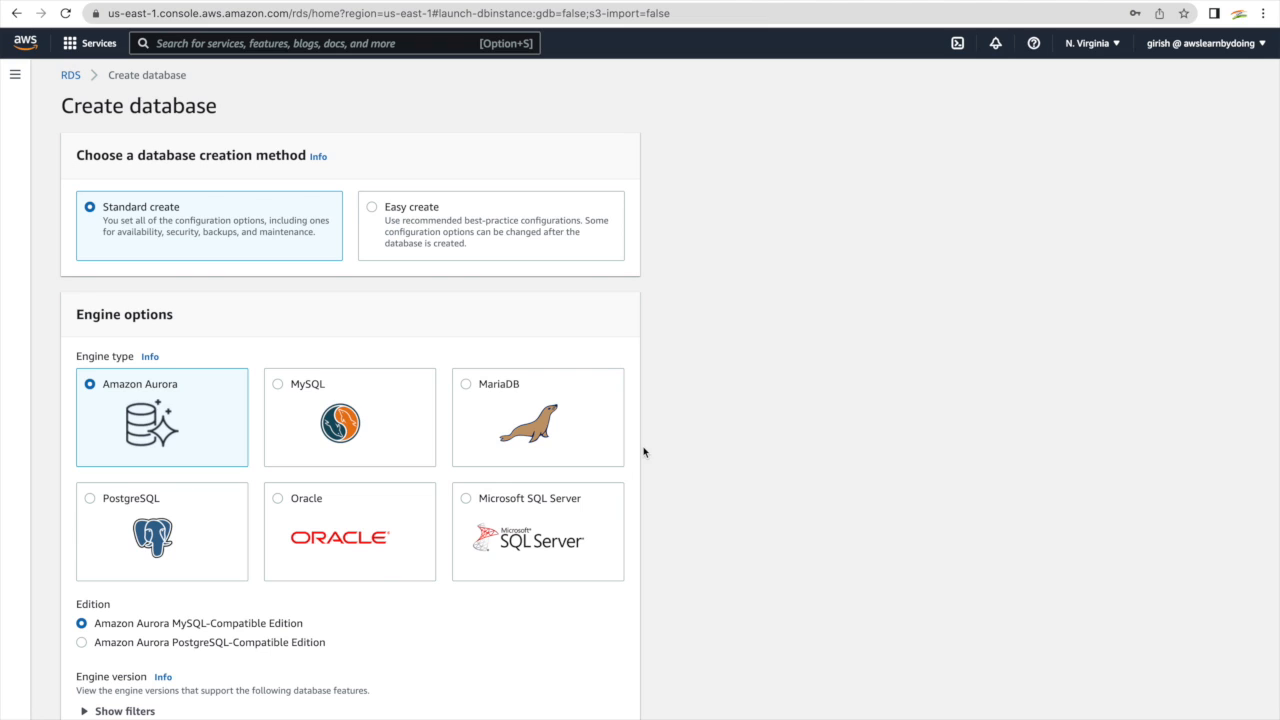
left_click(92, 500)
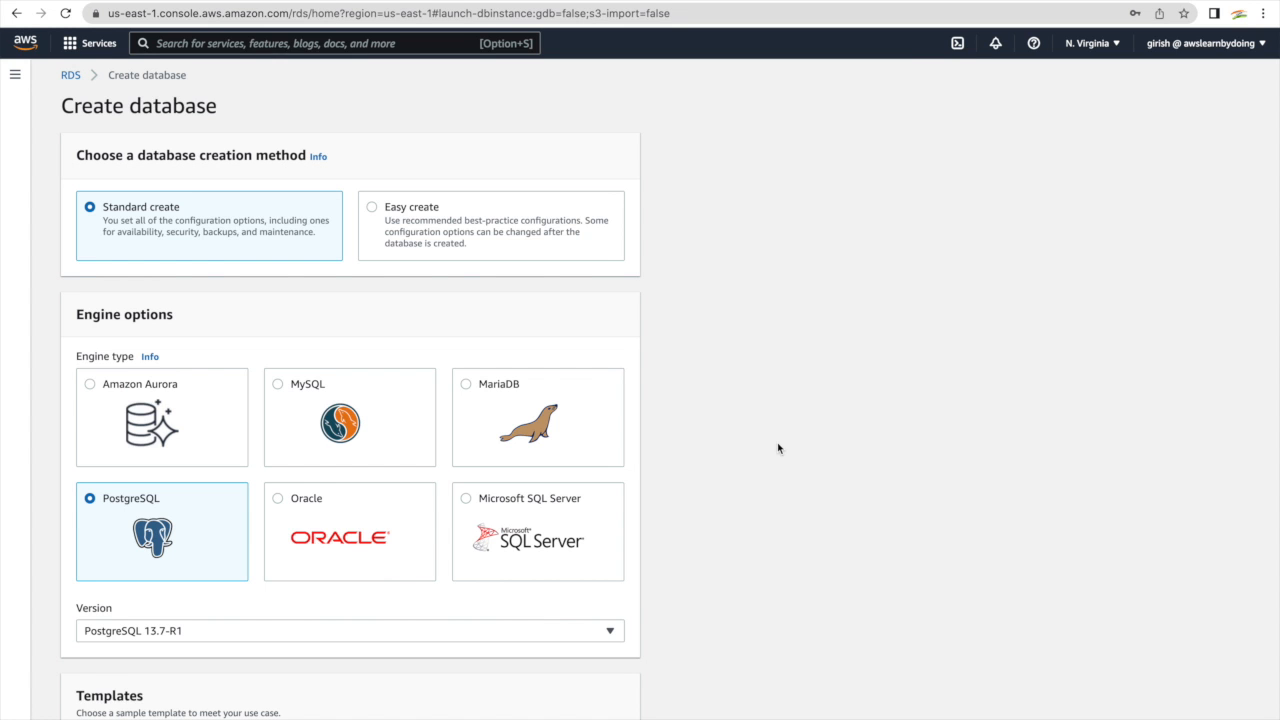
scroll(799, 201, "down", 3)
scroll(738, 394, "down", 3)
left_click(465, 488)
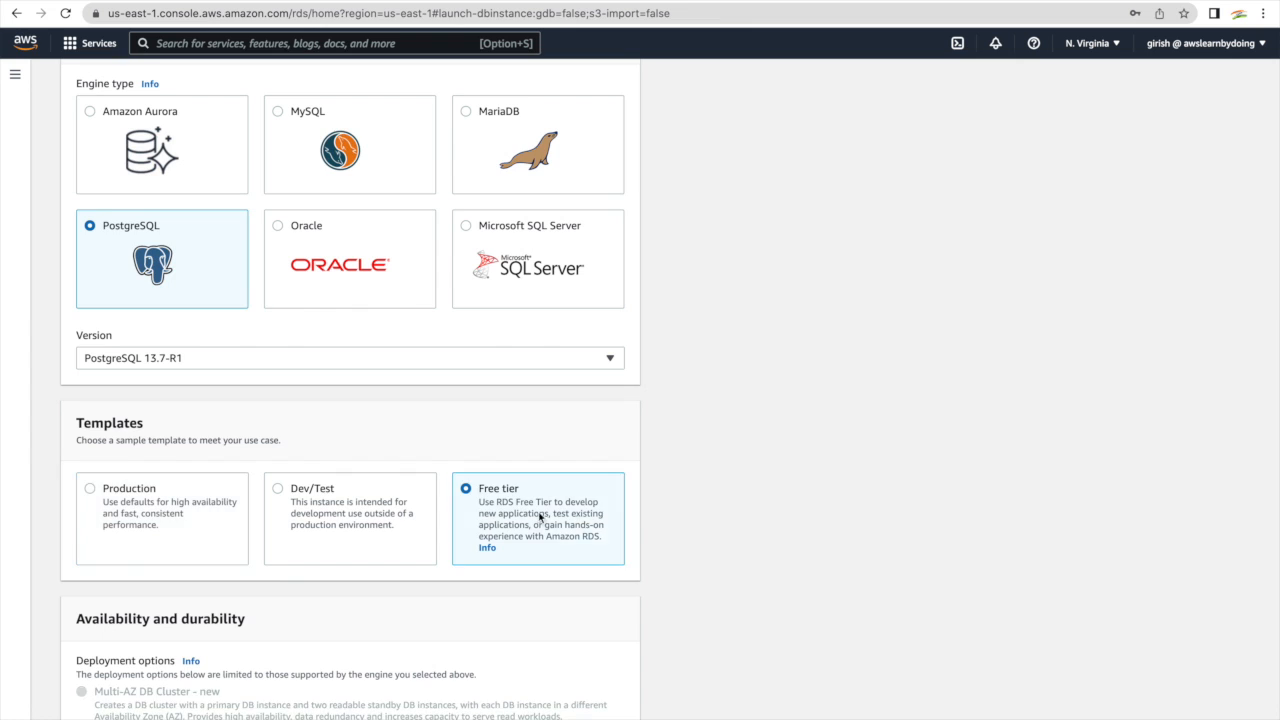
Enter and confirm the master password in the database's credentials settings
scroll(706, 449, "down", 15)
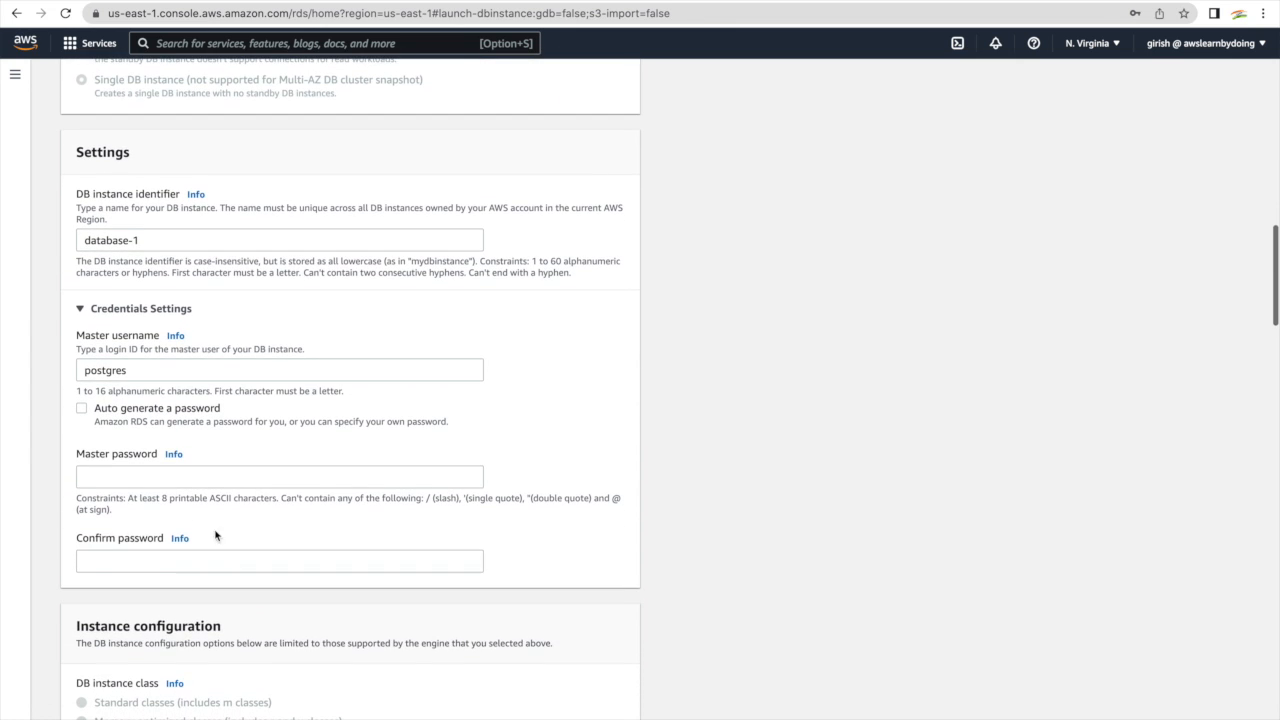
left_click(124, 479)
type("••••••")
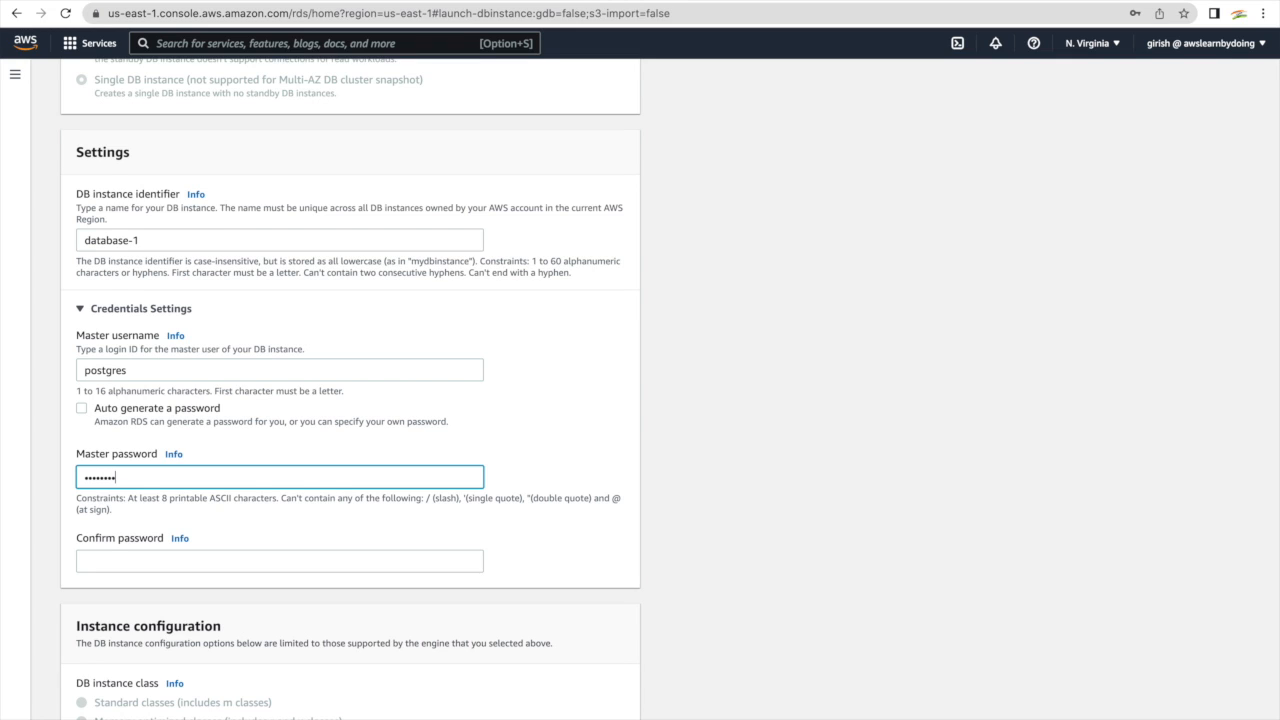
left_click(108, 560)
type("•••••")
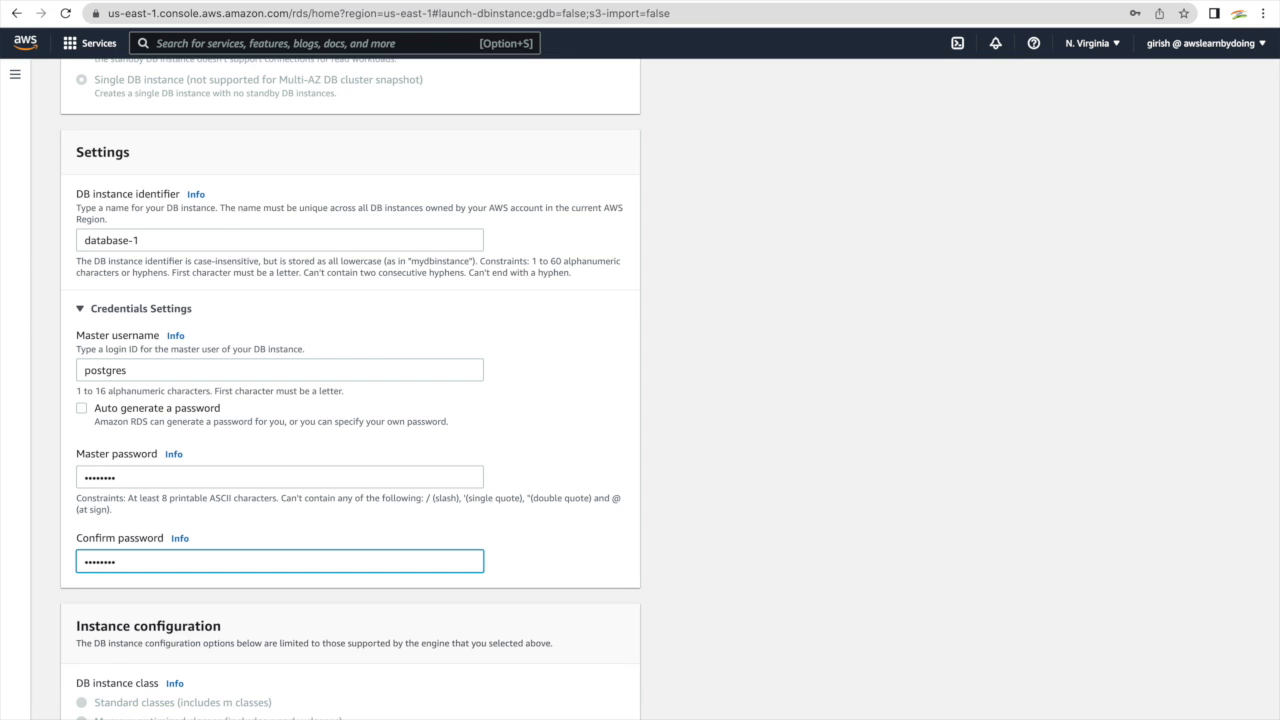
Set the database's virtual private cloud to project-vpc in the connectivity settings
scroll(426, 409, "down", 10)
scroll(426, 409, "down", 3)
scroll(426, 409, "down", 2)
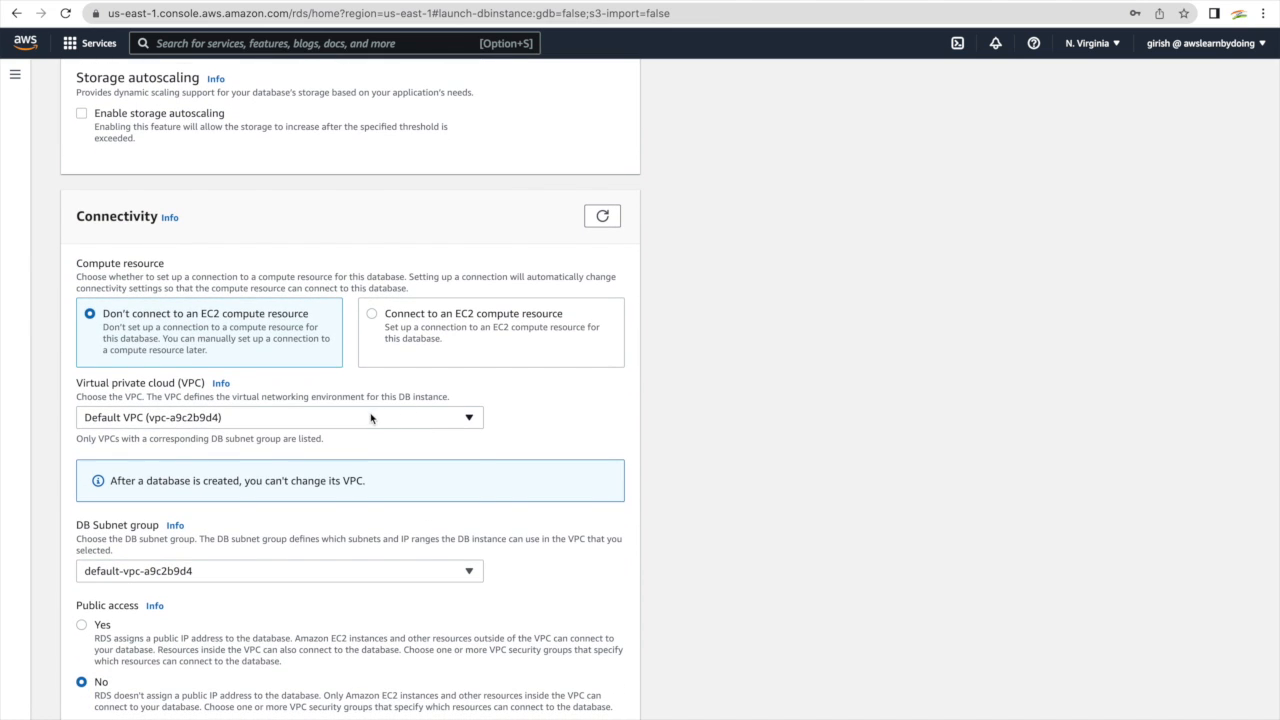
left_click(370, 418)
left_click(220, 470)
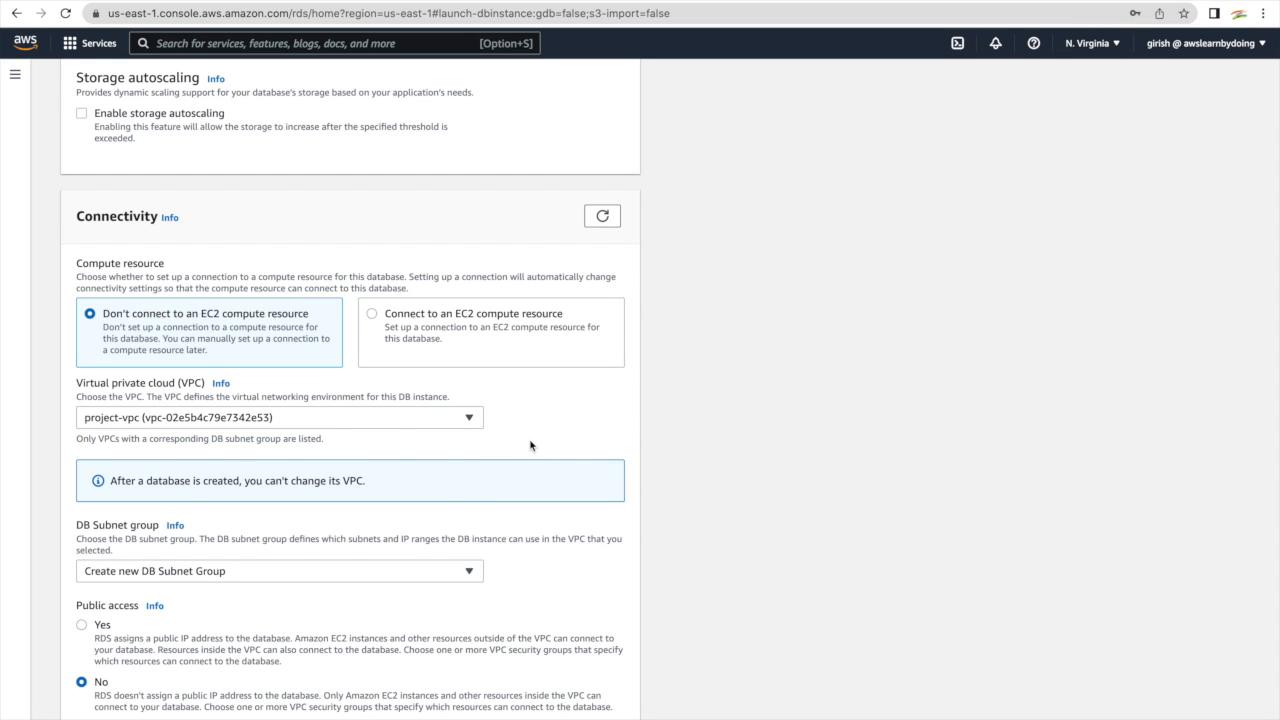
Choose to create a new VPC security group for the database, named RDS_SG
scroll(530, 445, "down", 1)
scroll(302, 517, "down", 4)
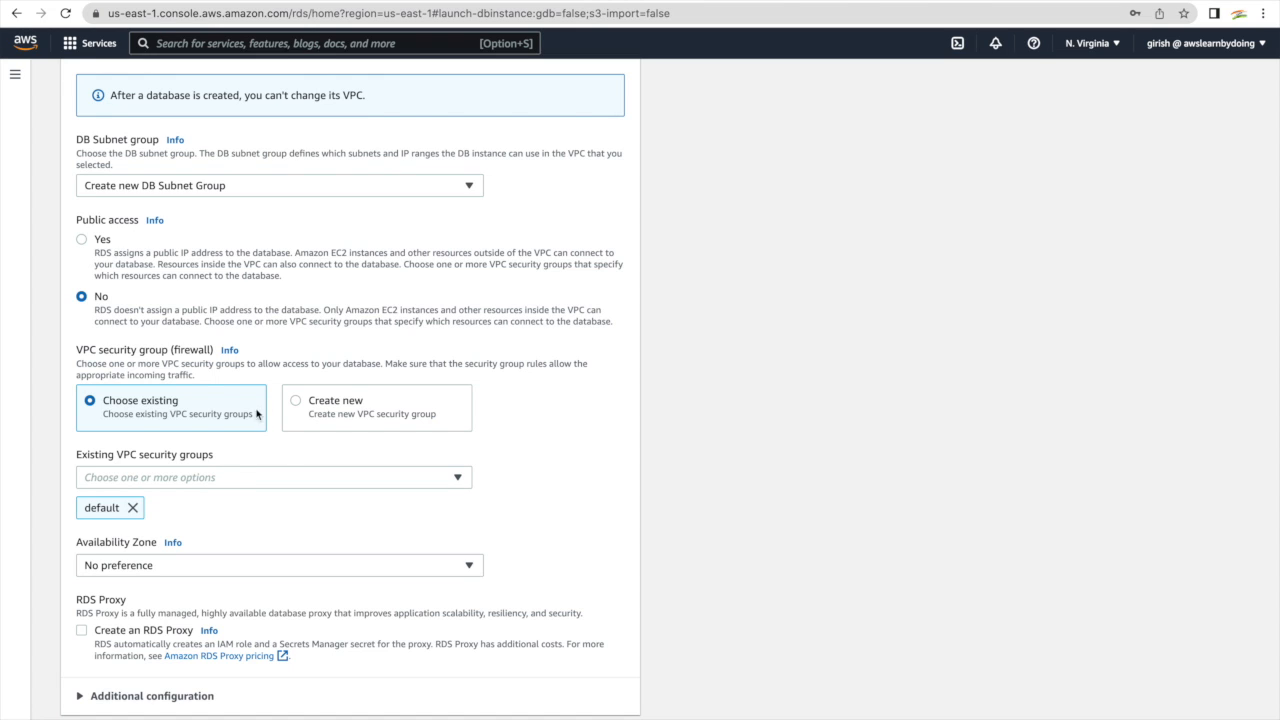
left_click(294, 401)
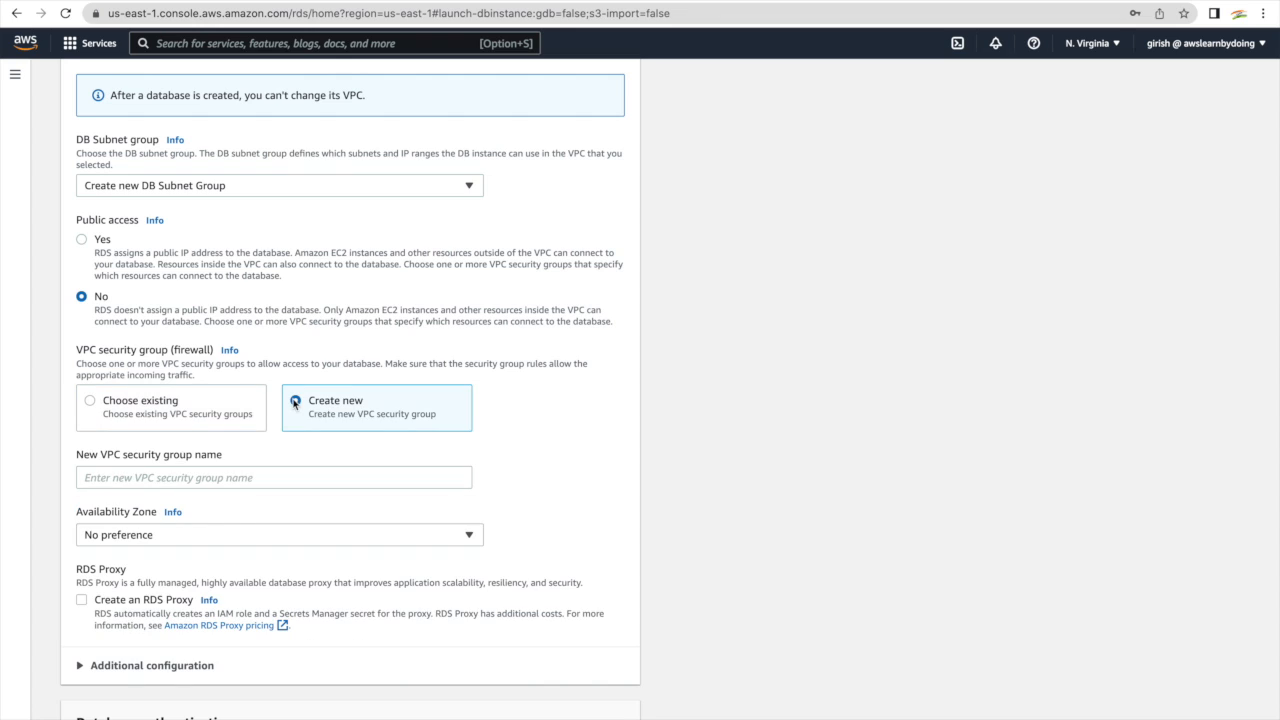
left_click(177, 482)
type("RDS_S")
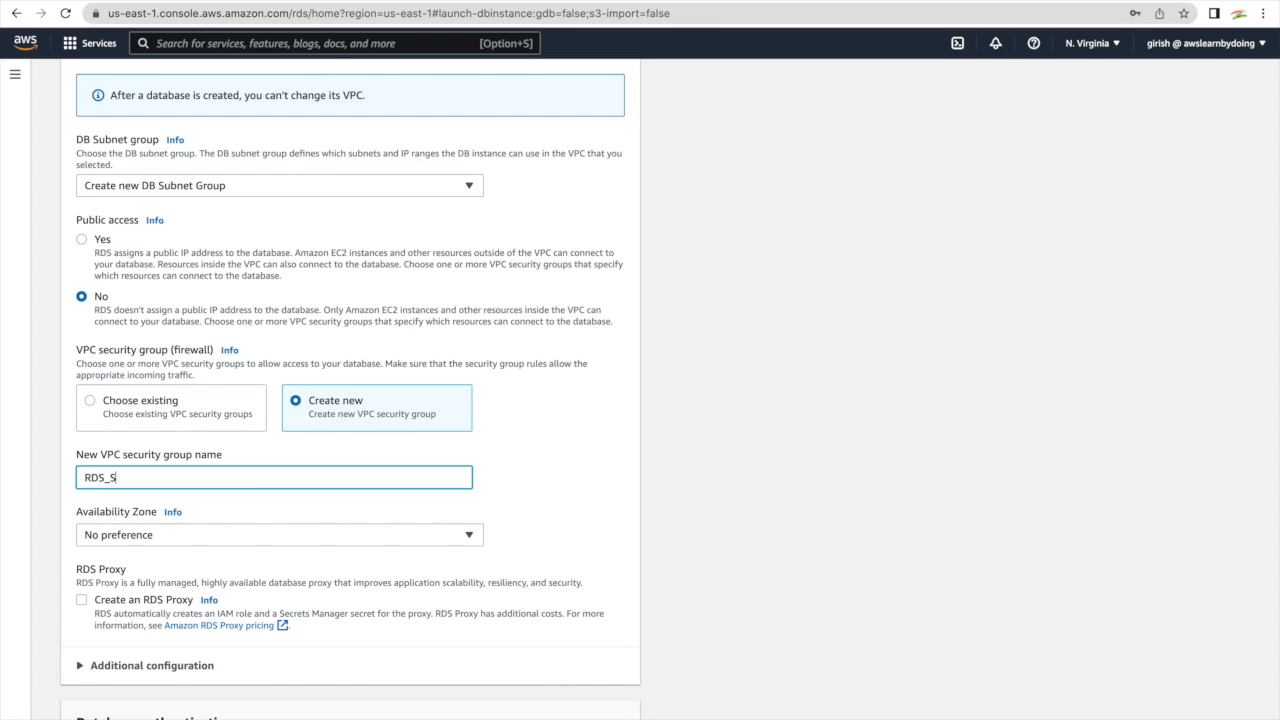
type("G")
left_click(549, 519)
Turn off Performance Insights and create the database
scroll(547, 517, "down", 2)
scroll(549, 505, "down", 4)
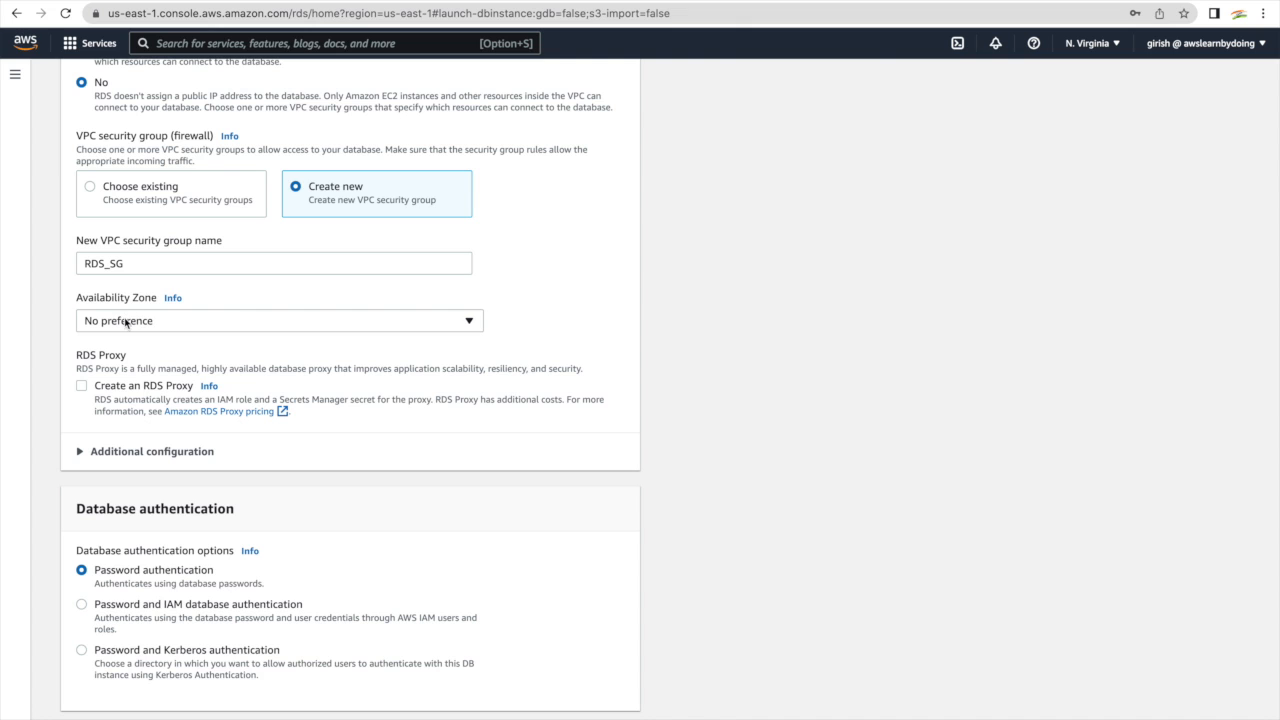
scroll(386, 412, "down", 1)
scroll(386, 412, "down", 7)
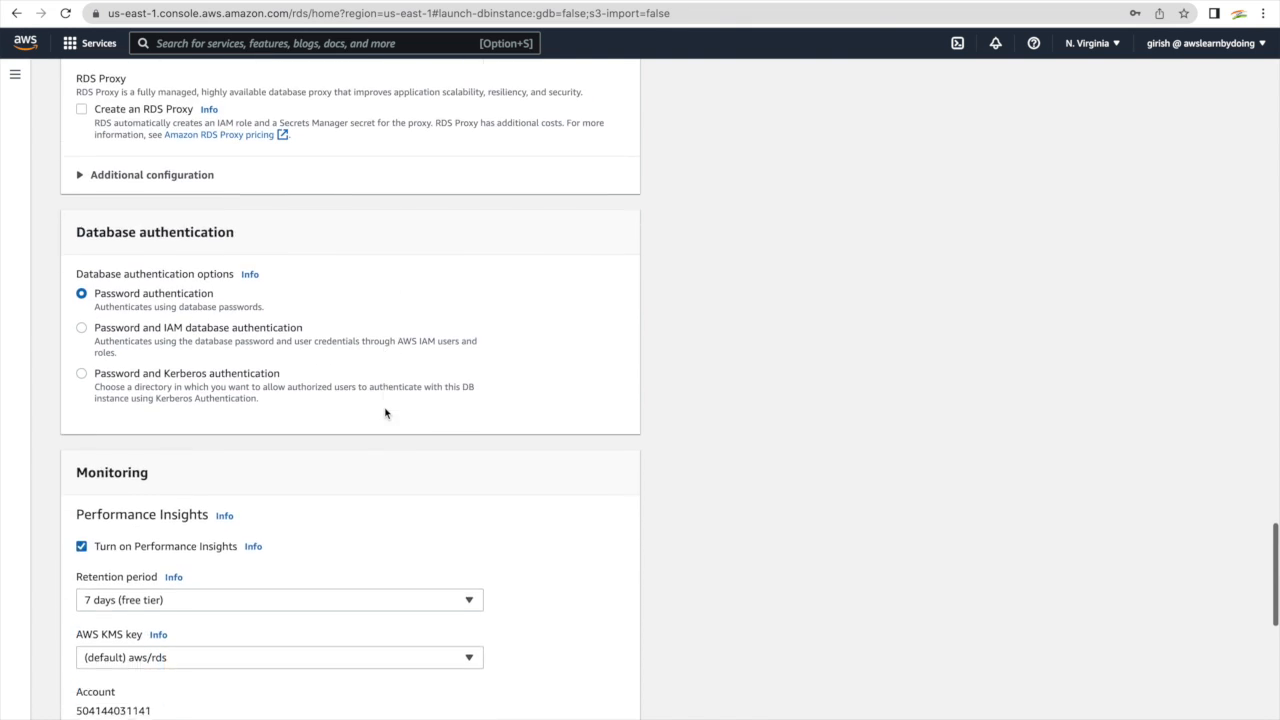
left_click(83, 448)
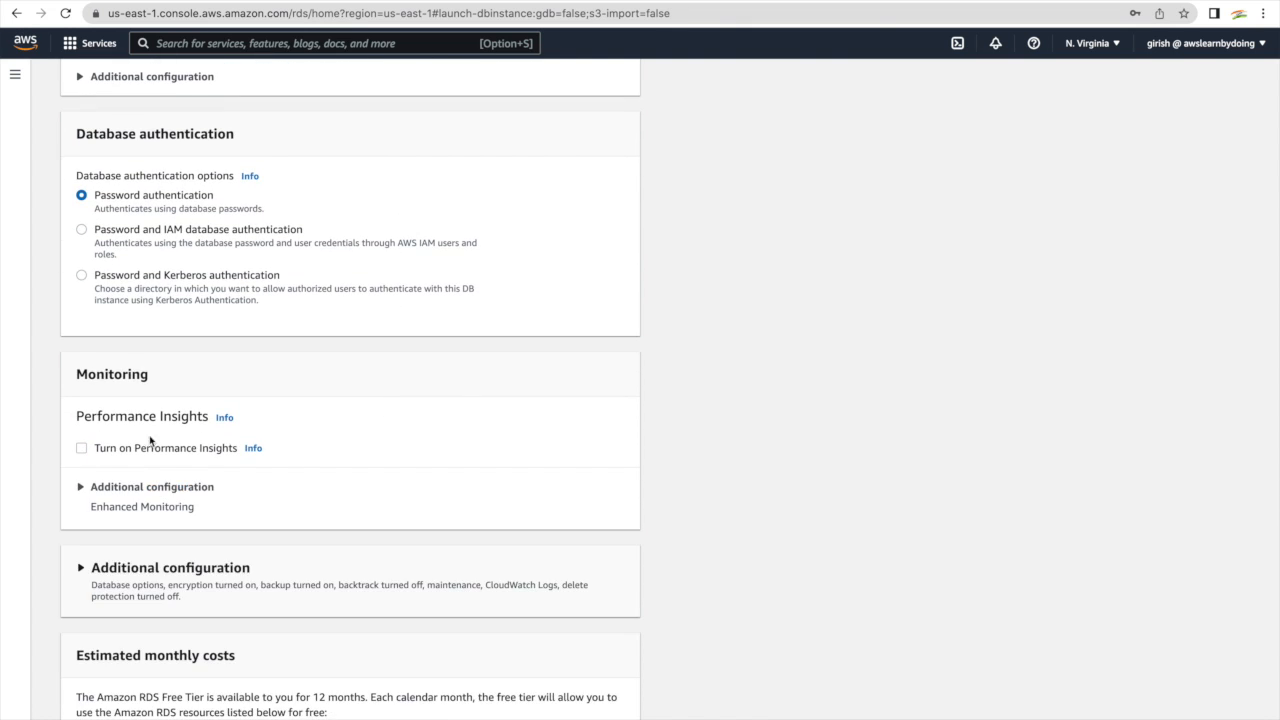
scroll(351, 446, "down", 5)
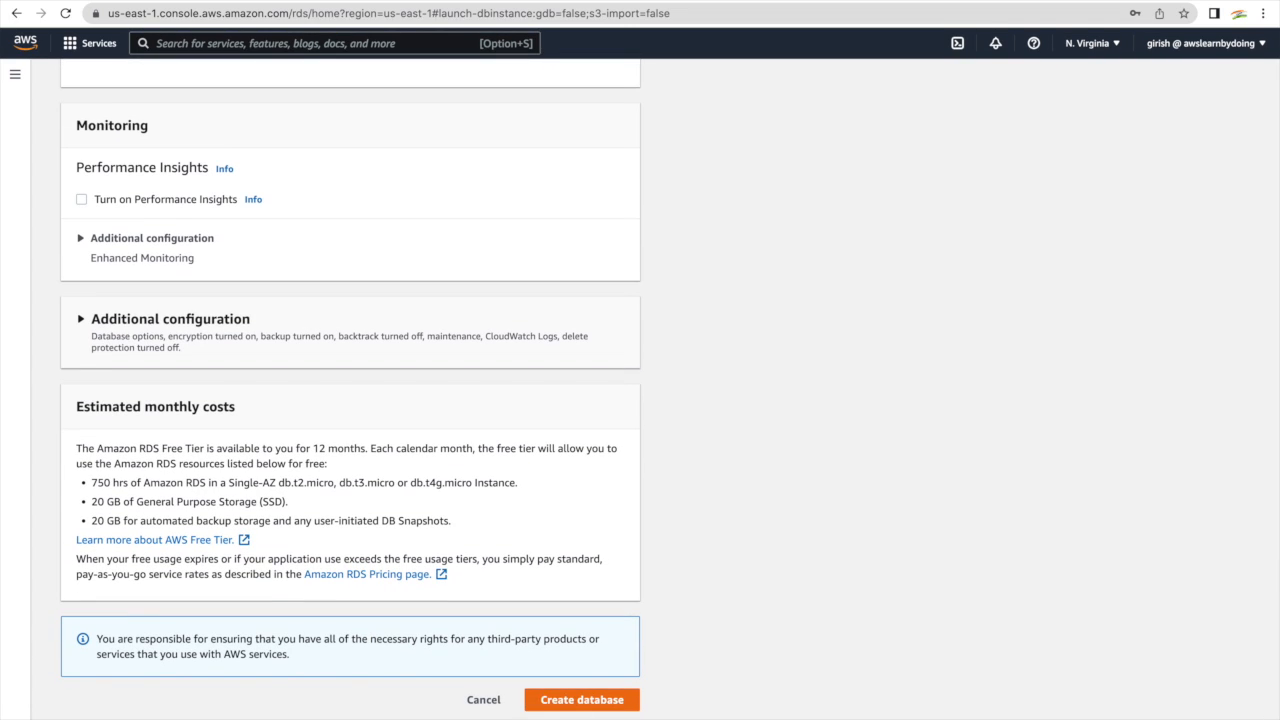
left_click(583, 702)
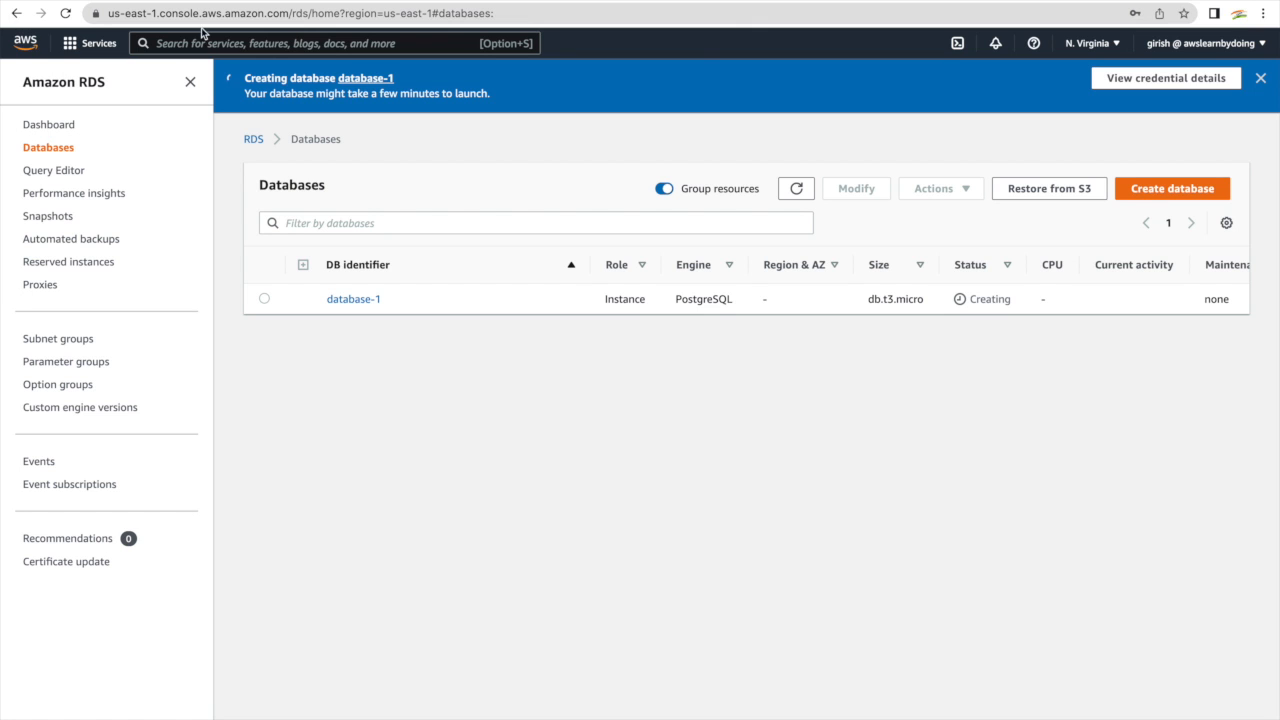
Switch to the VPC console page, search the services for EC2 and open the form for launching an instance
left_click(178, 3)
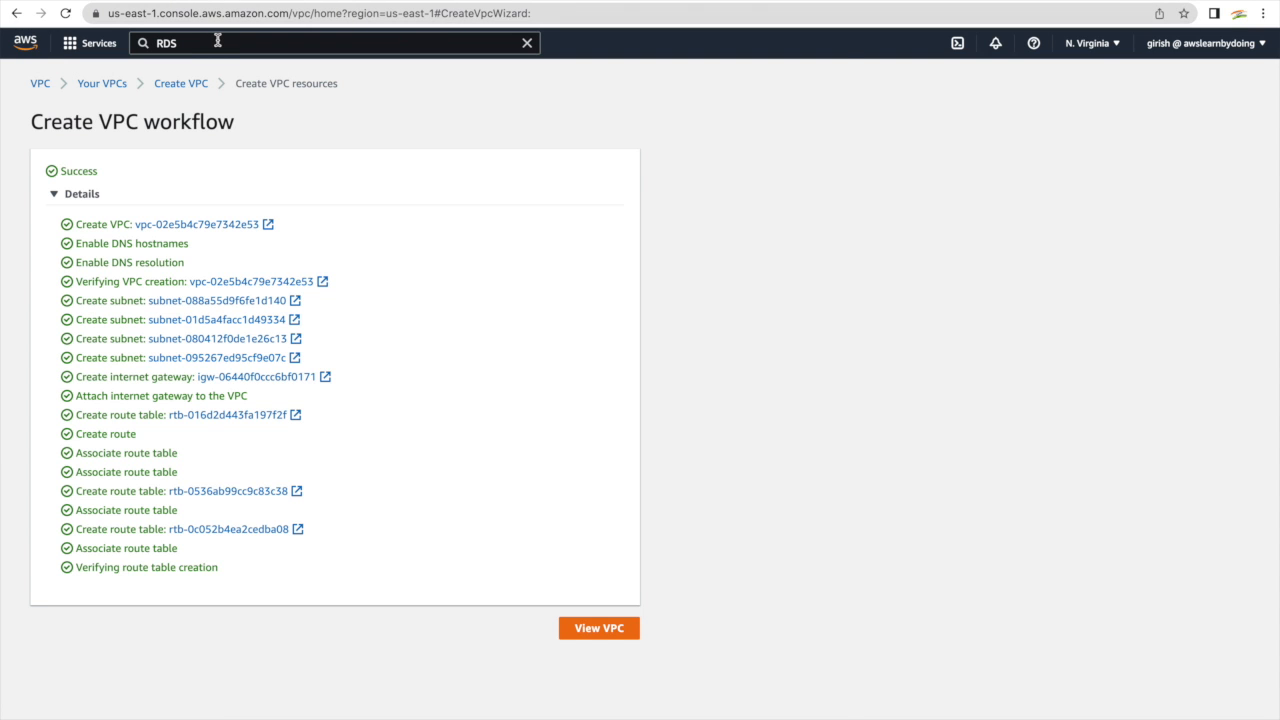
left_click(216, 42)
key("BackSpace")
key("BackSpace")
key("BackSpace")
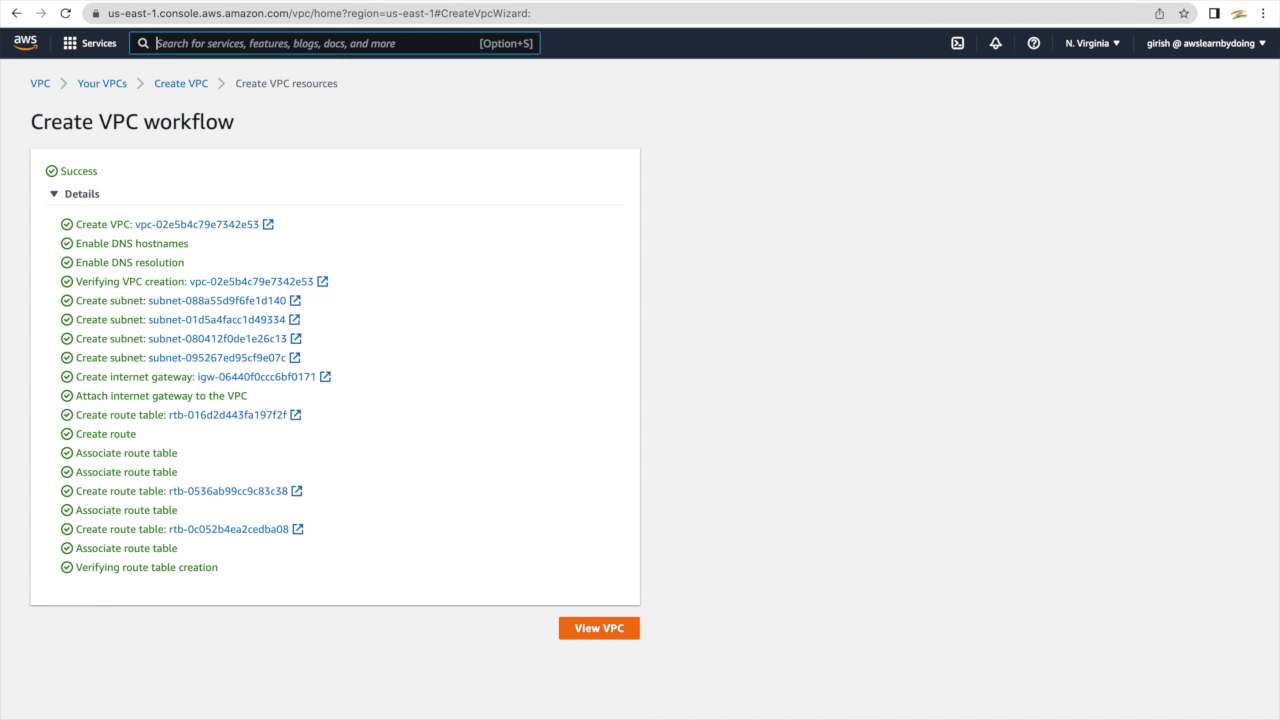
type("EC2")
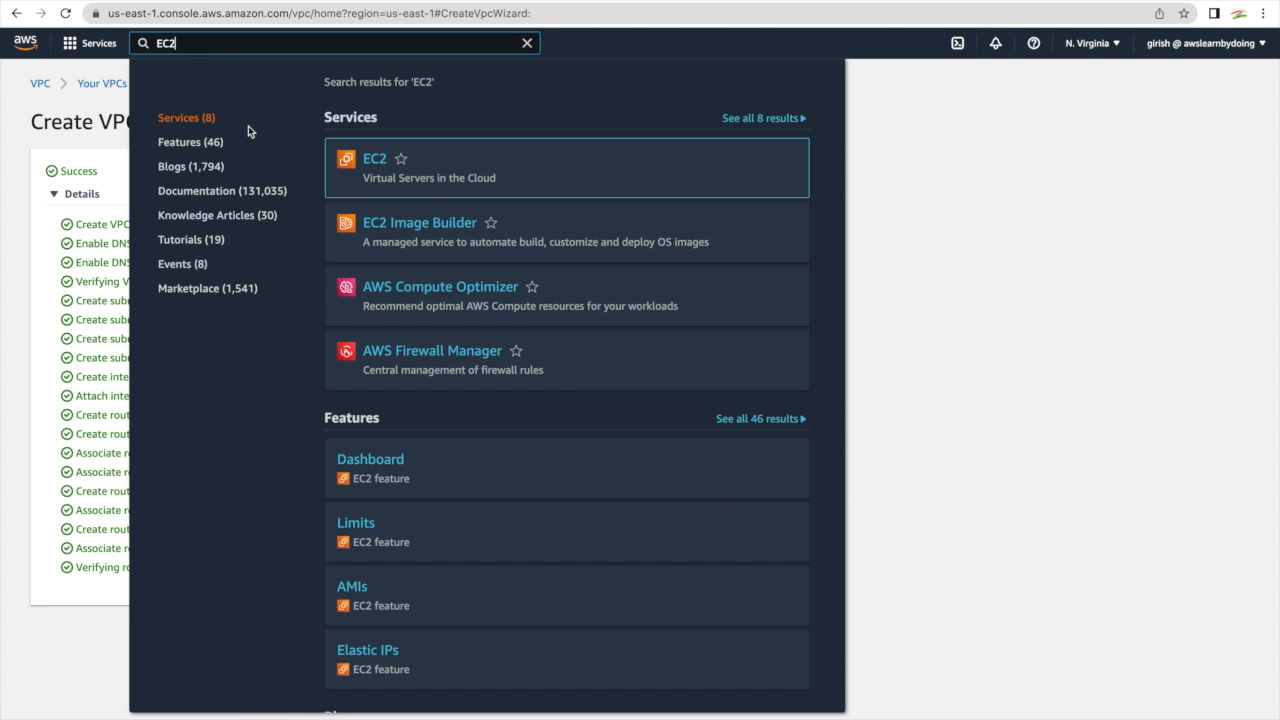
mouse_move(368, 162)
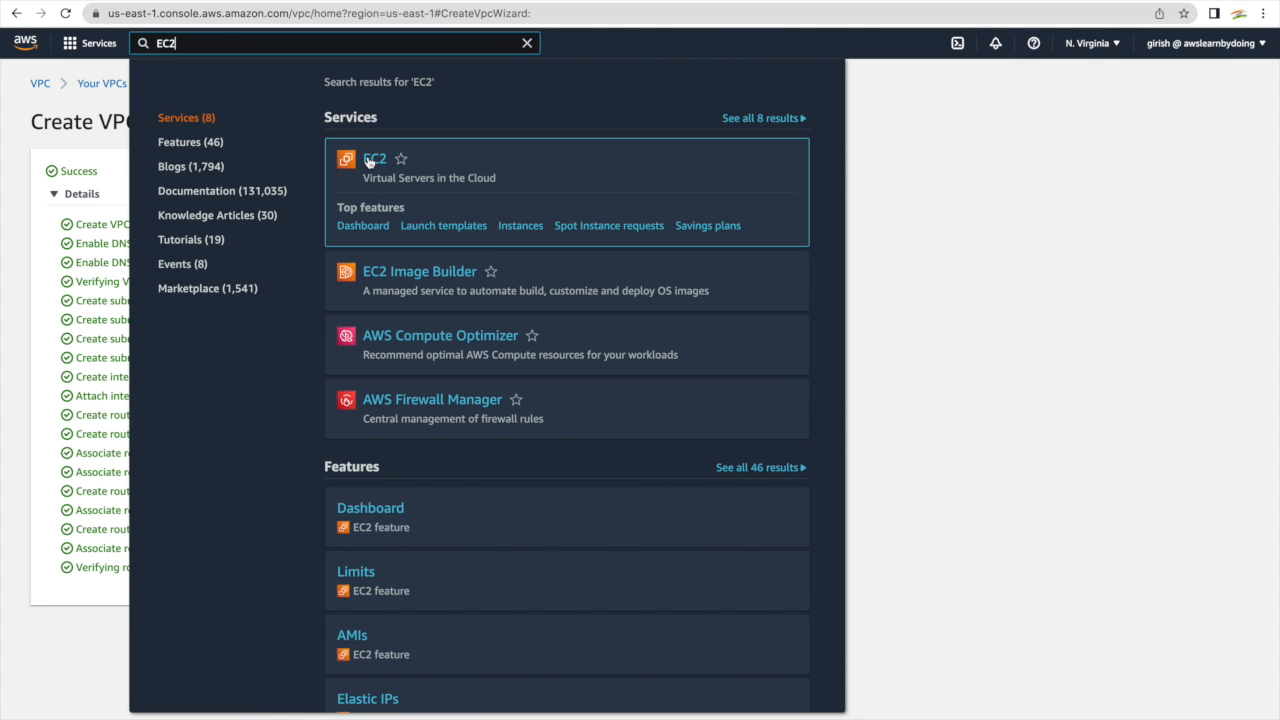
right_click(368, 162)
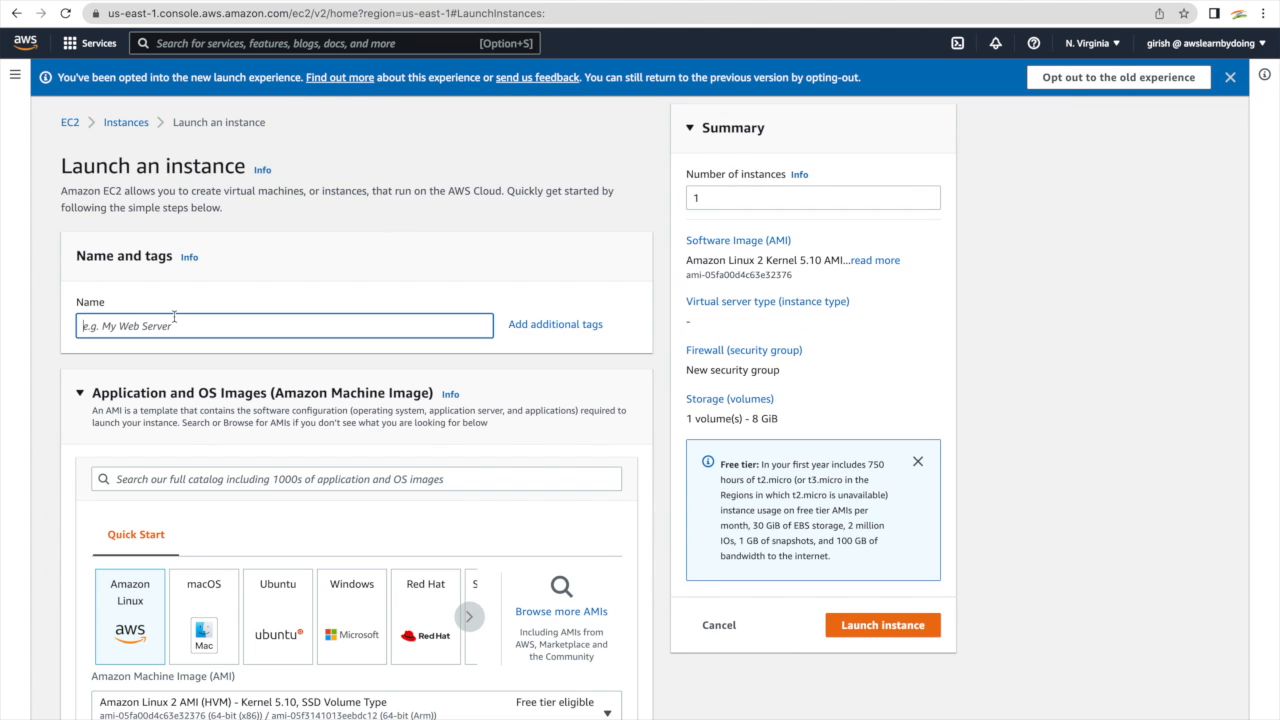
Name the instance EC2-Project-Demo and select My-New-Key-Pair as its login key pair
type("EC2-Project-Demo")
scroll(356, 400, "down", 5)
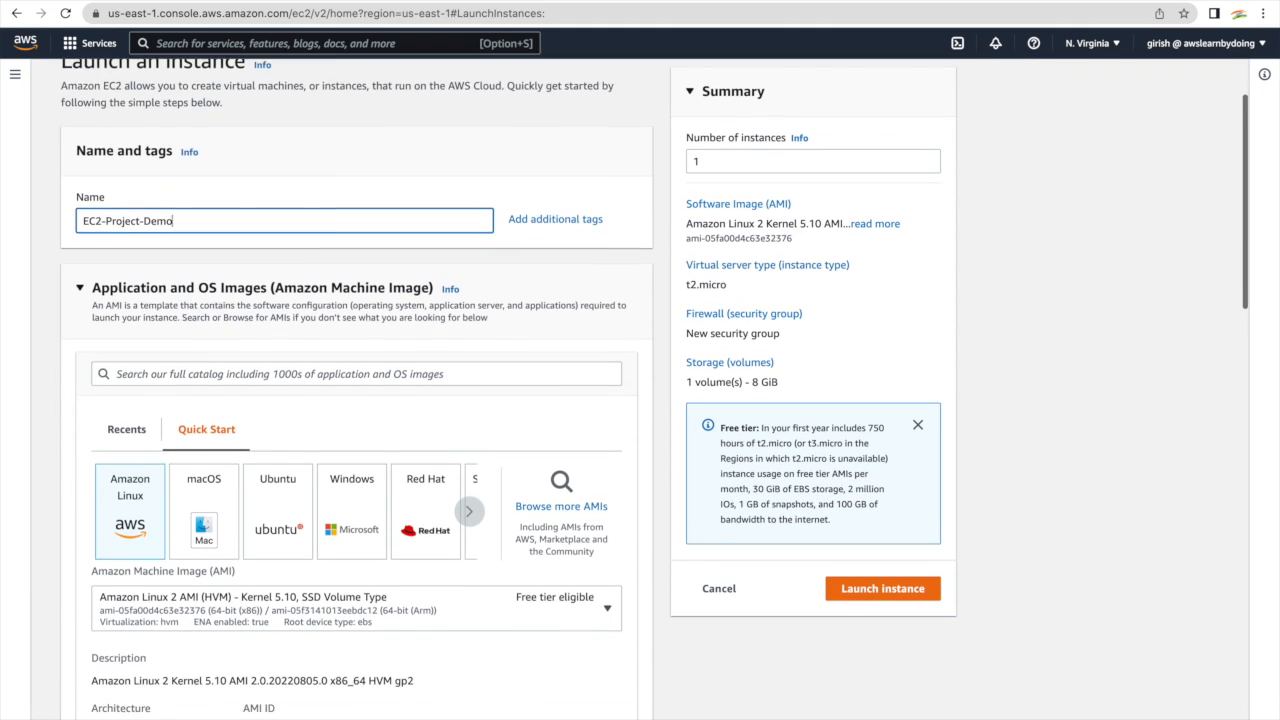
scroll(309, 606, "down", 2)
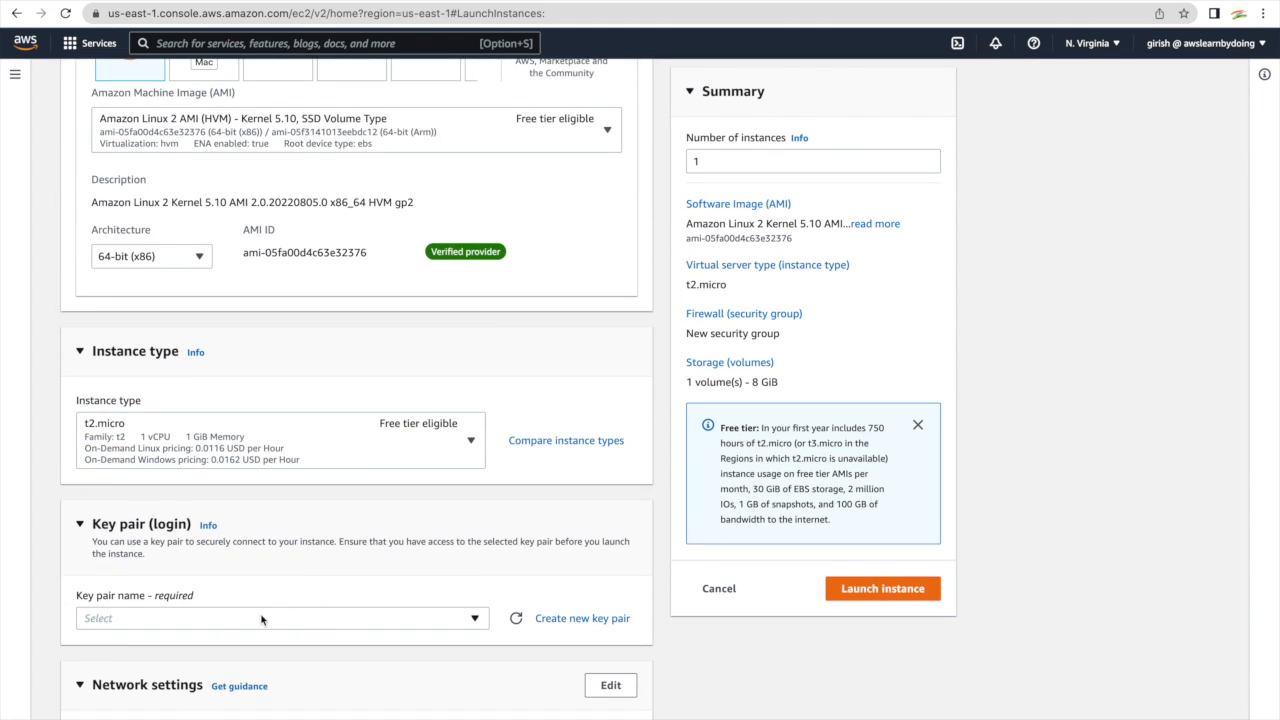
left_click(263, 618)
left_click(200, 583)
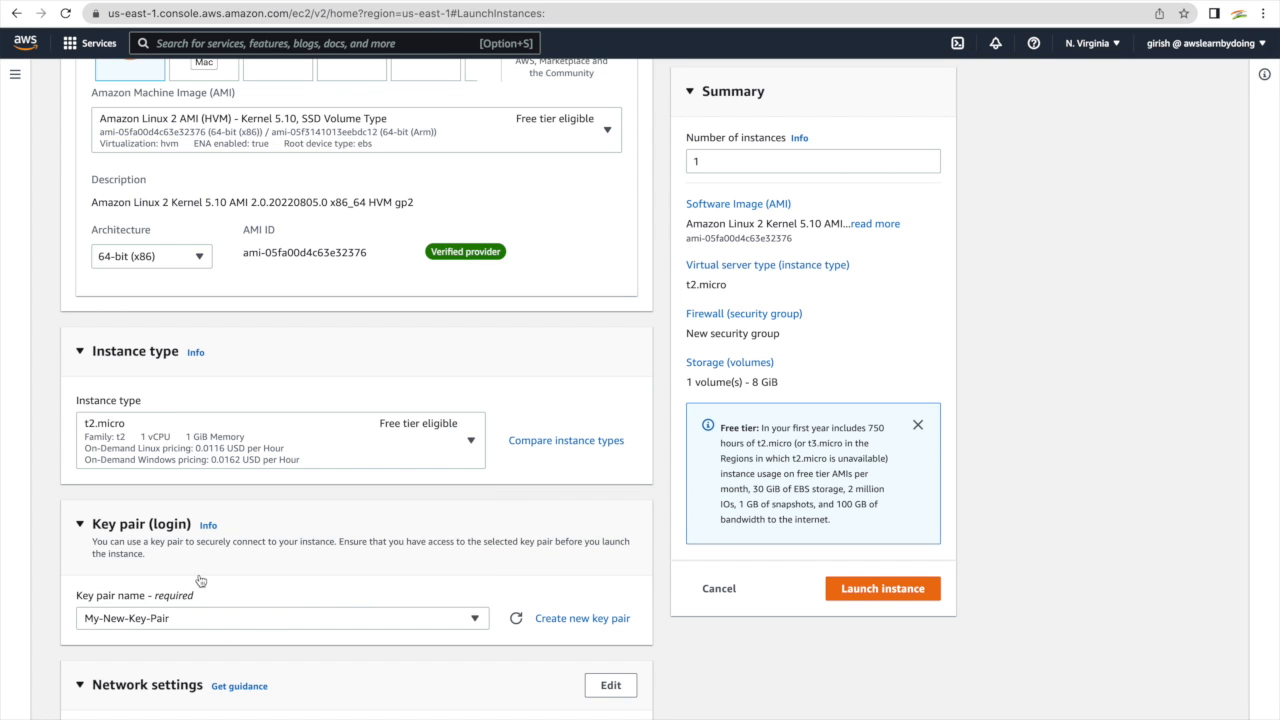
right_click(346, 587)
left_click(294, 589)
Edit the instance's network settings and set the VPC to project-vpc
scroll(293, 589, "down", 3)
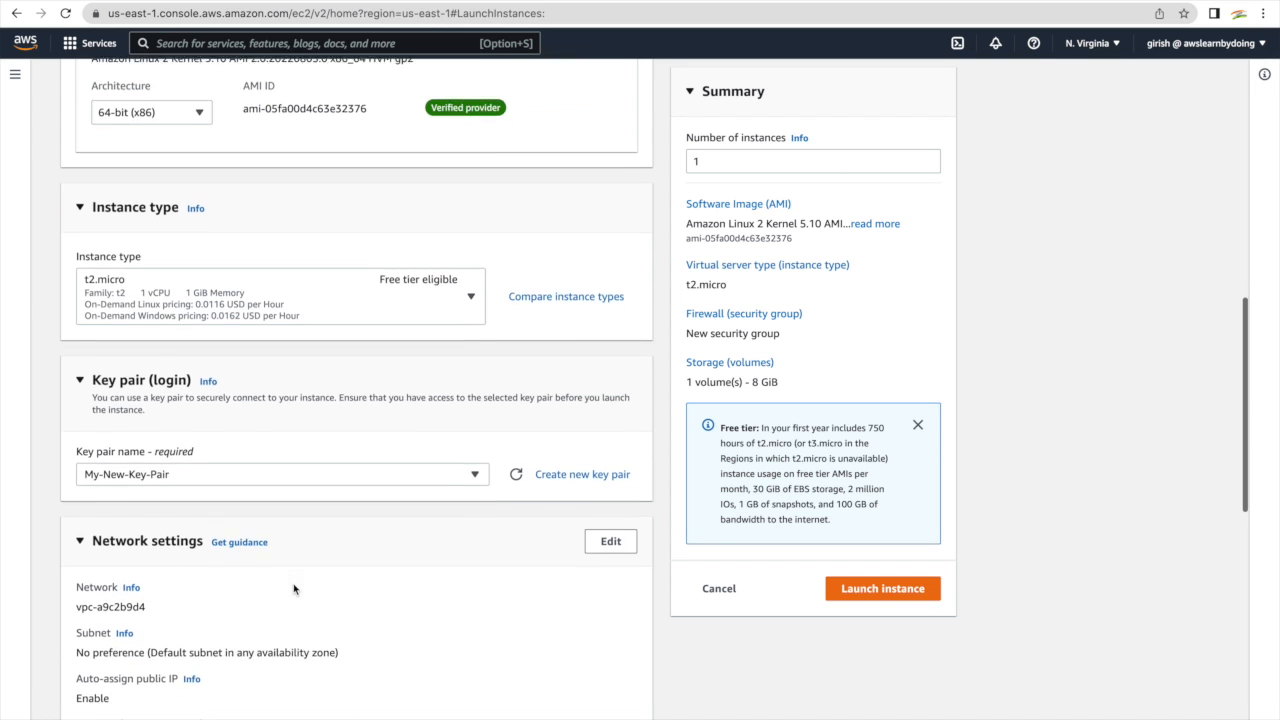
left_click(605, 512)
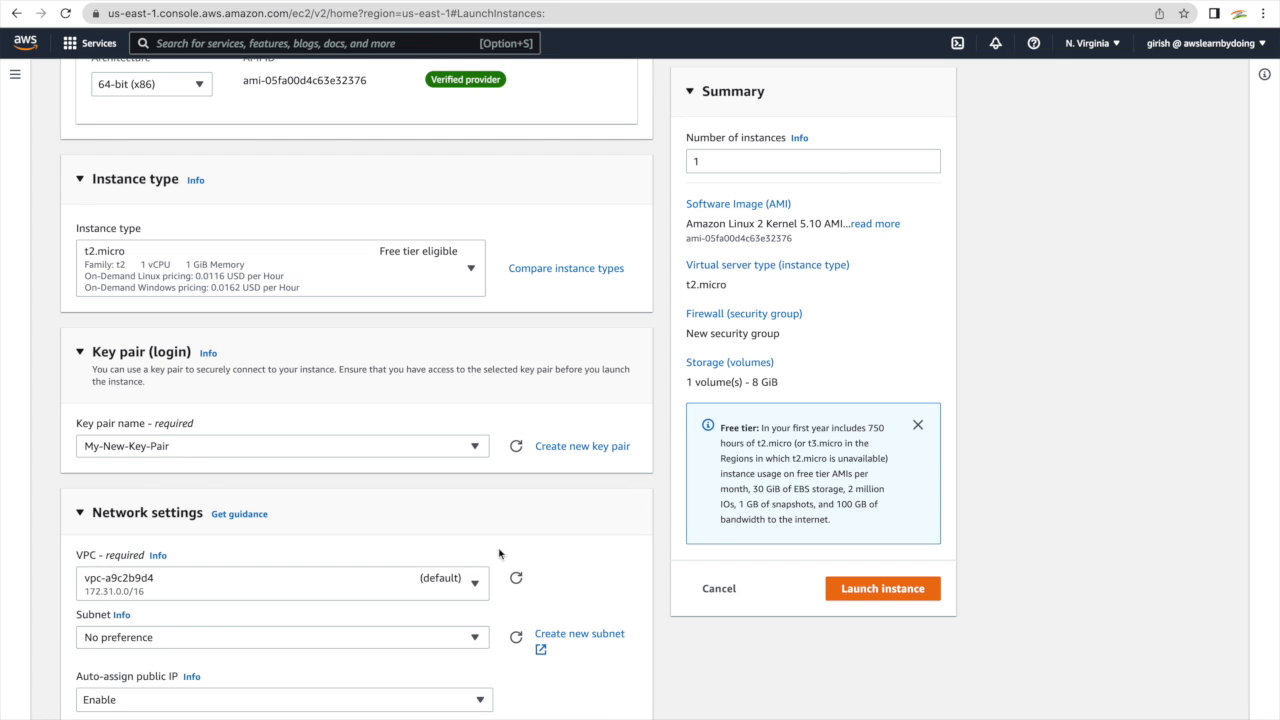
left_click(240, 590)
left_click(171, 543)
Select the subnet project-subnet-public1-us-east-1a and enable automatic public IP assignment for the instance
scroll(562, 576, "down", 2)
left_click(425, 577)
left_click(392, 580)
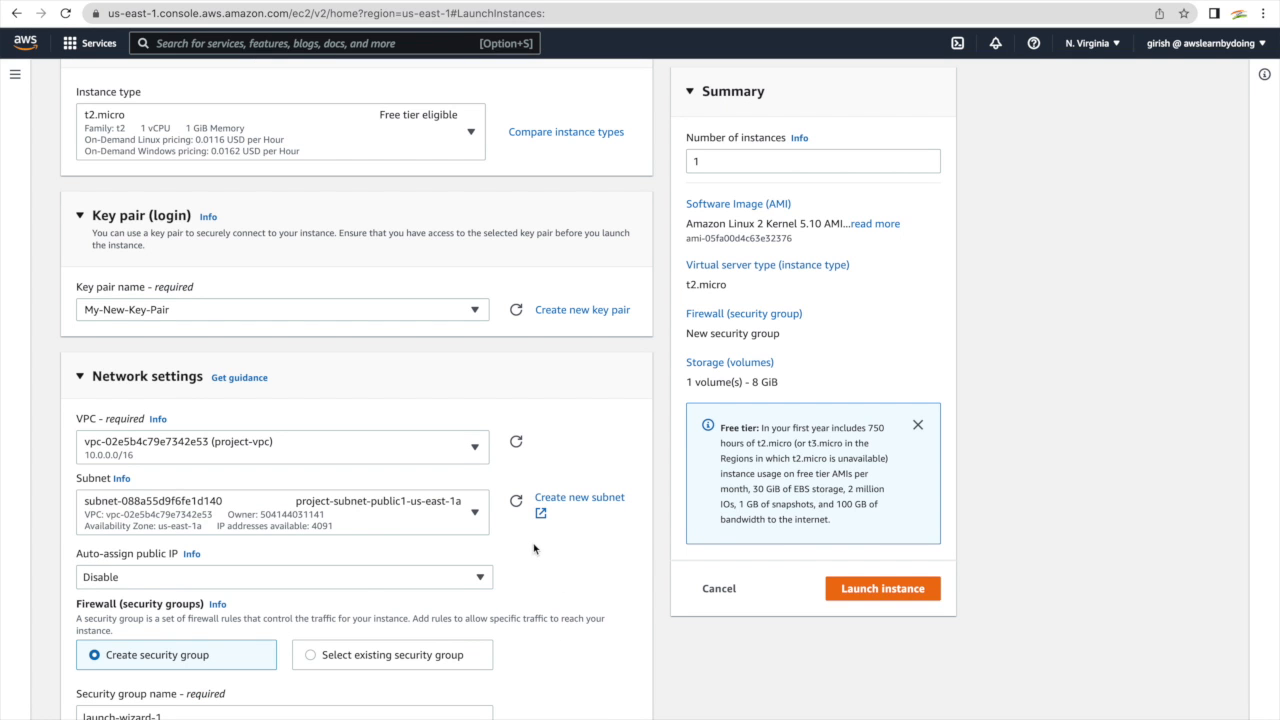
left_click(304, 574)
left_click(179, 605)
Name the instance's new security group EC2-SG and set its description to "EC2 SG"
scroll(237, 648, "down", 1)
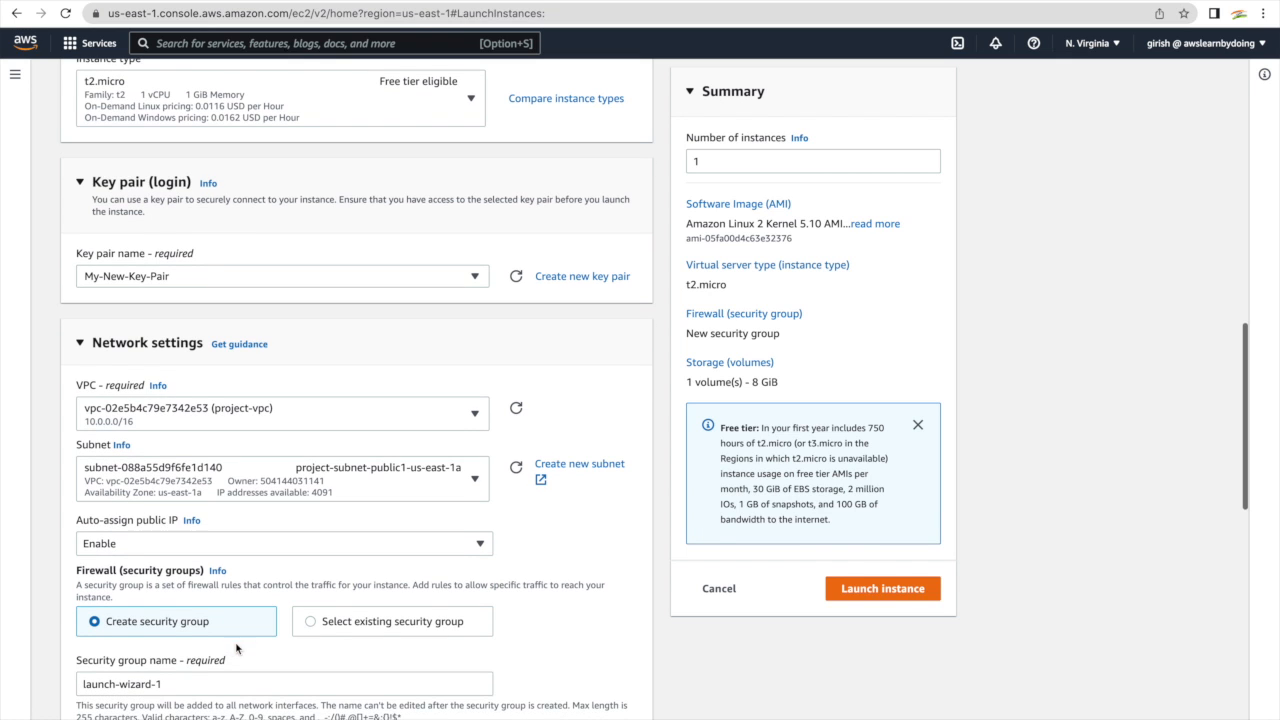
triple_click(180, 683)
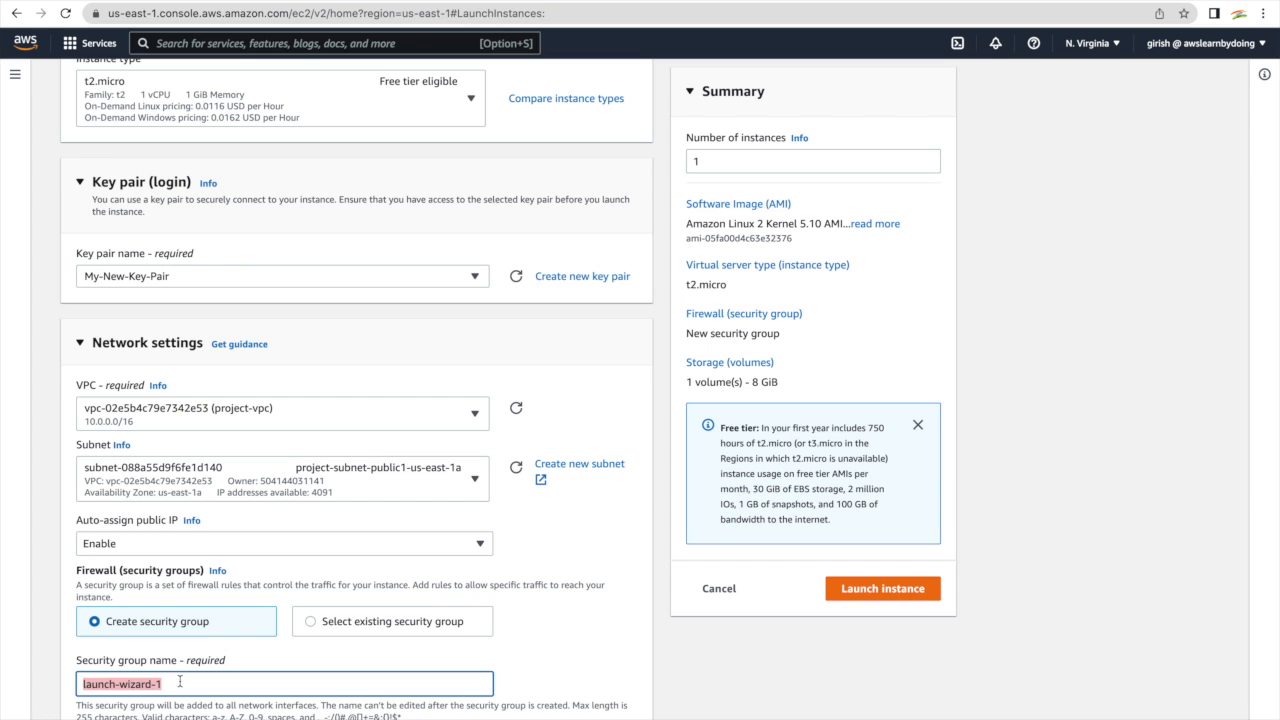
type("EC2-SG")
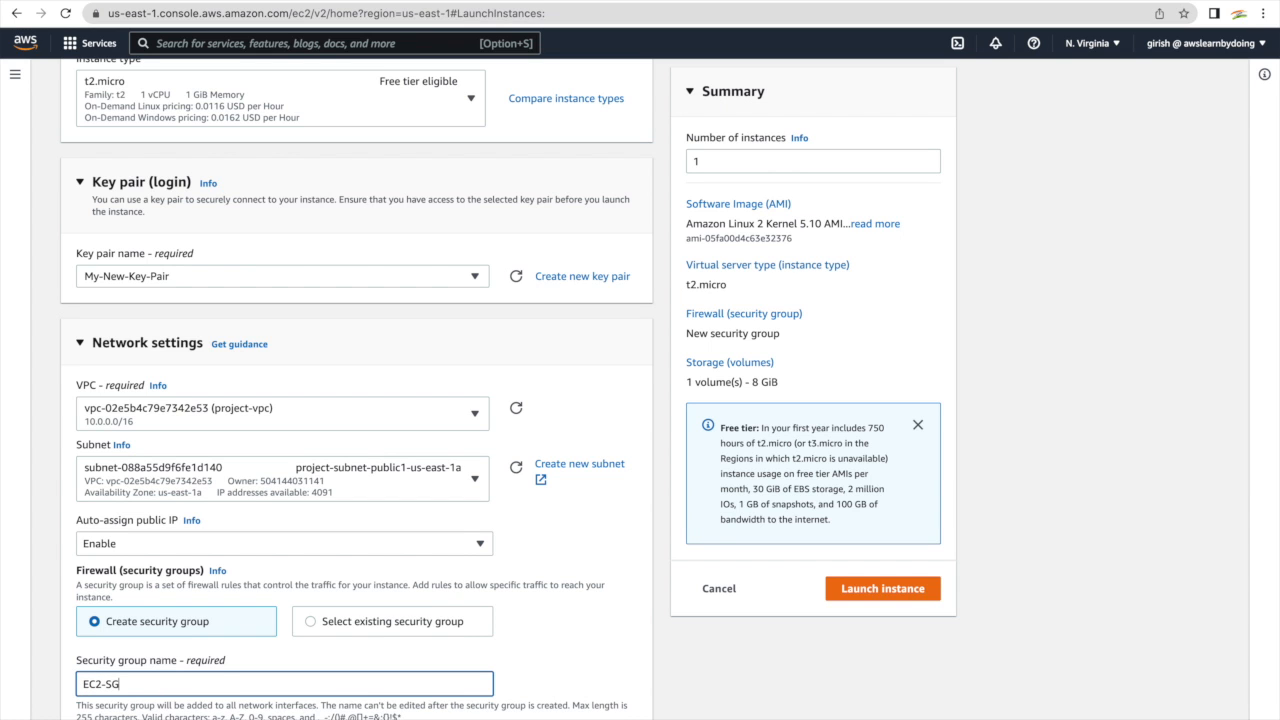
scroll(640, 400, "down", 2)
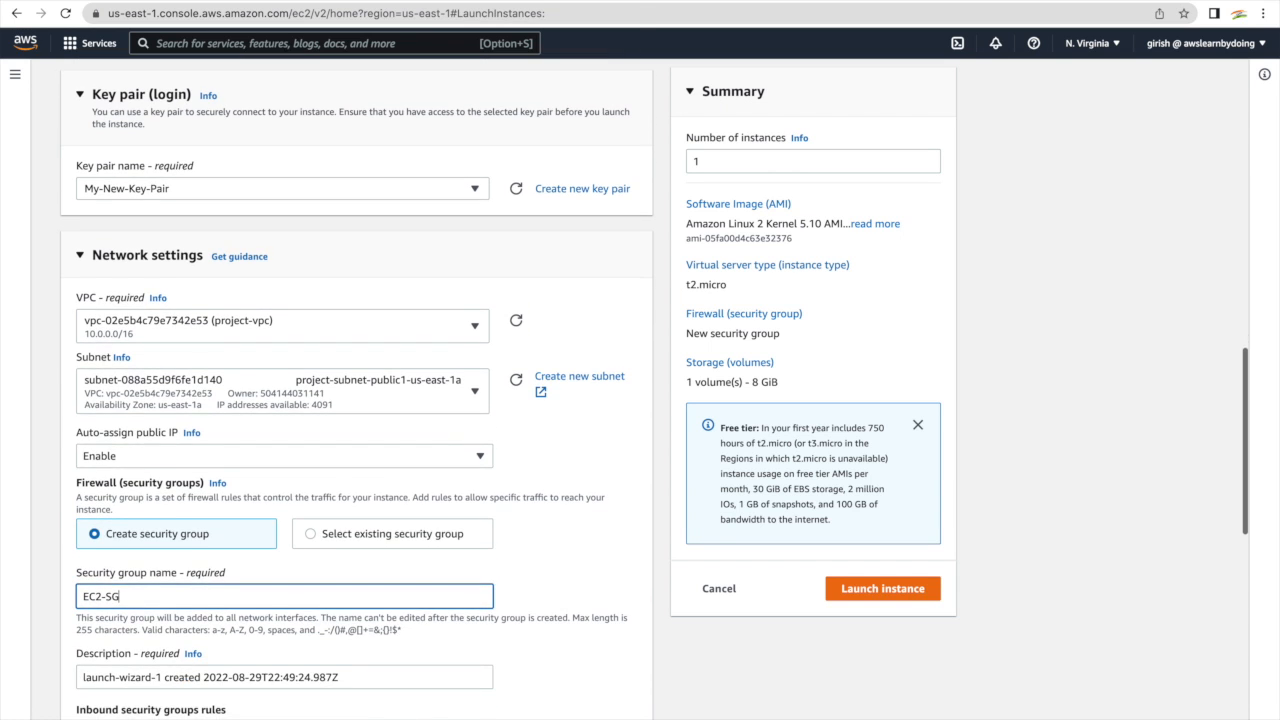
triple_click(348, 677)
type("EC")
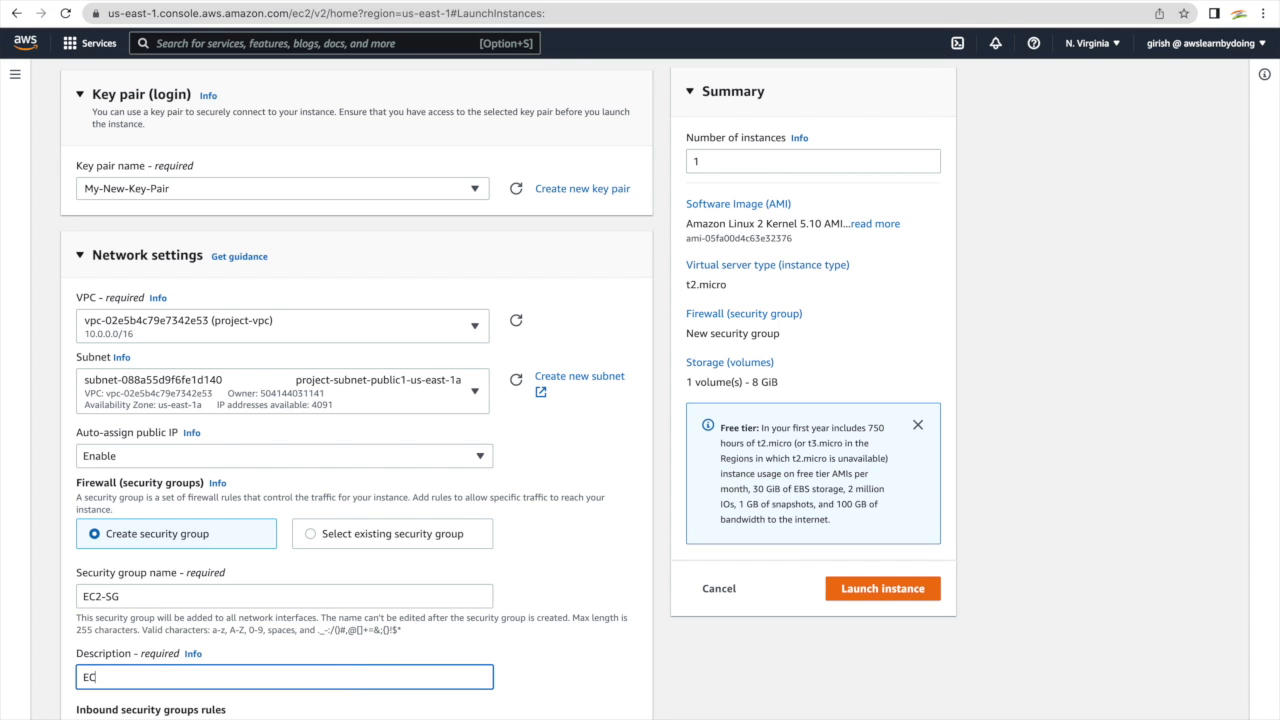
type("2 SG")
scroll(348, 677, "down", 5)
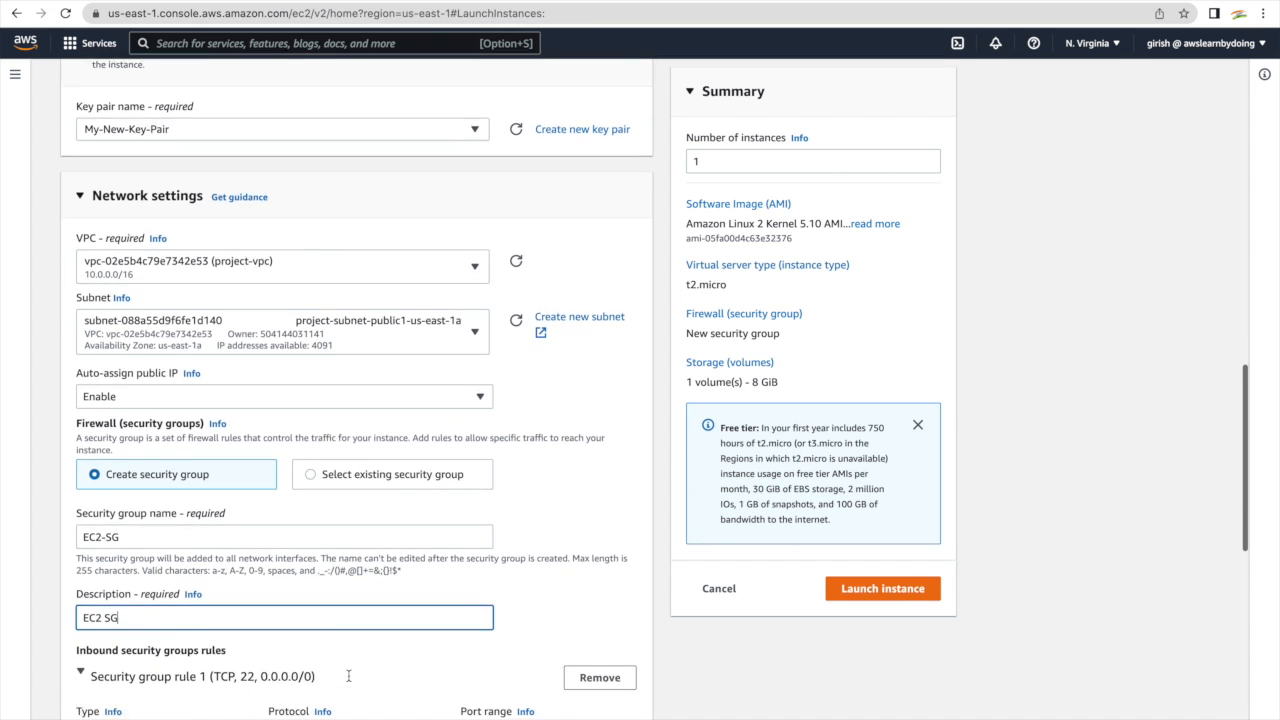
Review the security group rule and storage settings, keep them as they are, and launch the instance
scroll(348, 681, "down", 5)
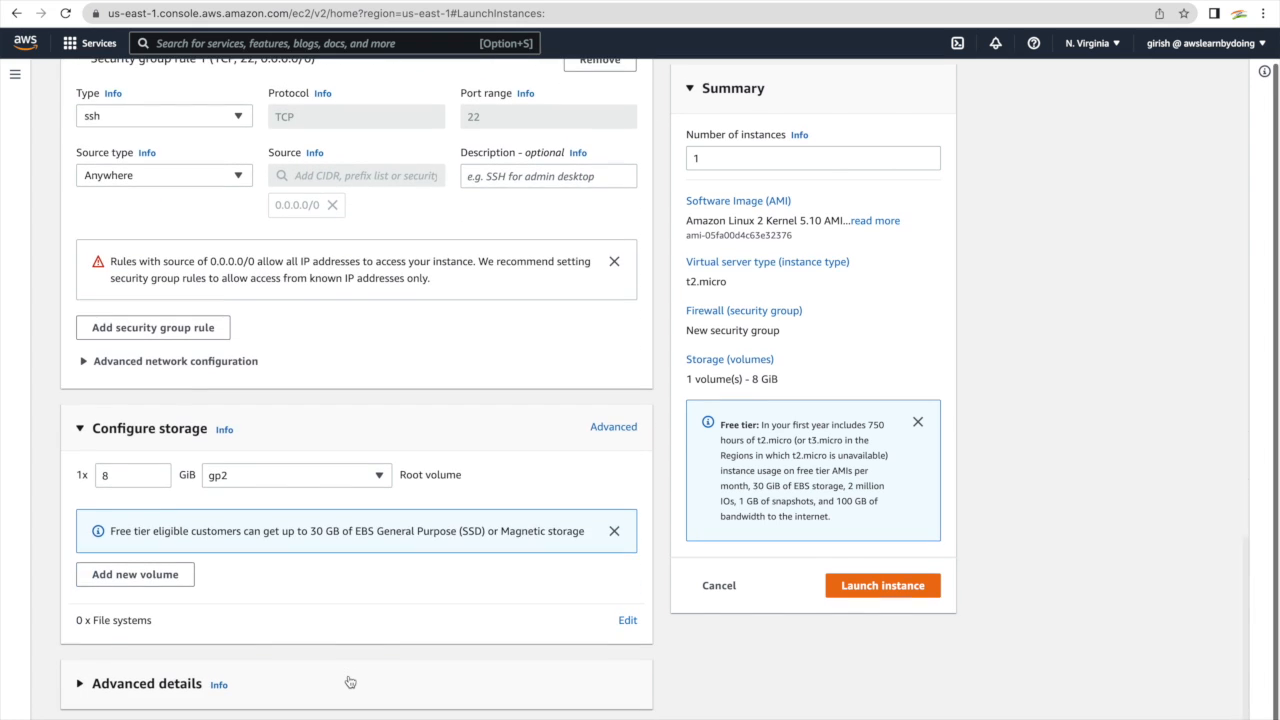
scroll(349, 680, "down", 1)
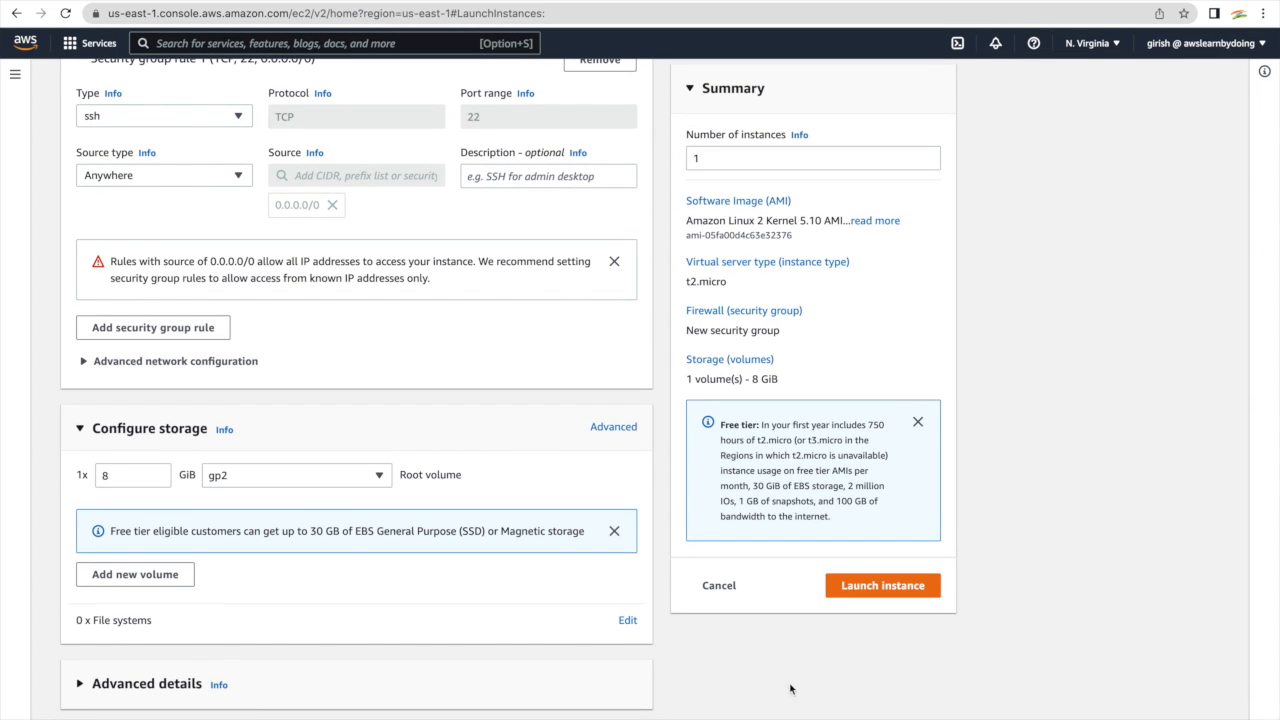
left_click(866, 590)
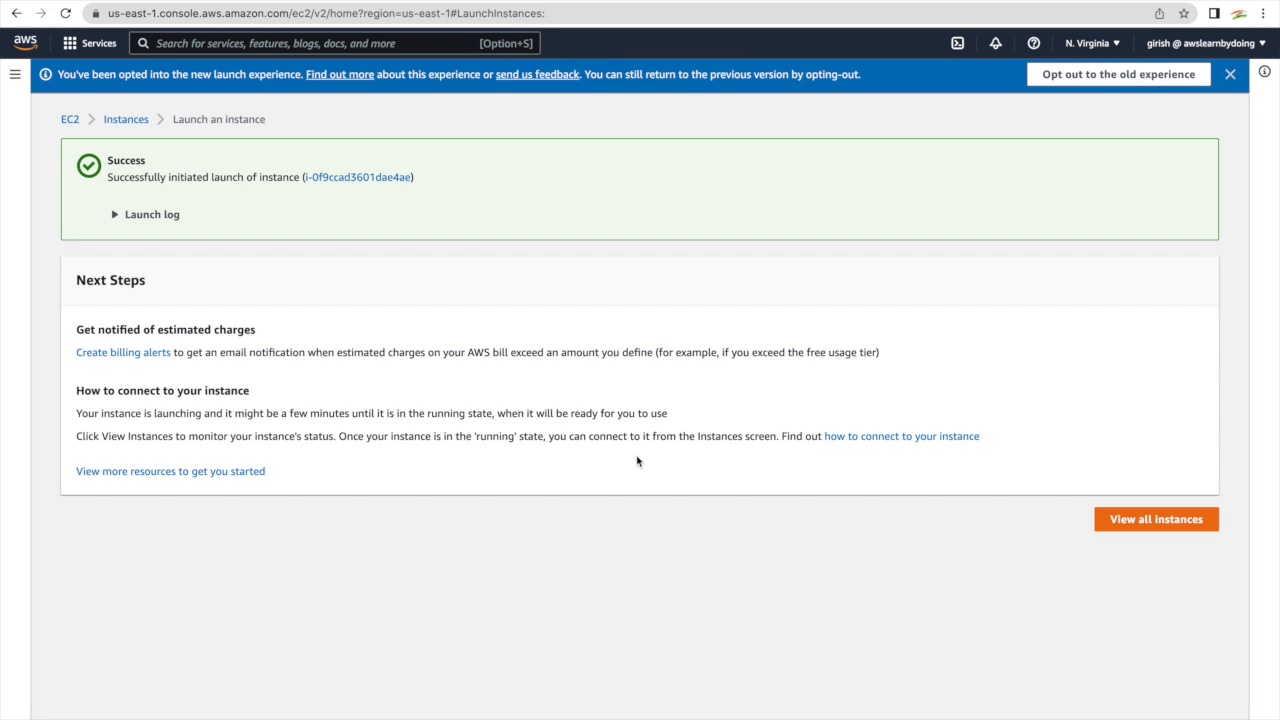
Open the launched instance in the instances list and check its state and the status of database-1 in RDS
left_click(386, 183)
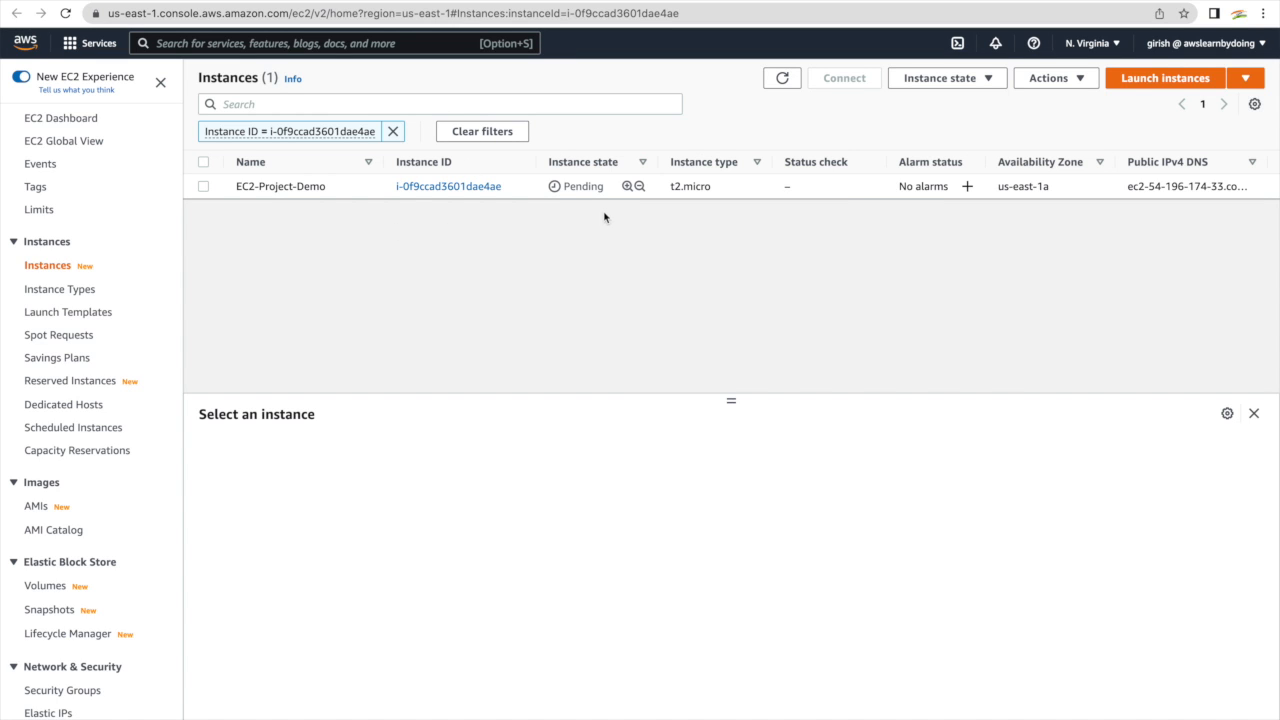
double_click(584, 186)
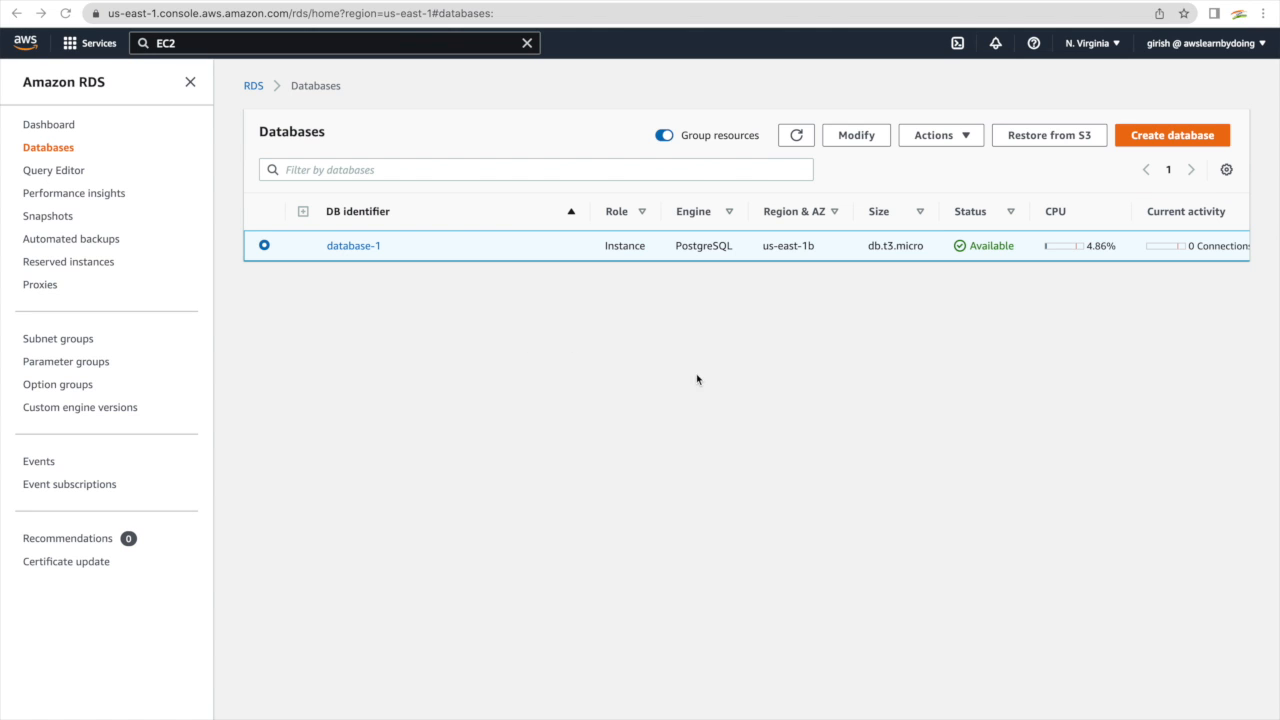
double_click(991, 246)
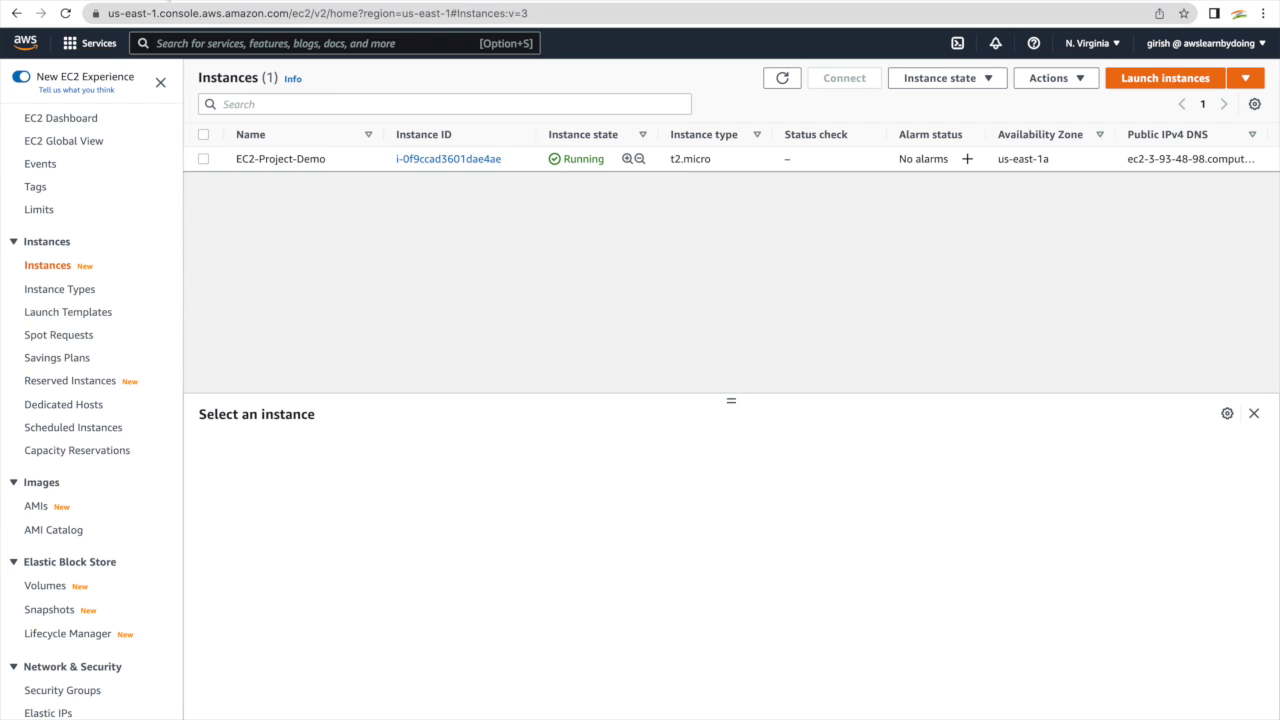
Connect to EC2-Project-Demo in a browser terminal session and update its packages with sudo yum update -y
left_click(204, 160)
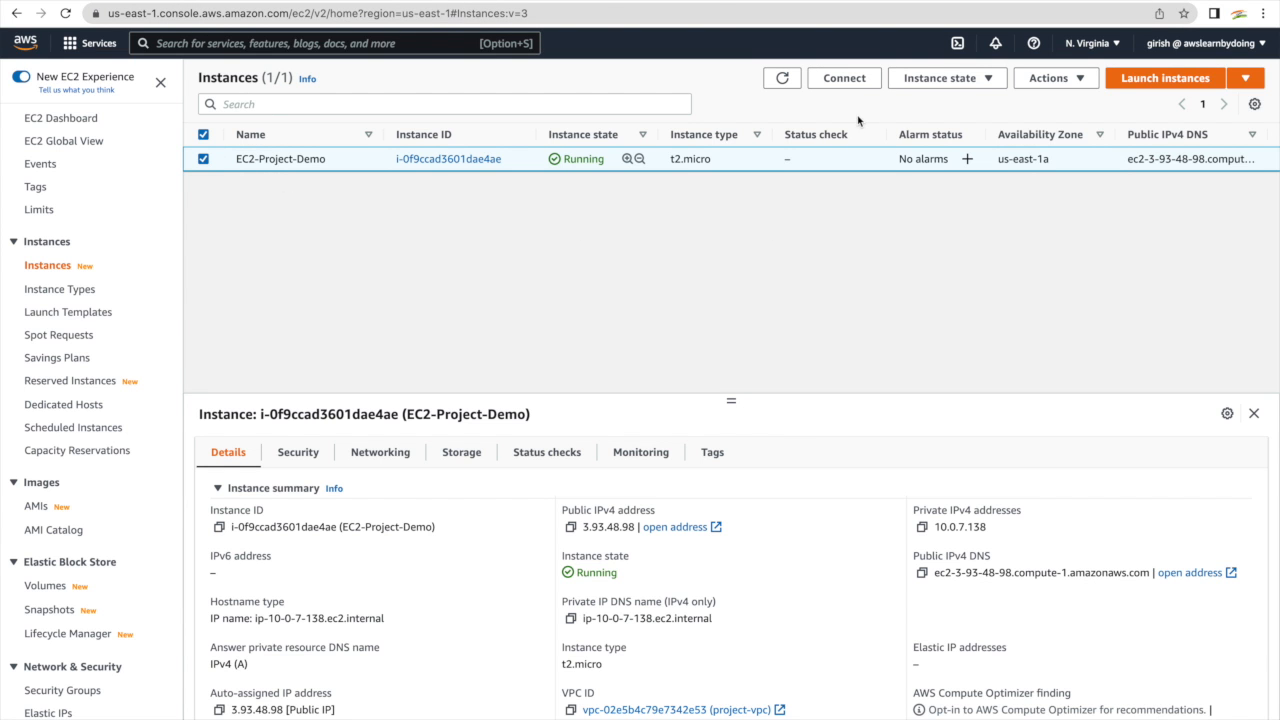
left_click(844, 78)
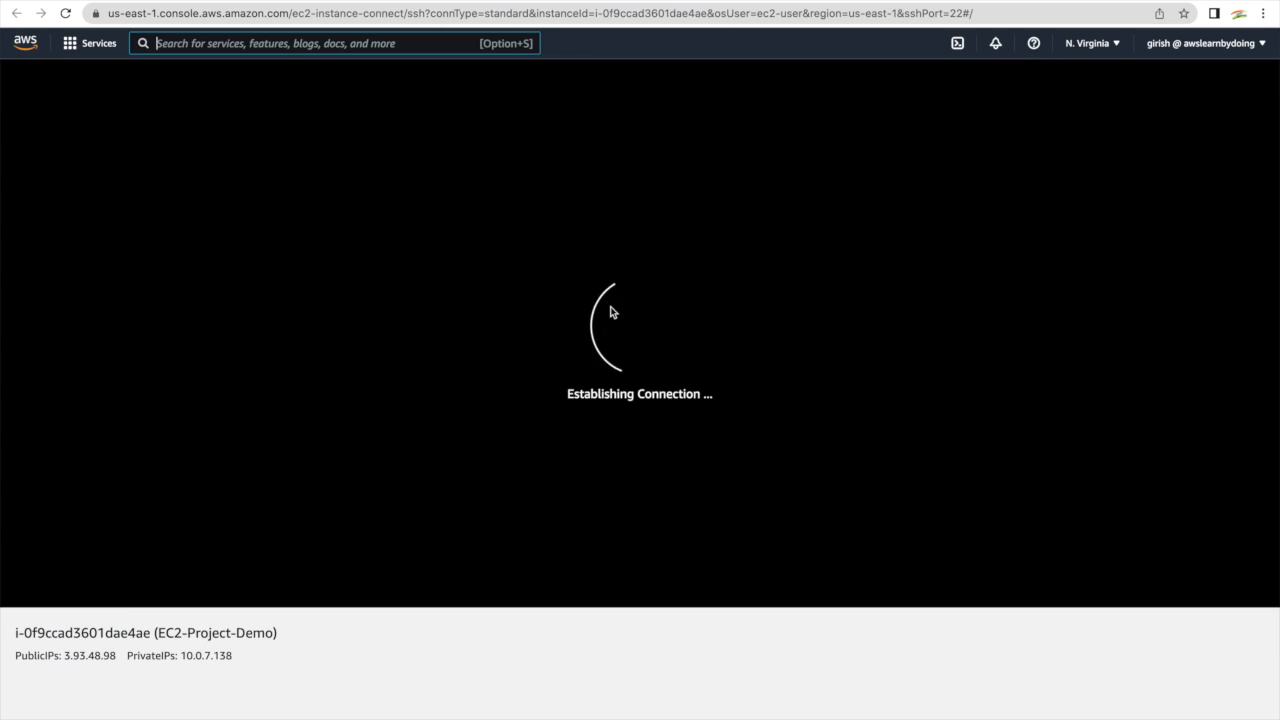
left_click(428, 273)
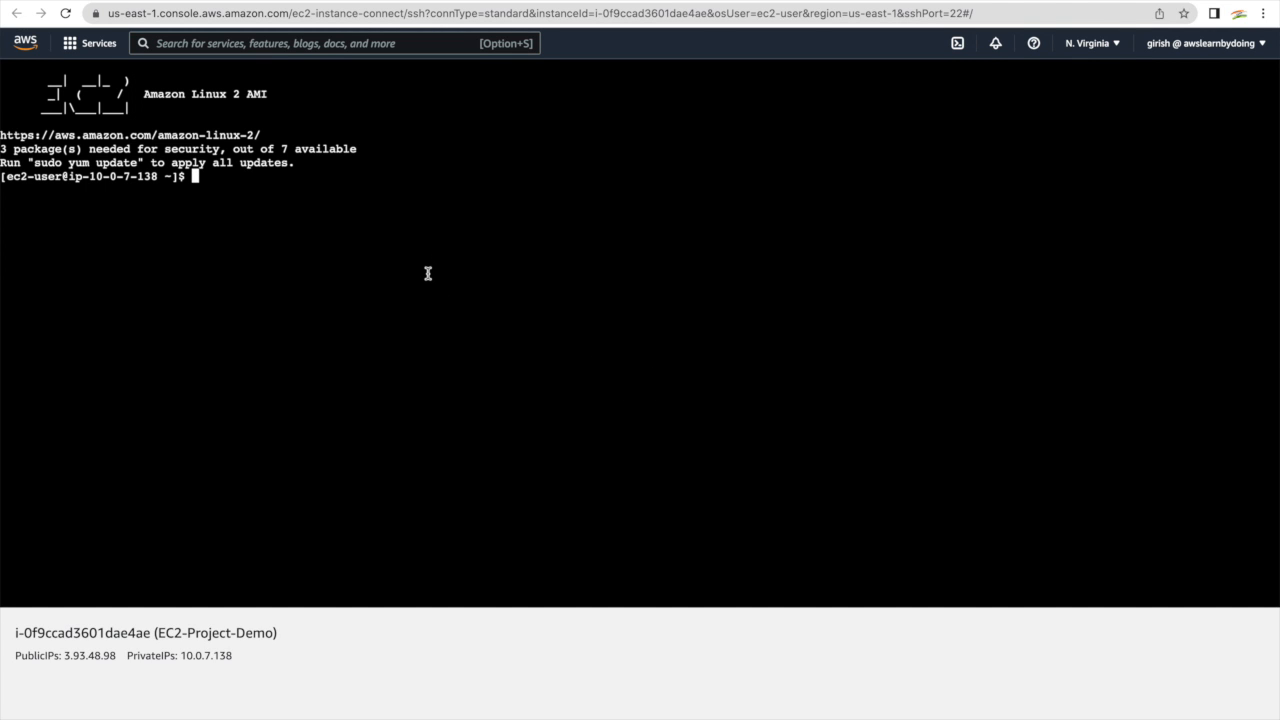
type("sudo yum update -y")
key("Return")
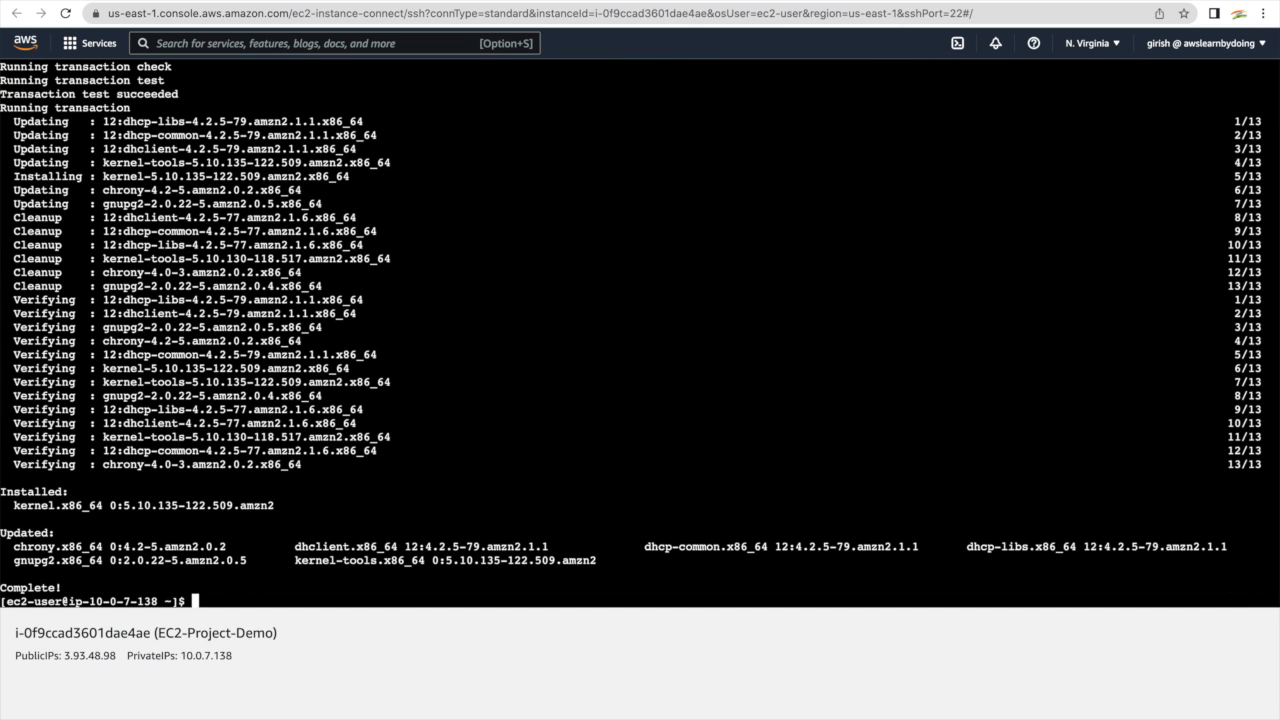
Try to install a package named postgres with sudo yum install
type("sudo yum instal")
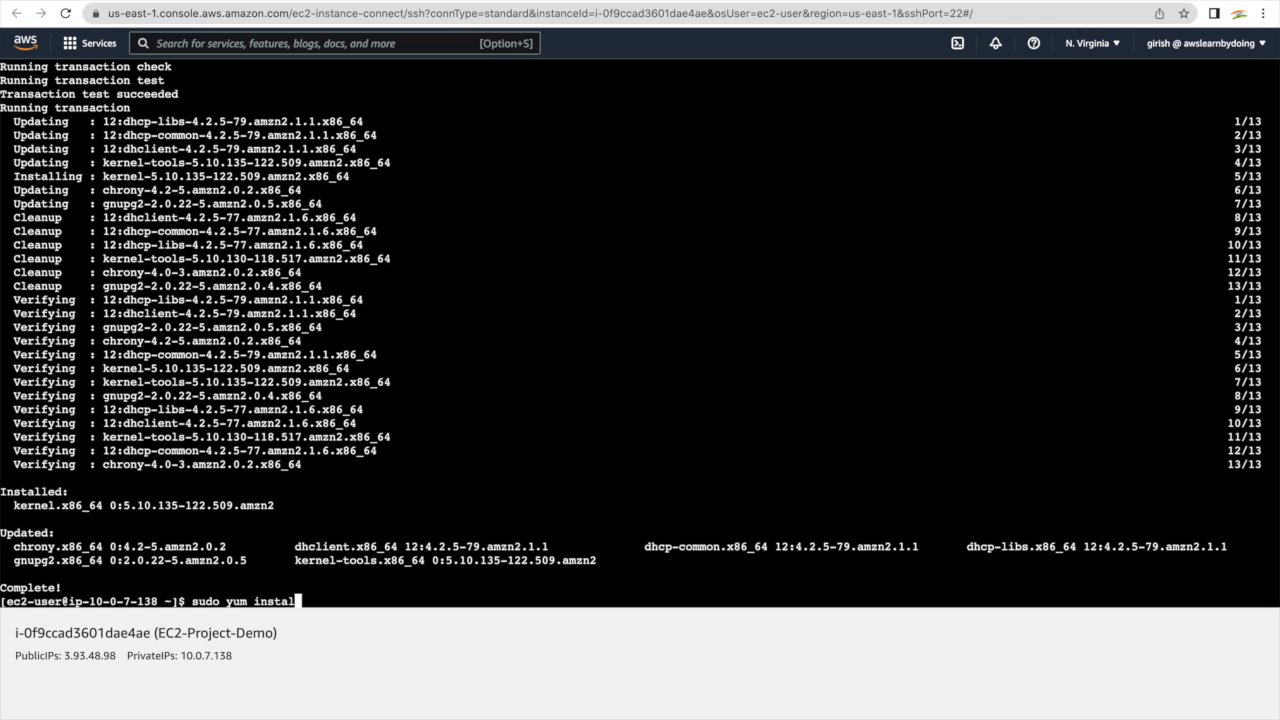
type("l postgres")
key("Return")
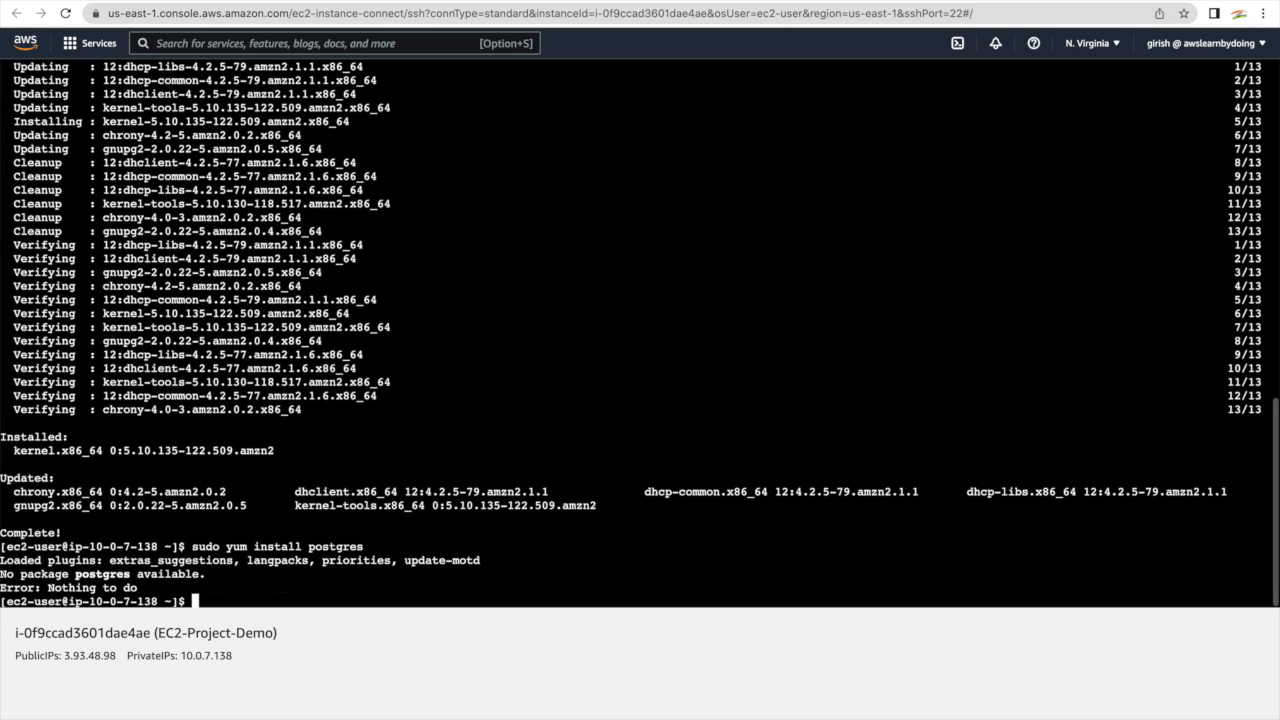
Install the postgresql package with sudo yum install and accept the installation with y
key("Up")
type("ql")
key("Return")
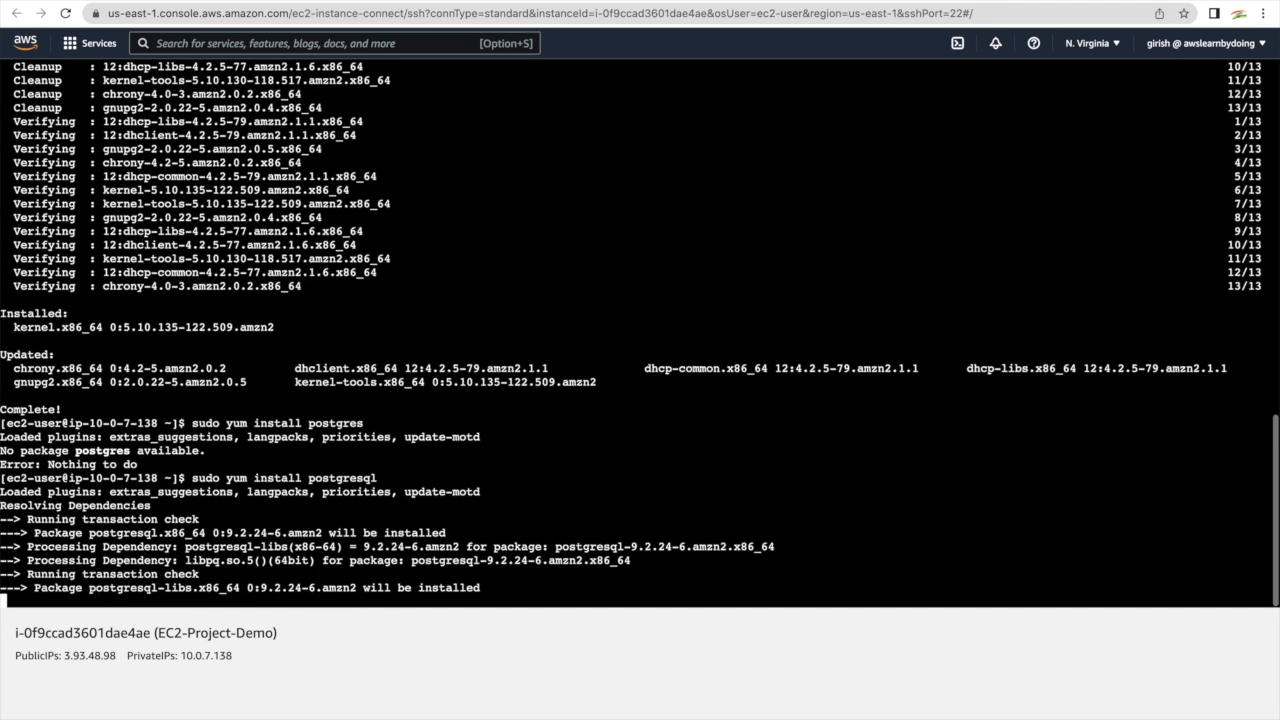
type("y")
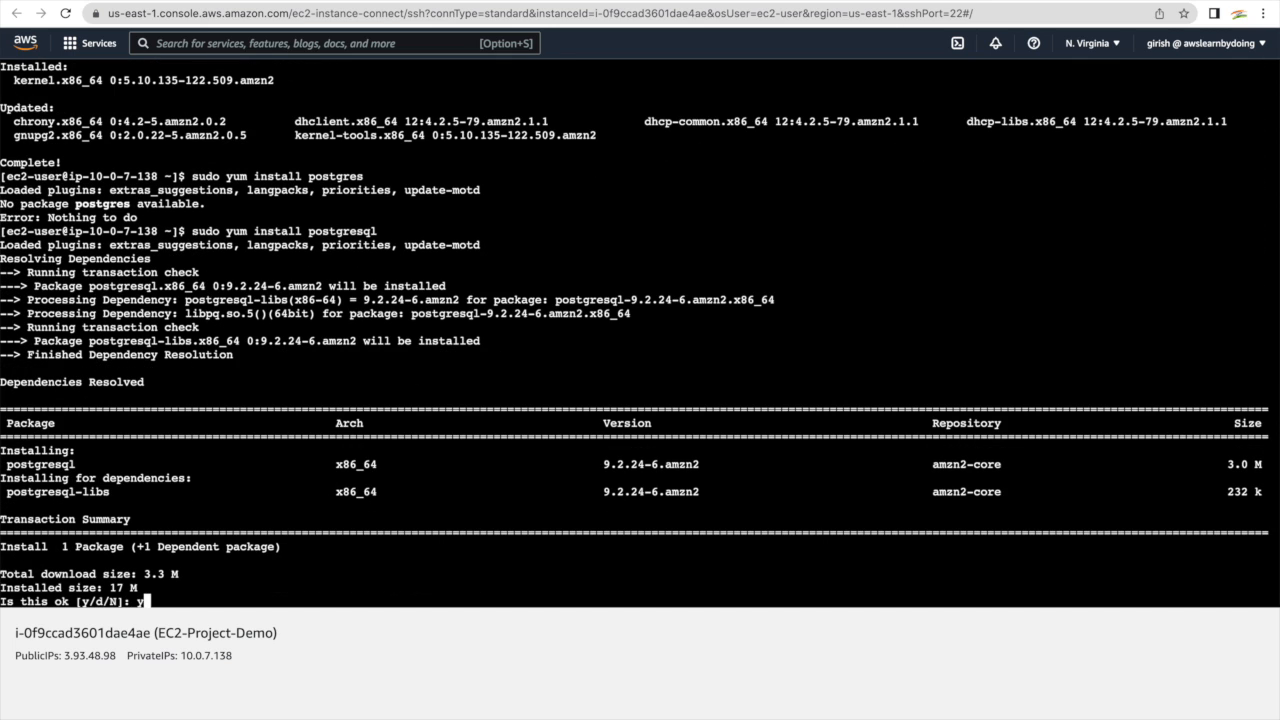
key("Return")
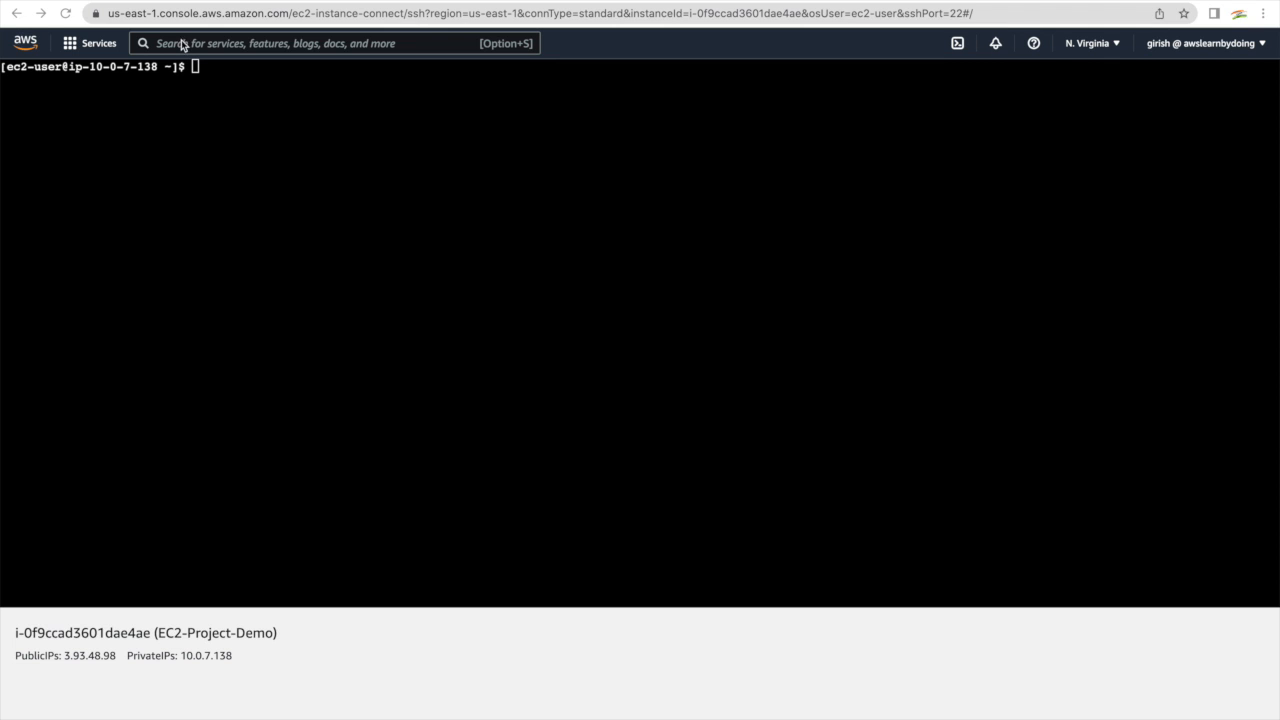
Open the inbound rules of the database's security group RDS_SG for editing
left_click(150, 2)
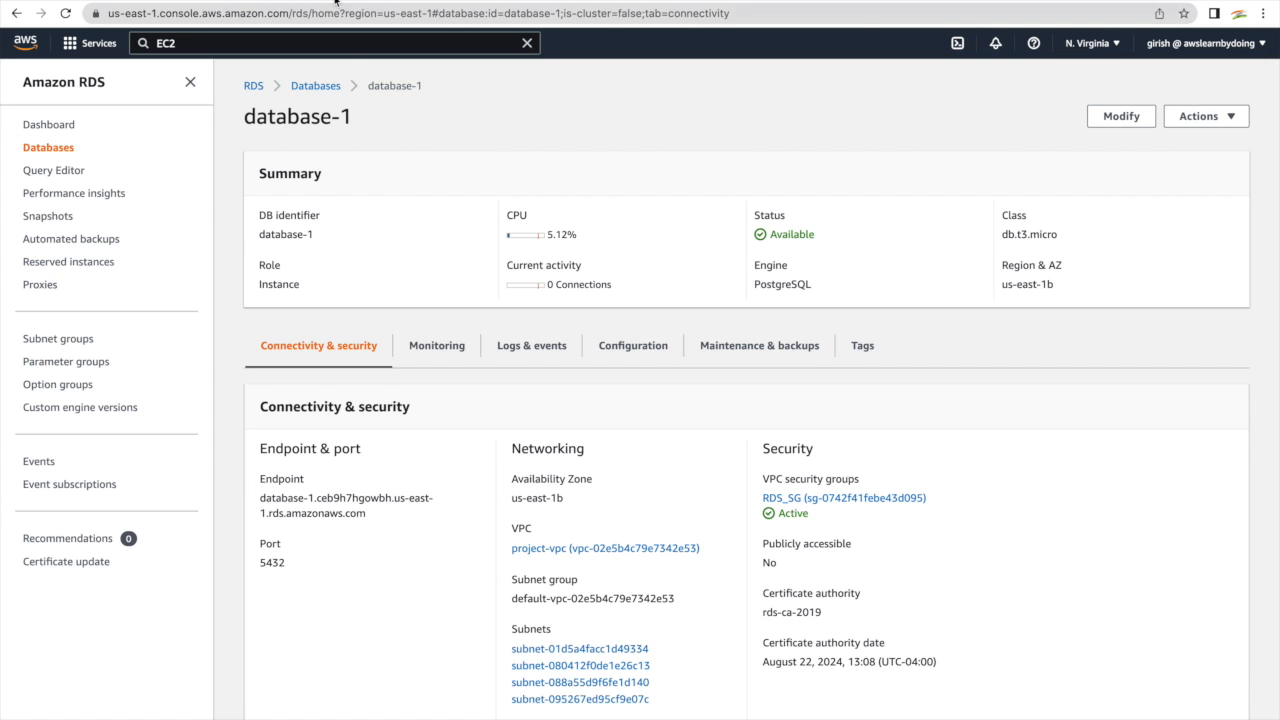
key("ctrl+Tab")
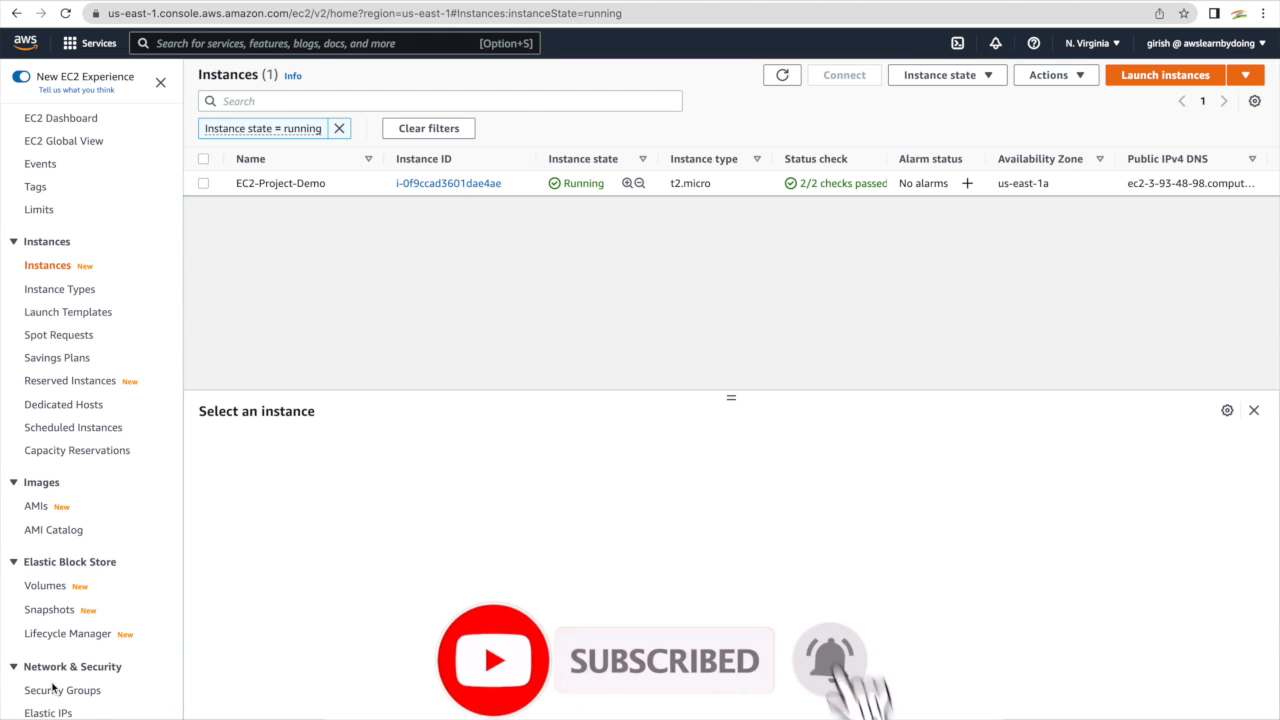
left_click(55, 690)
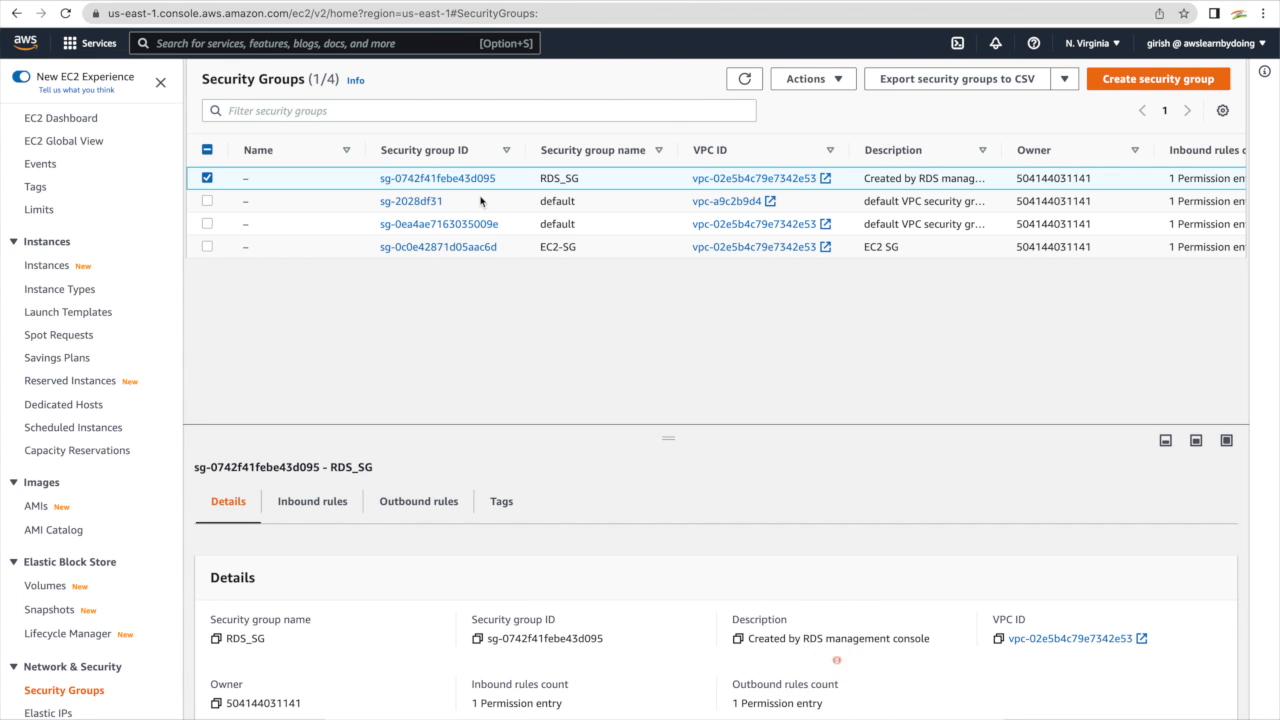
left_click(458, 180)
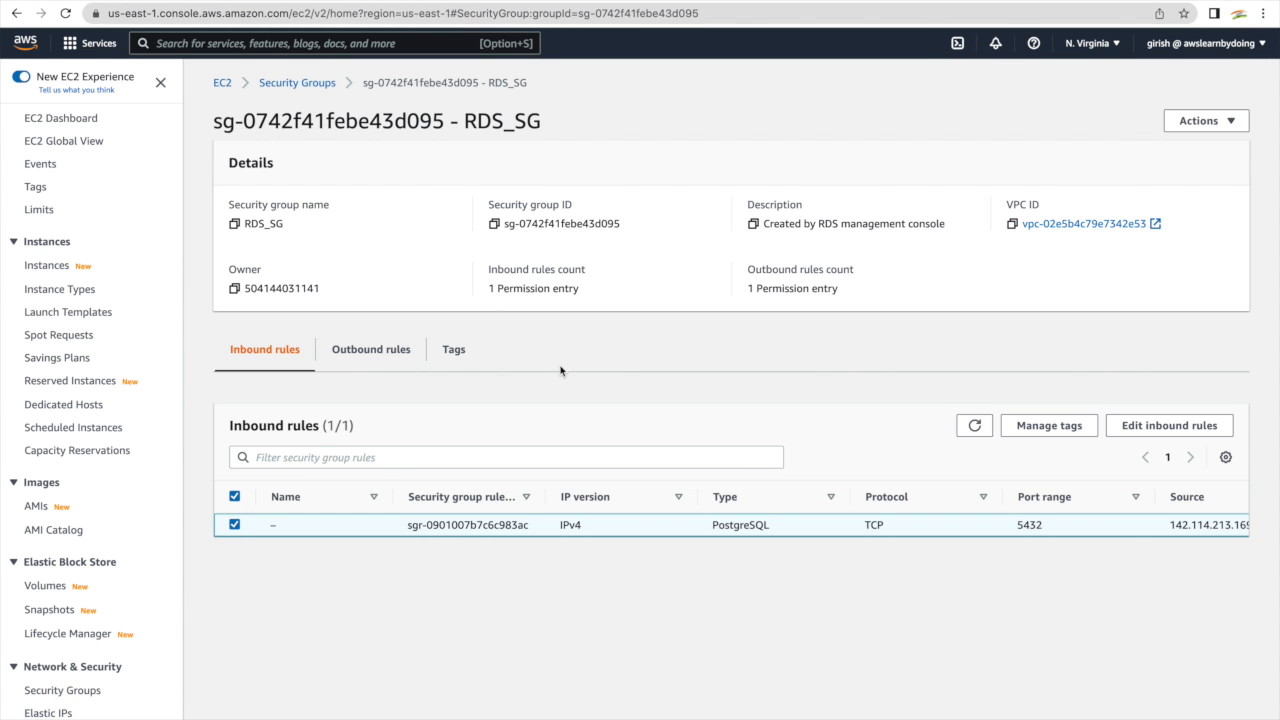
left_click(1136, 432)
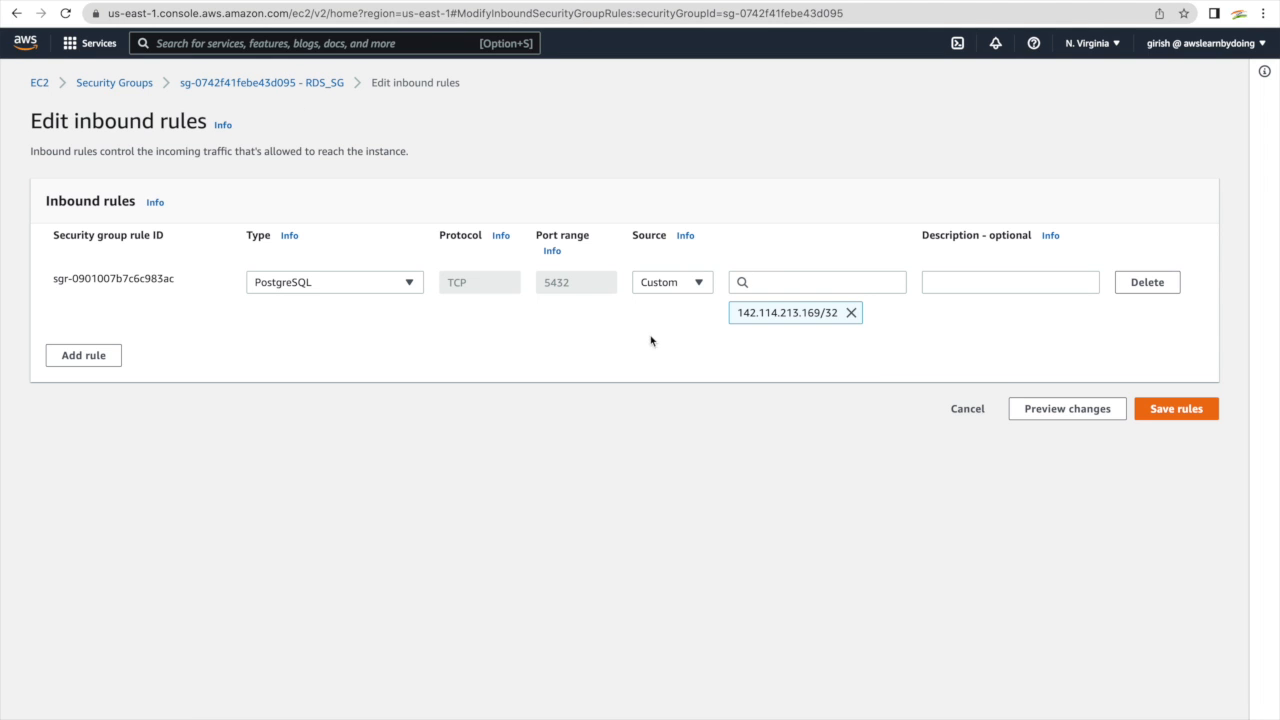
Add a second inbound rule of type PostgreSQL to RDS_SG
left_click(56, 354)
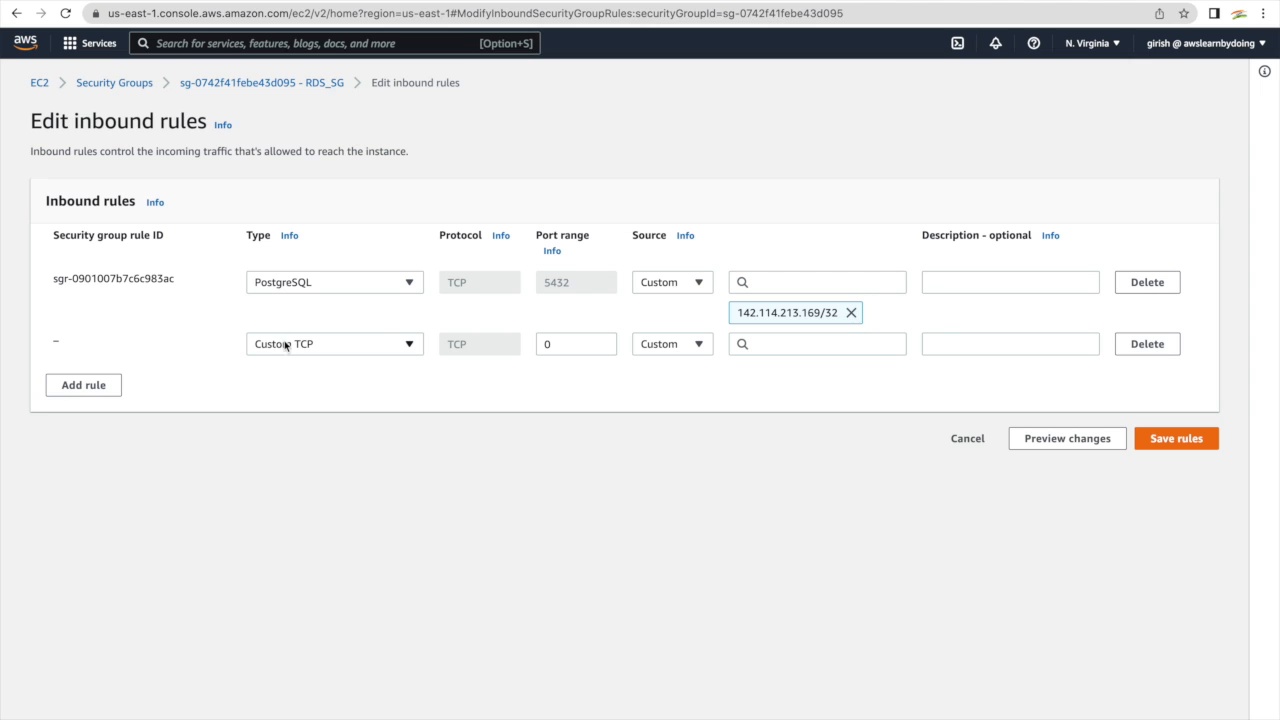
left_click(285, 344)
type("pos")
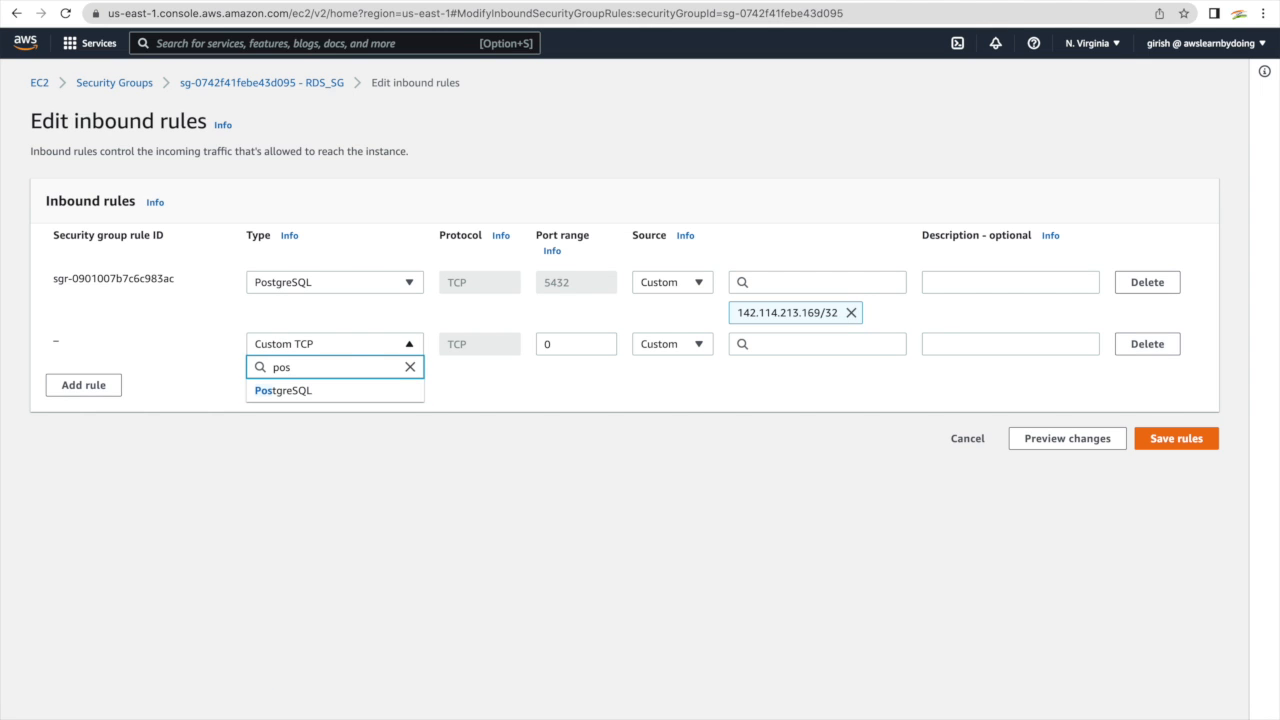
left_click(291, 391)
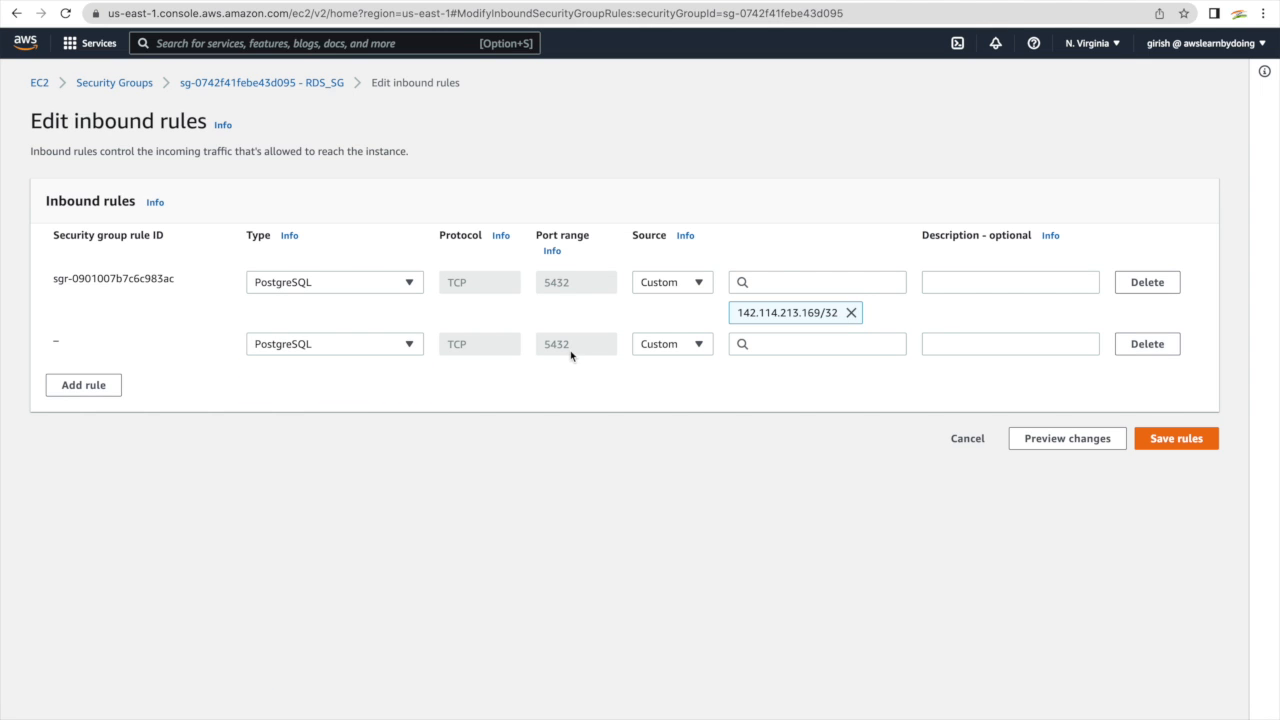
Set the new PostgreSQL rule's source to the EC2 instance's security group and save the inbound rules
left_click(766, 344)
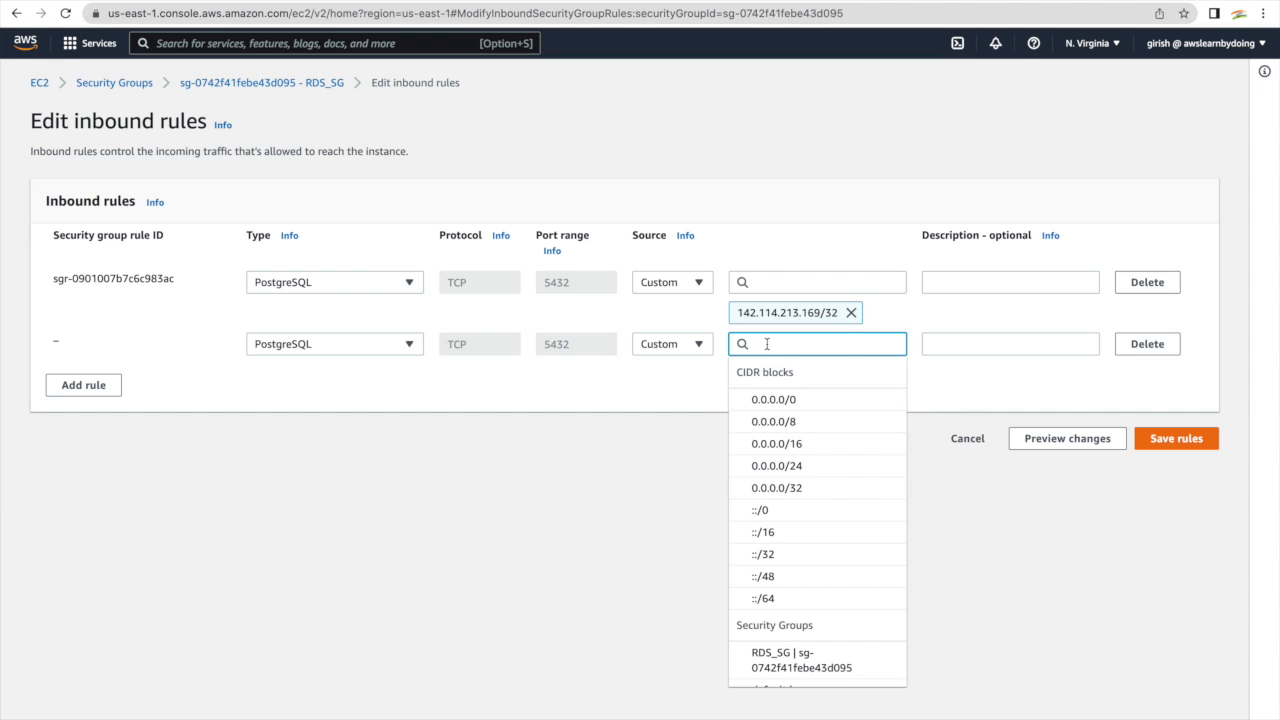
type("sed")
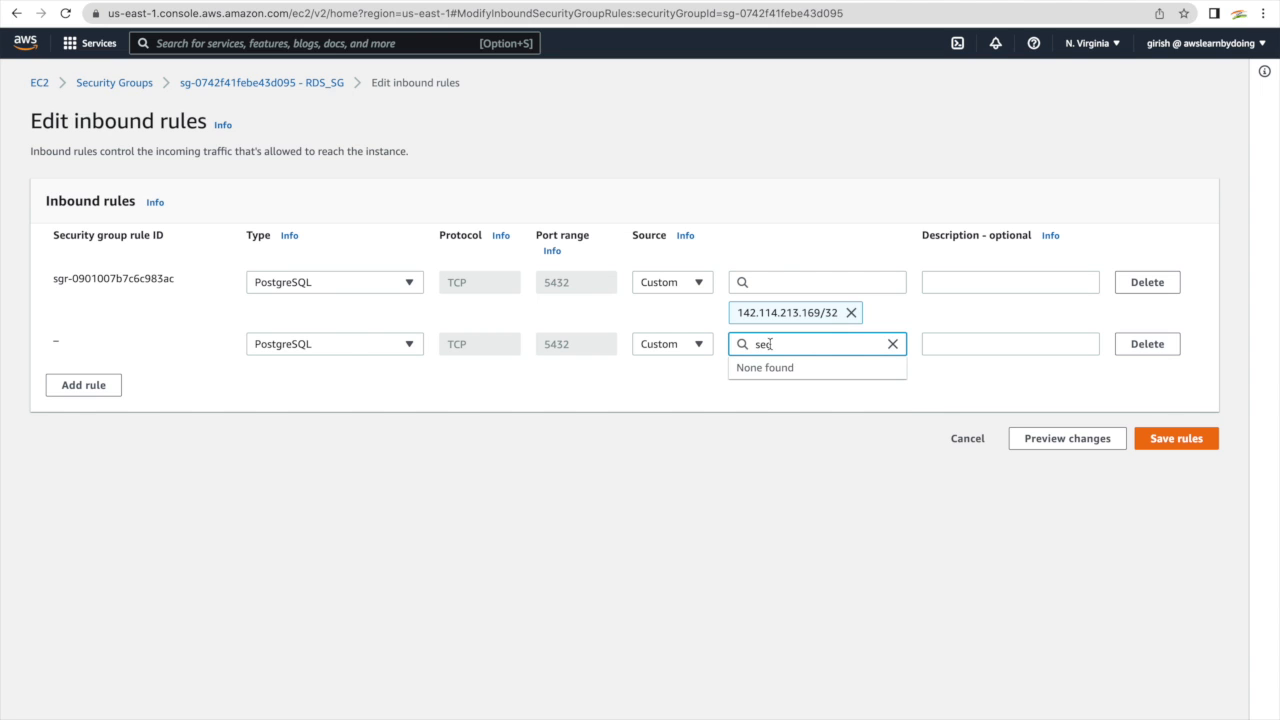
left_click(850, 400)
left_click(1168, 470)
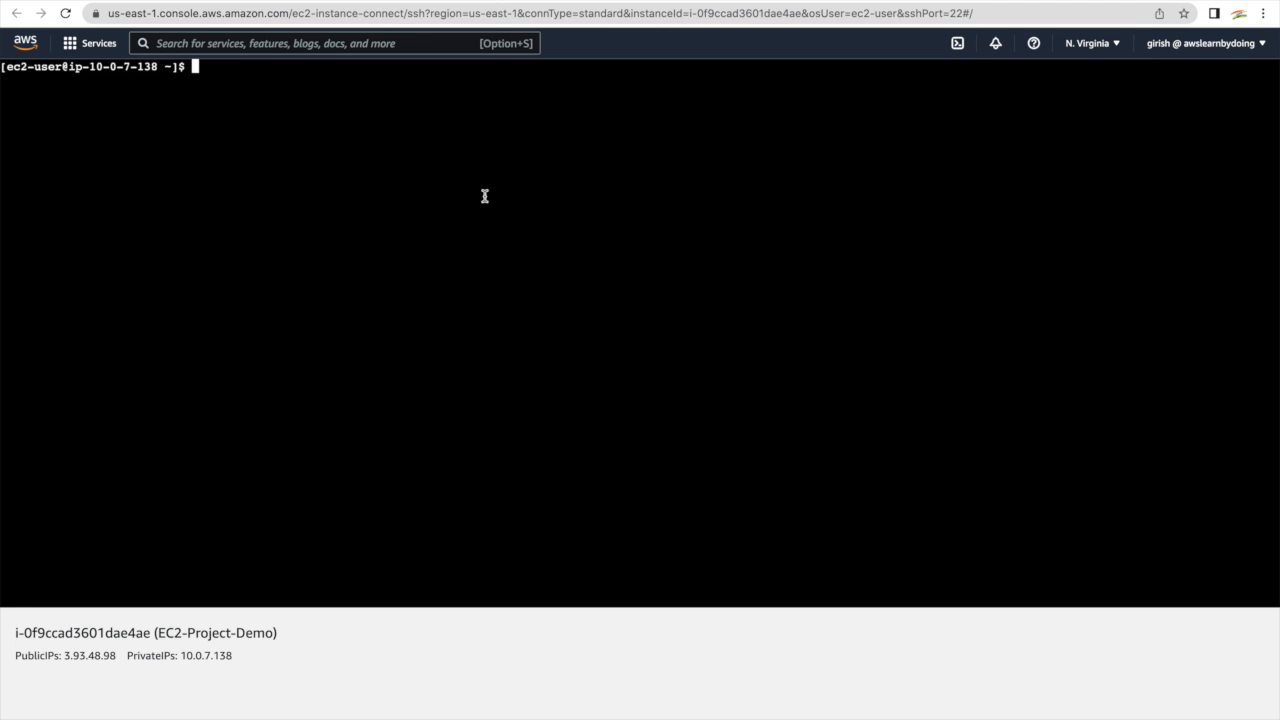
List the files in the instance's home directory with ll and display the contents of workfile.txt with cat
type("ll")
key("Return")
type("cat ")
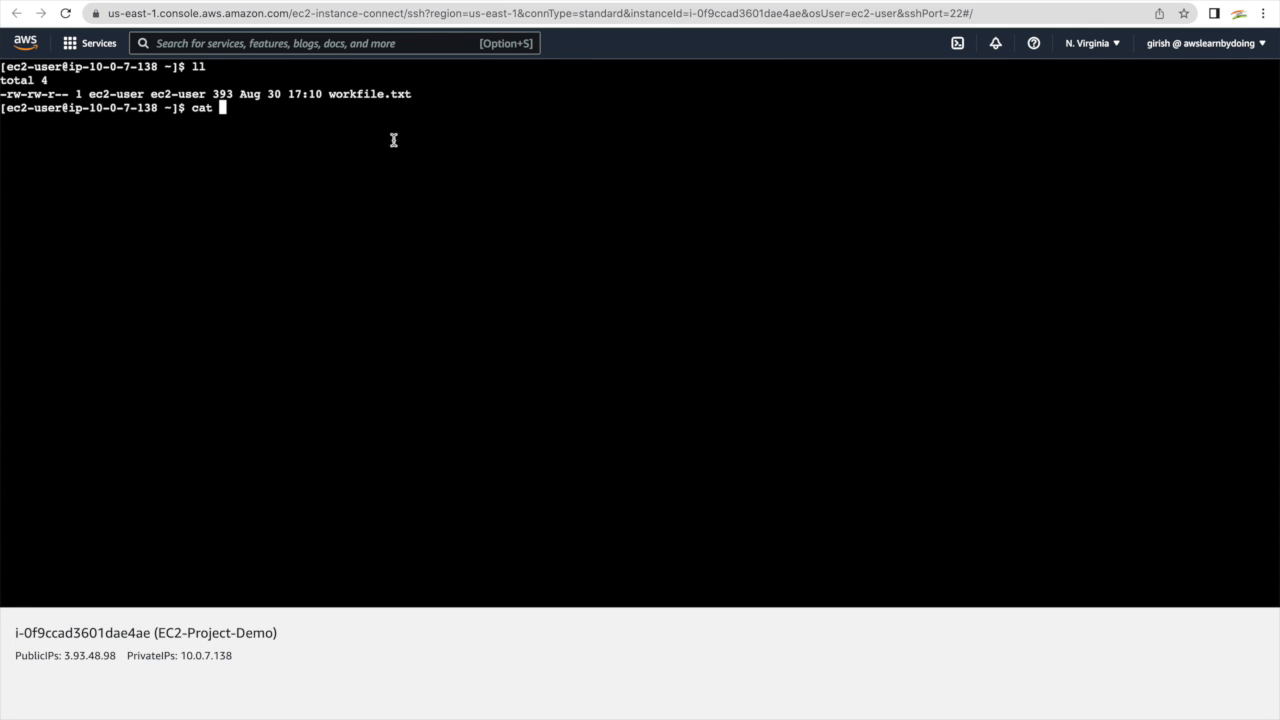
type("wof")
key("Tab")
key("Return")
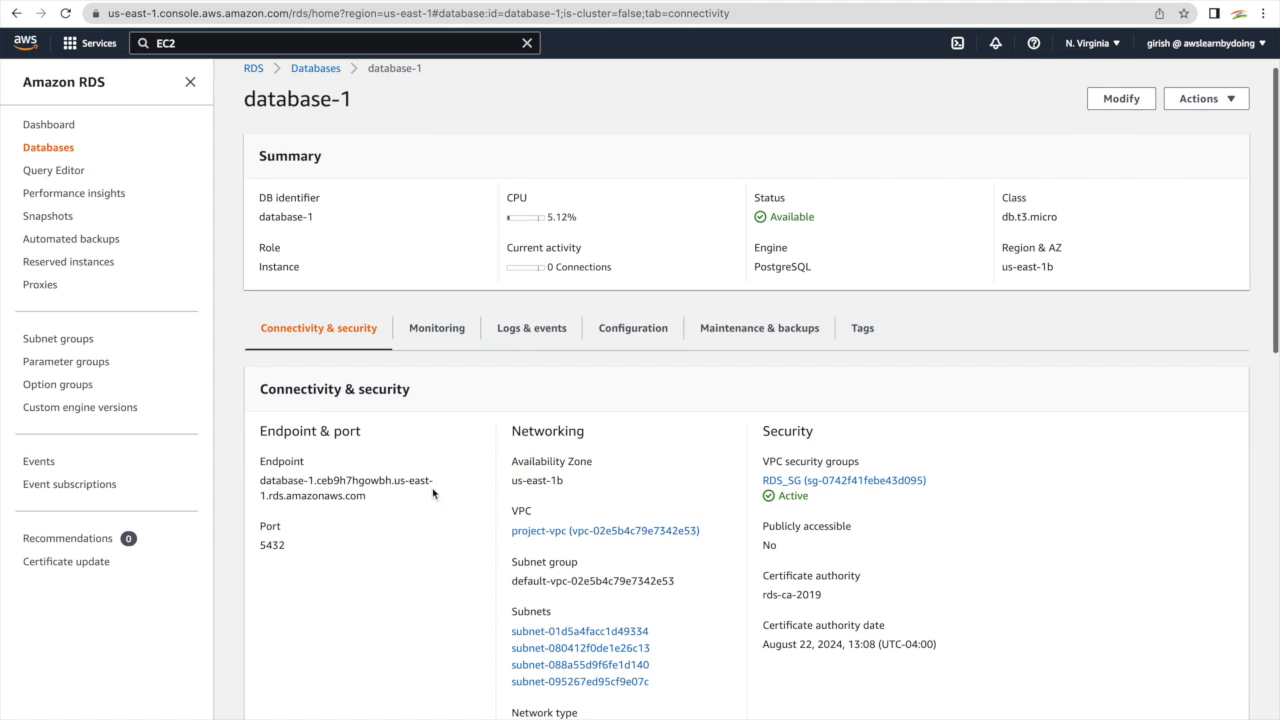
Compare database-1's endpoint and port with the host and port of the psql command in workfile.txt
right_click(267, 484)
left_click(275, 483)
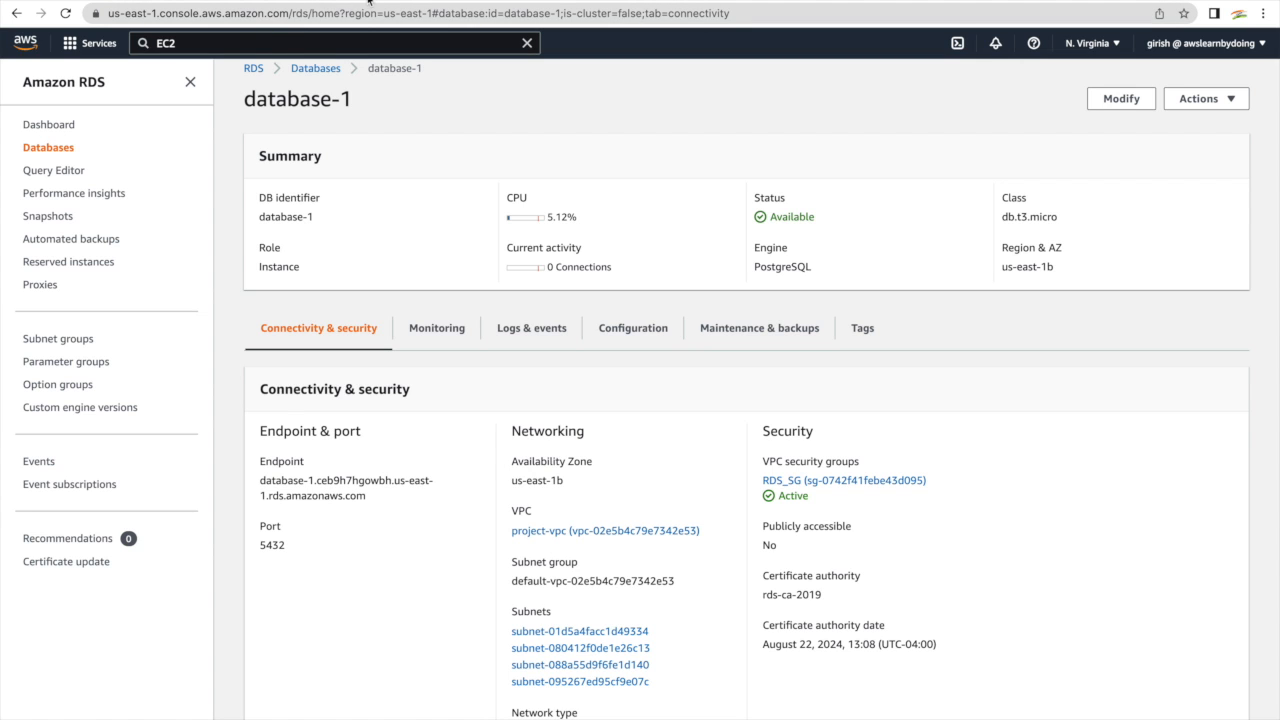
key("ctrl+Tab")
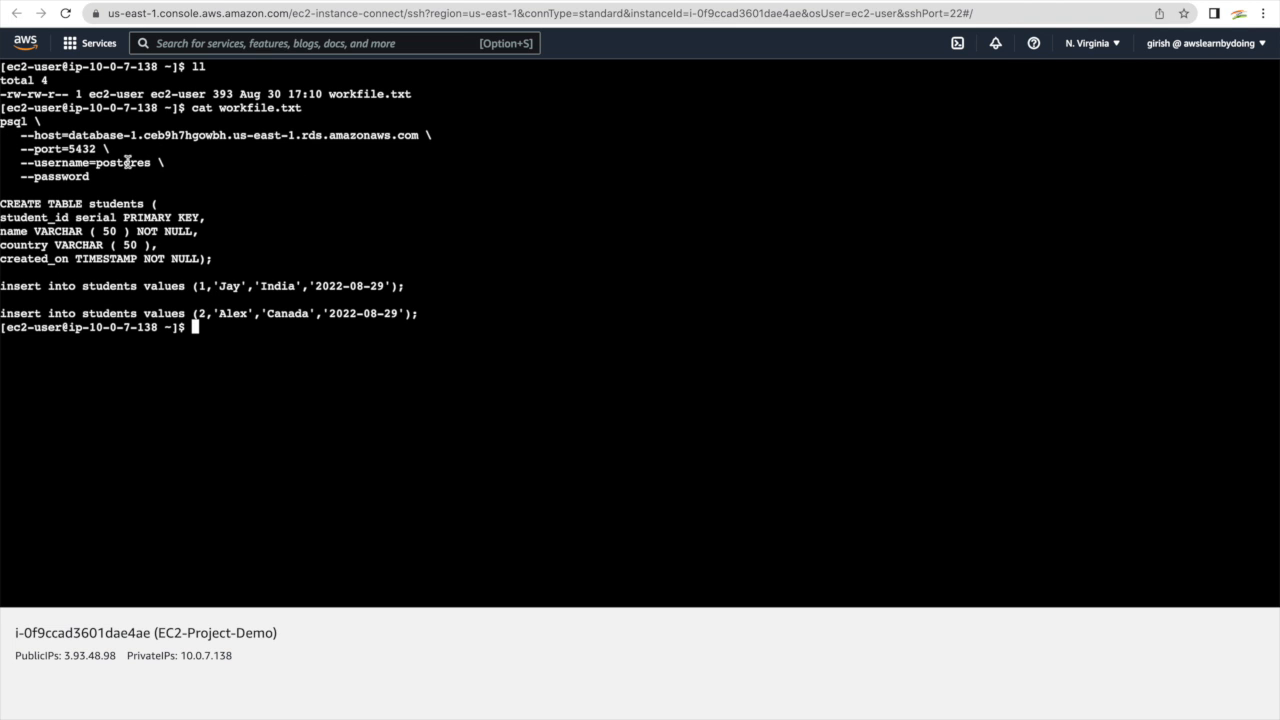
Check the master username in database-1's configuration against the username in workfile.txt's psql command
key("ctrl+shift+Tab")
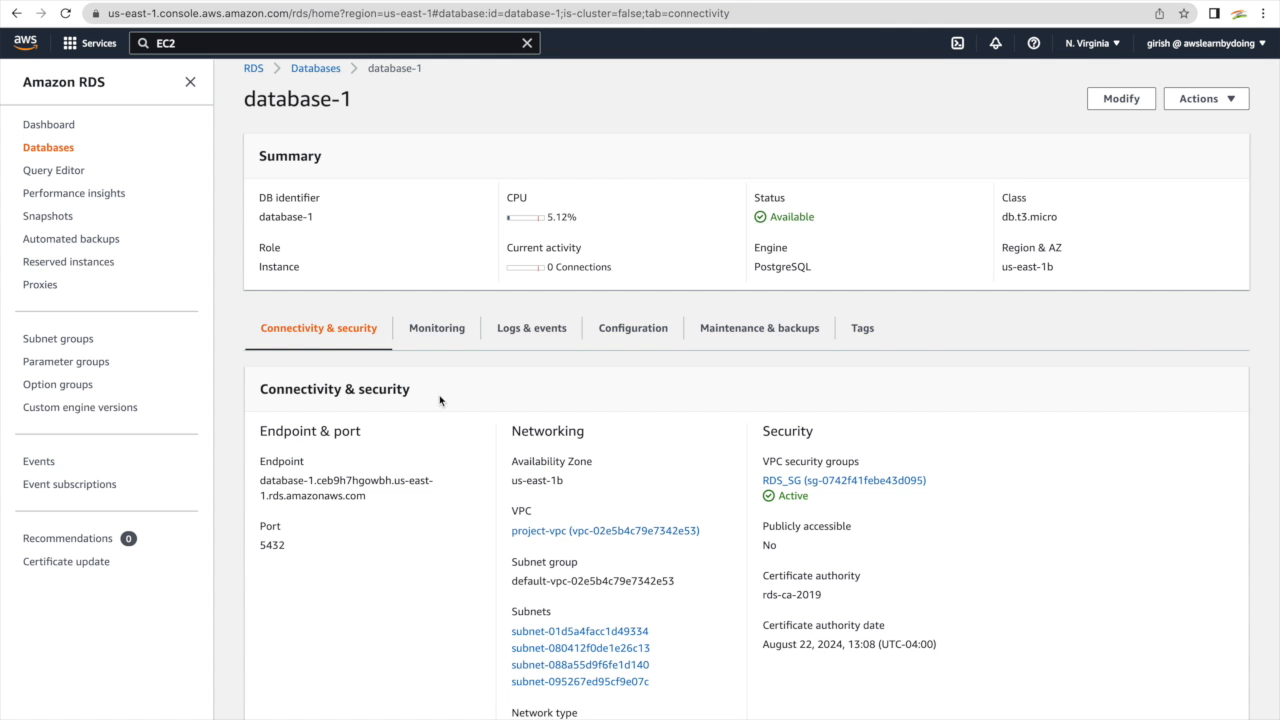
scroll(722, 522, "down", 1)
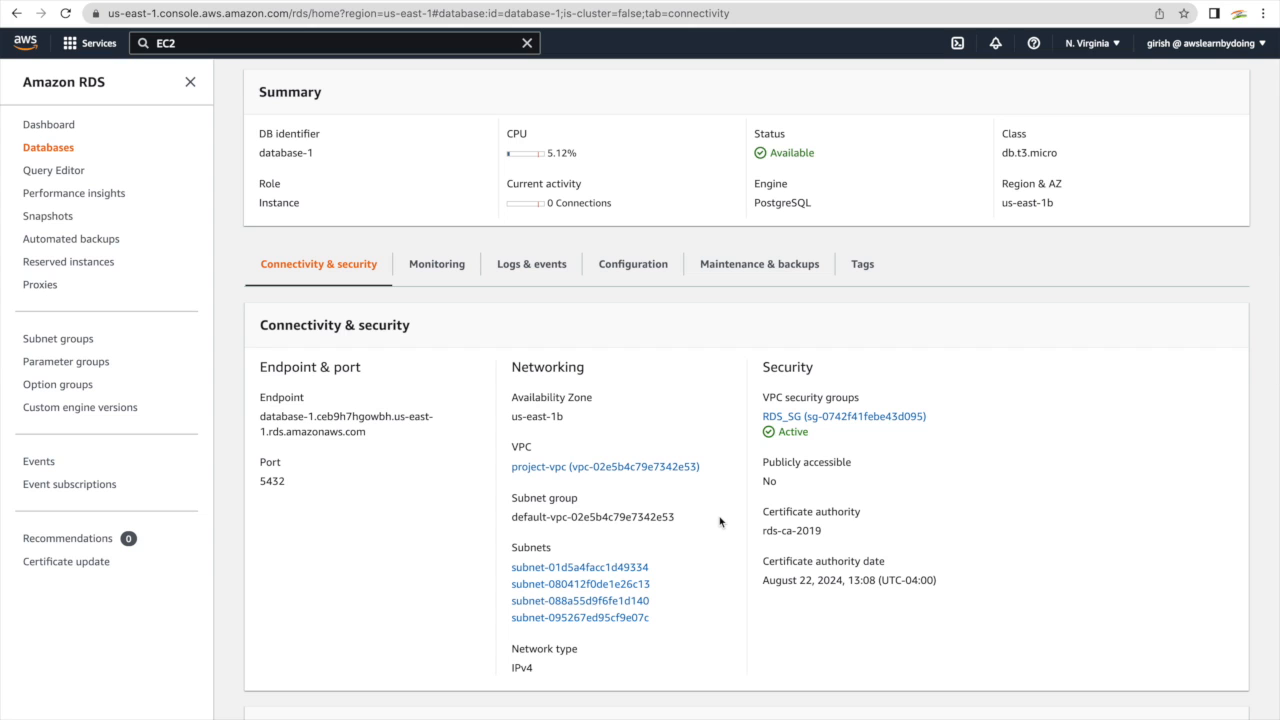
left_click(641, 268)
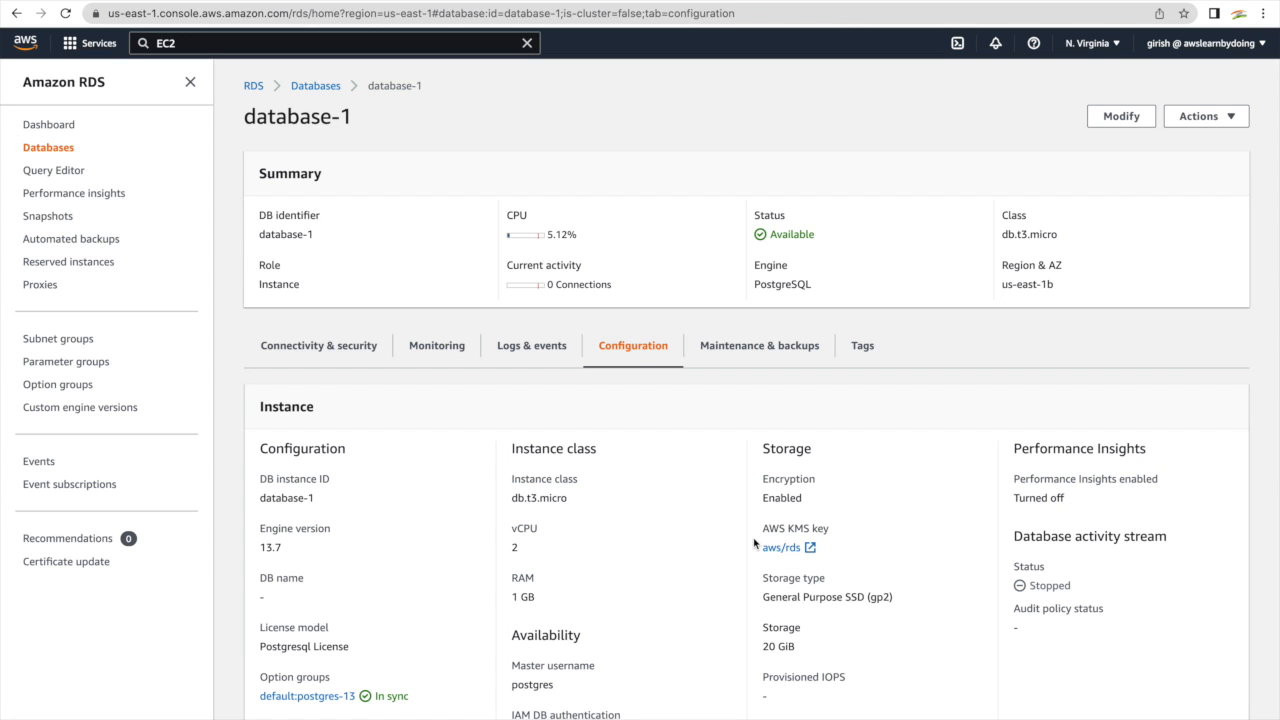
scroll(690, 600, "down", 1)
double_click(536, 658)
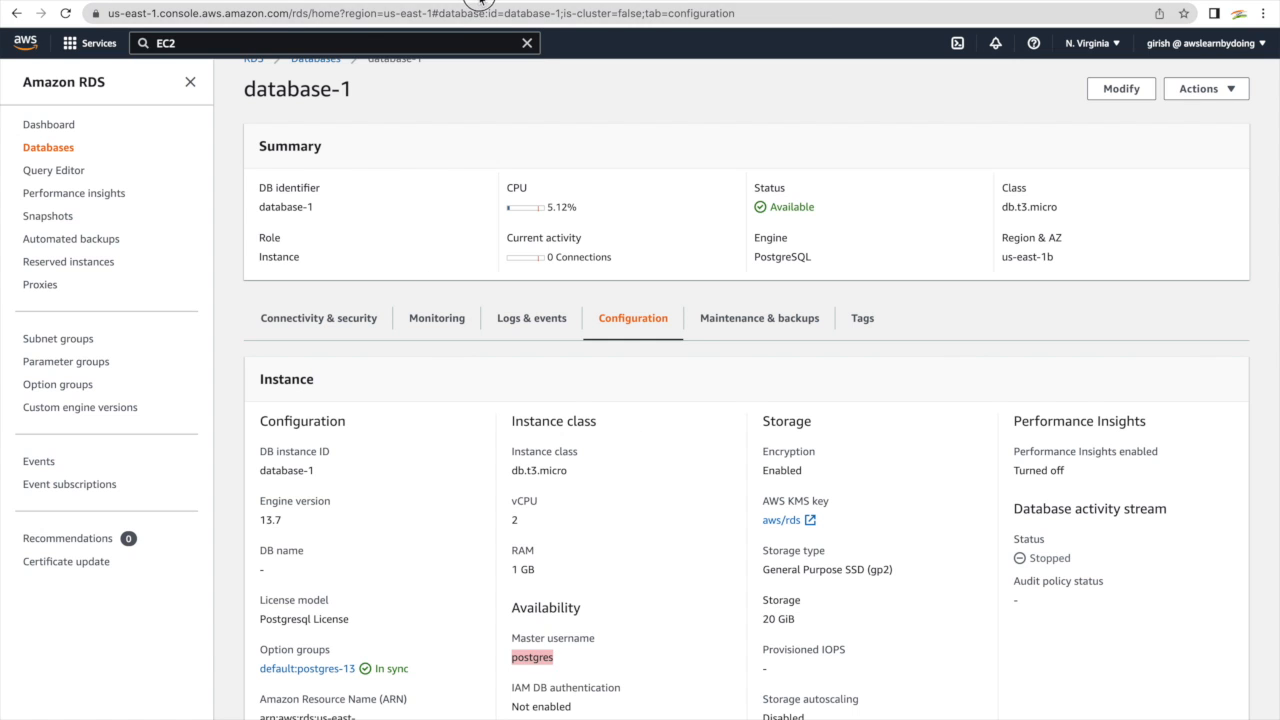
key("ctrl+Tab")
left_click(10, 124)
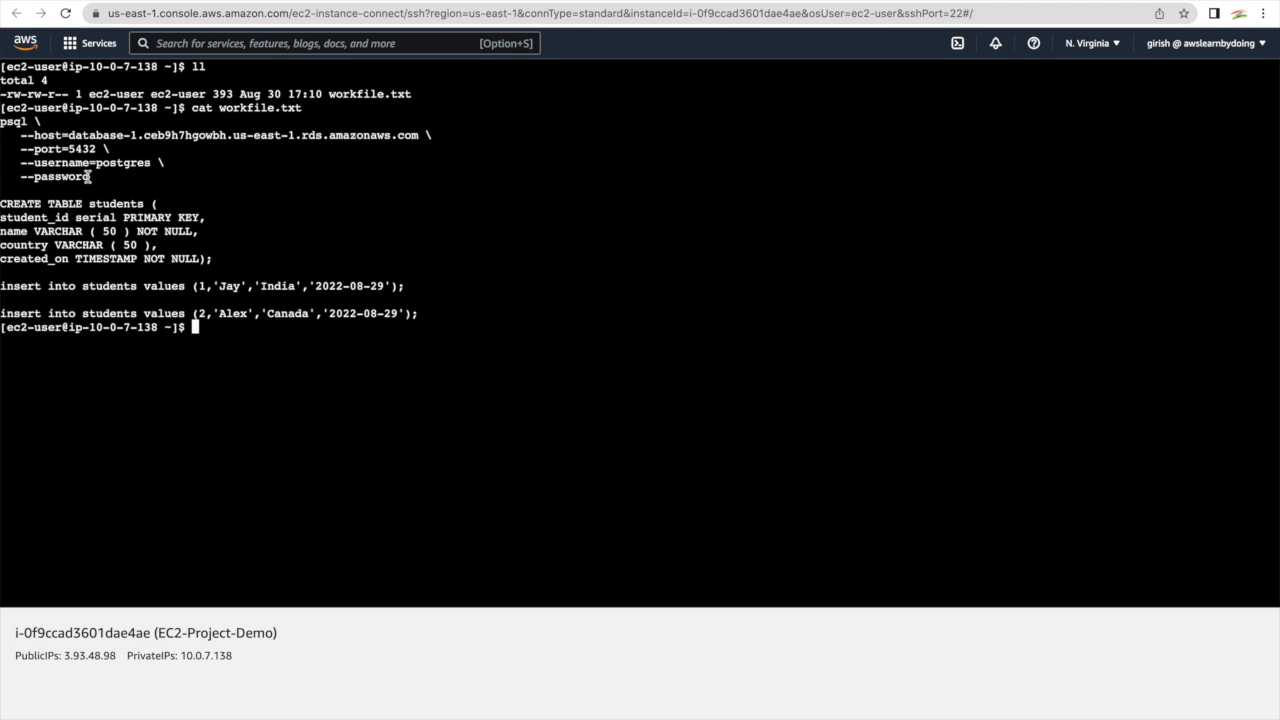
Run the psql connection command from workfile.txt at the shell prompt and enter the database password for user postgres
left_click_drag(92, 177, 4, 122)
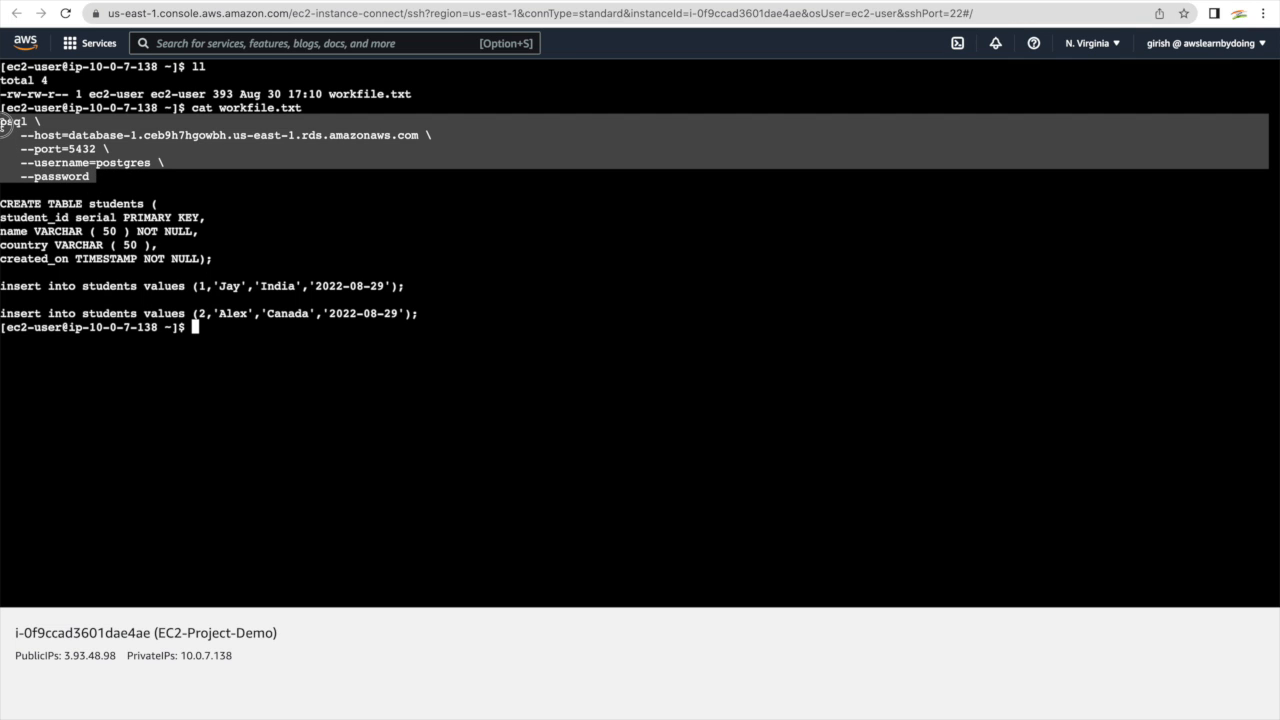
right_click(41, 124)
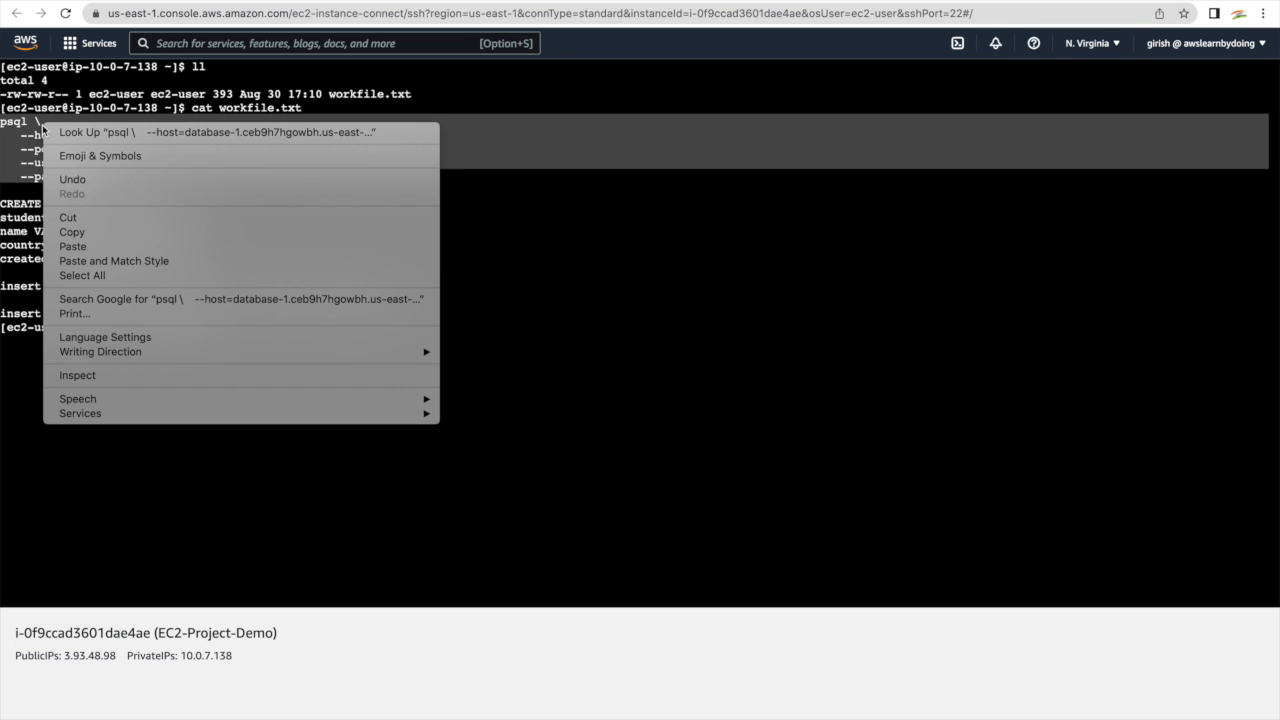
left_click(80, 231)
left_click(240, 309)
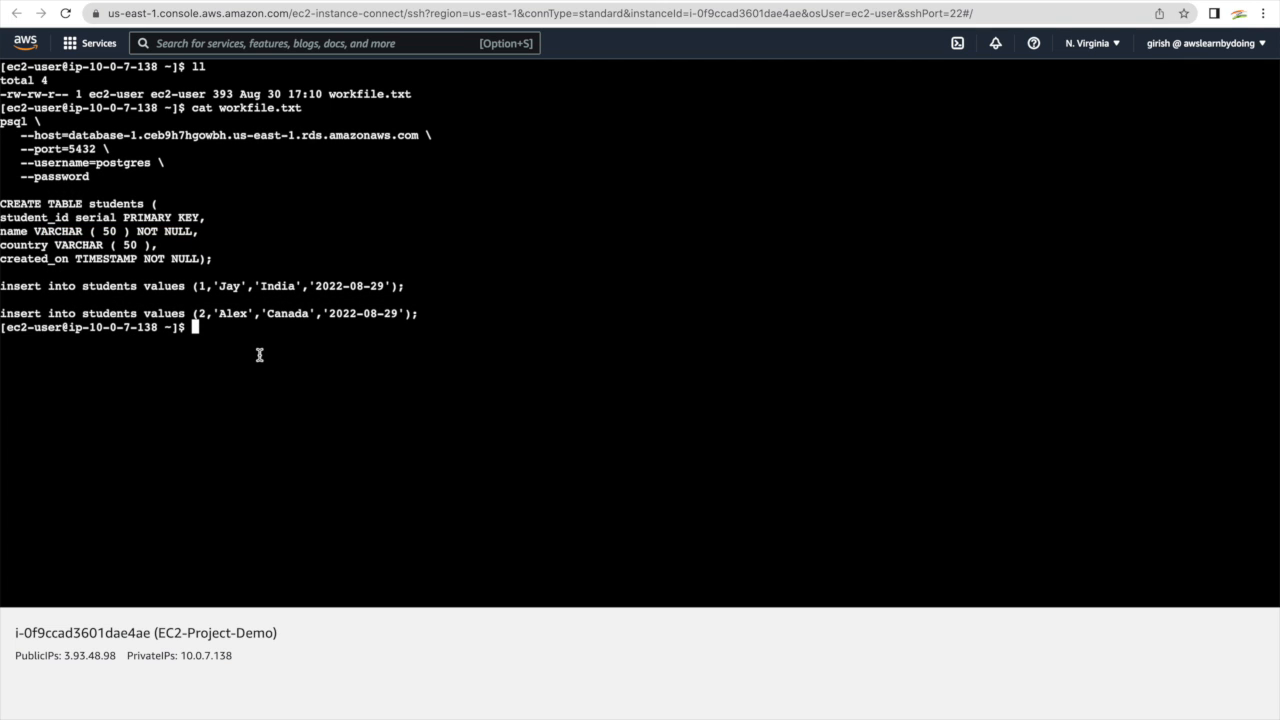
key("super+v")
key("Return")
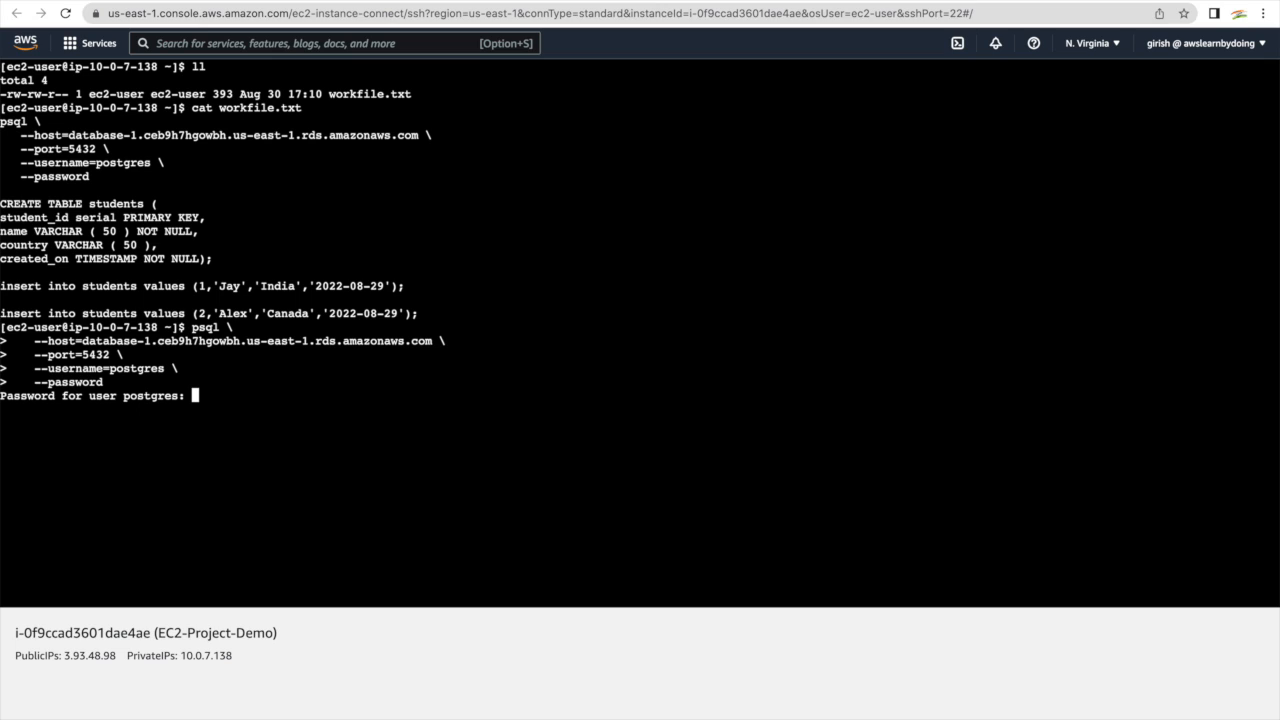
key("Return")
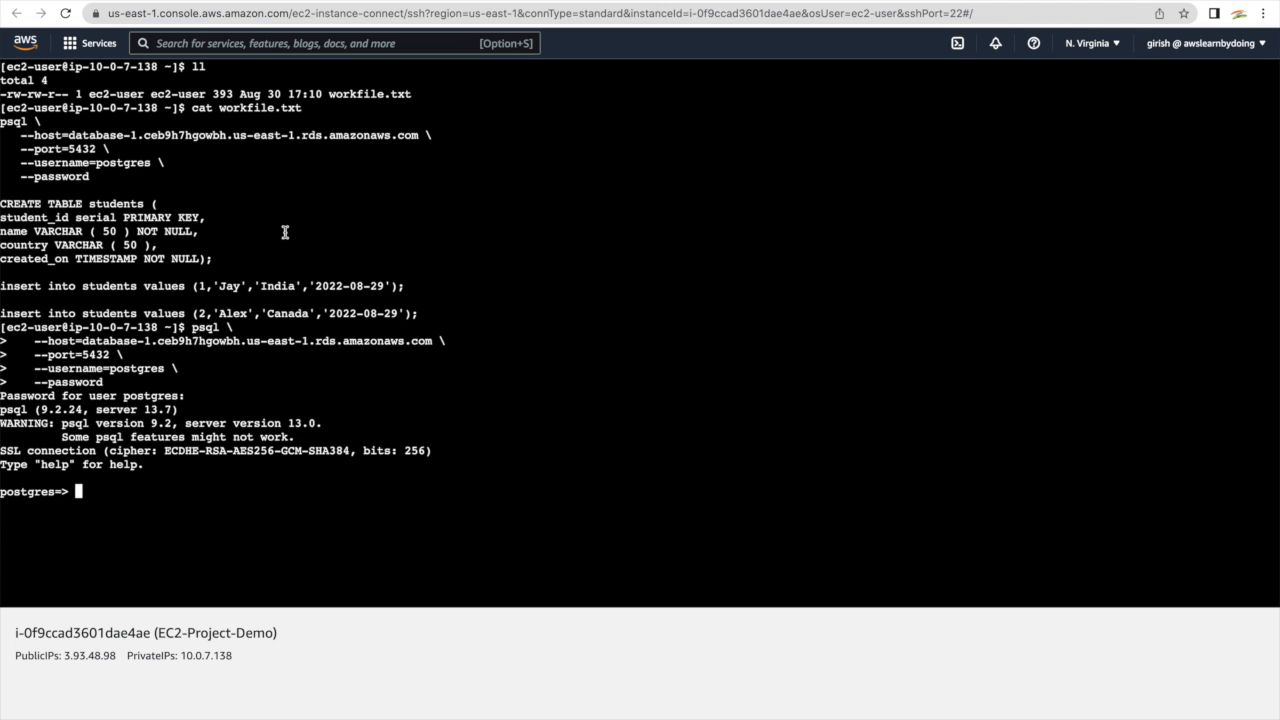
Create the students table in psql by copying and running the CREATE TABLE statement from the displayed workfile.txt
left_click_drag(3, 203, 236, 271)
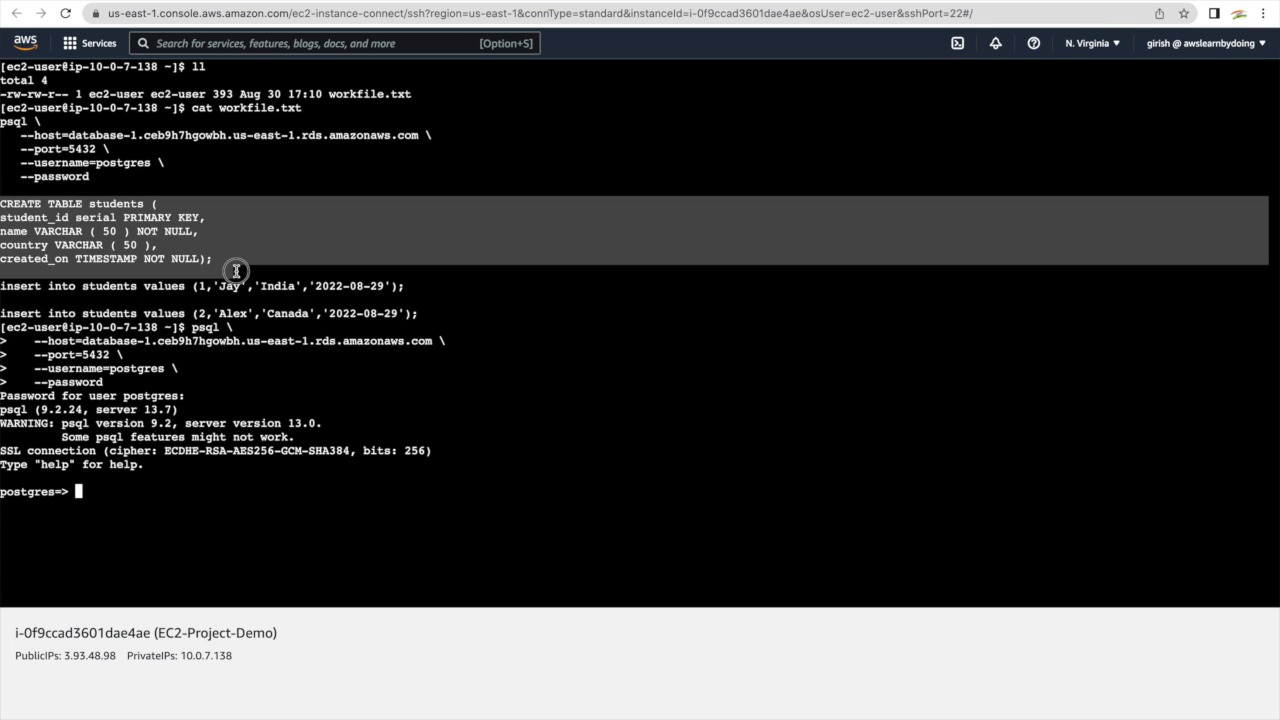
right_click(187, 250)
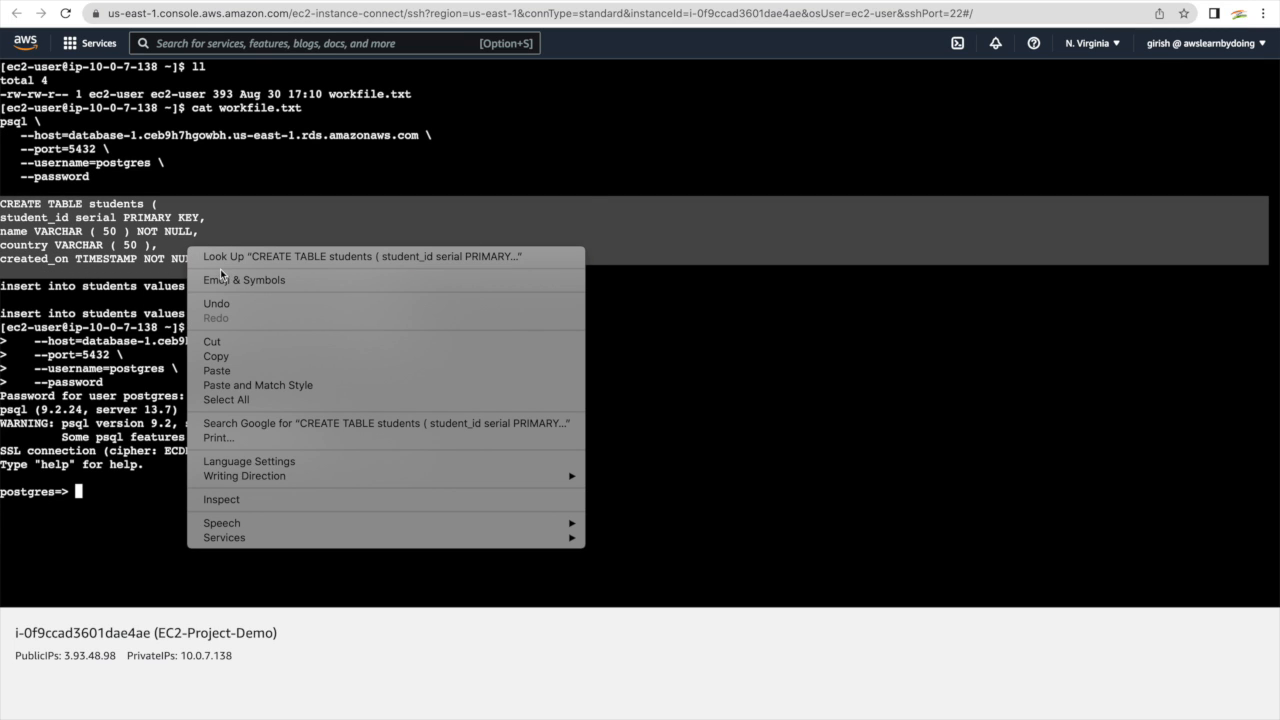
left_click(248, 354)
left_click(267, 481)
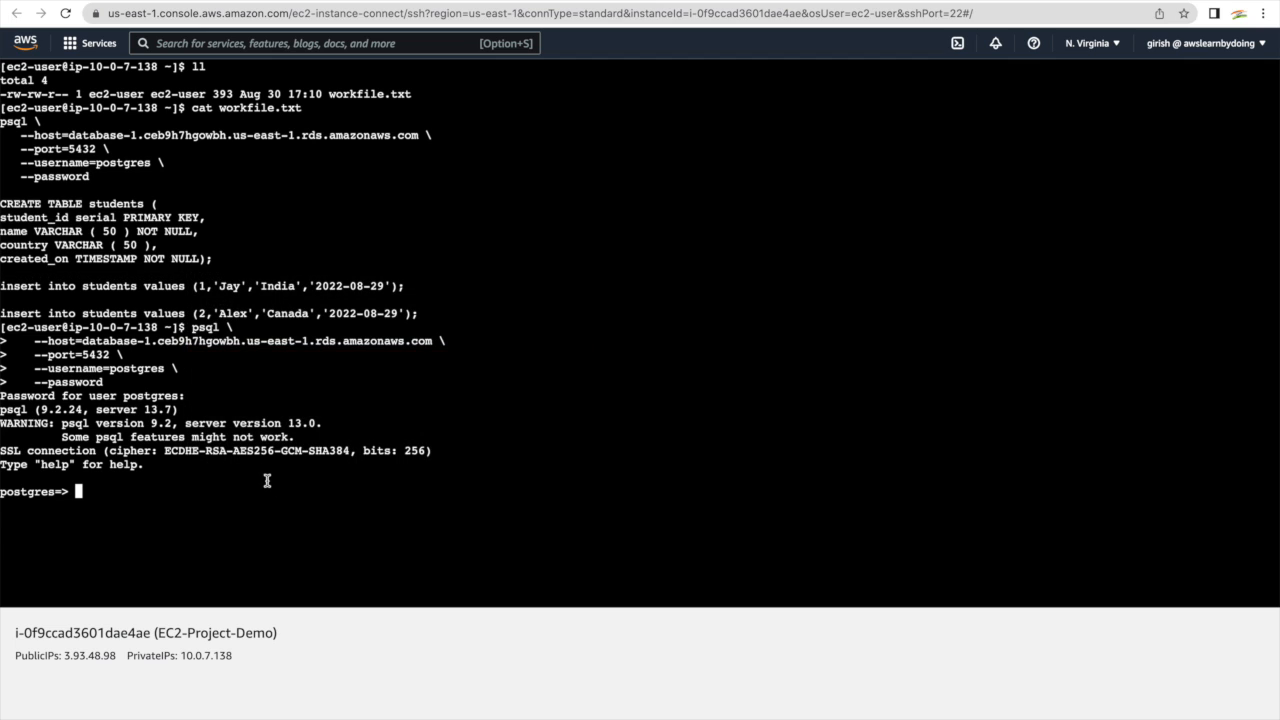
key("super+v")
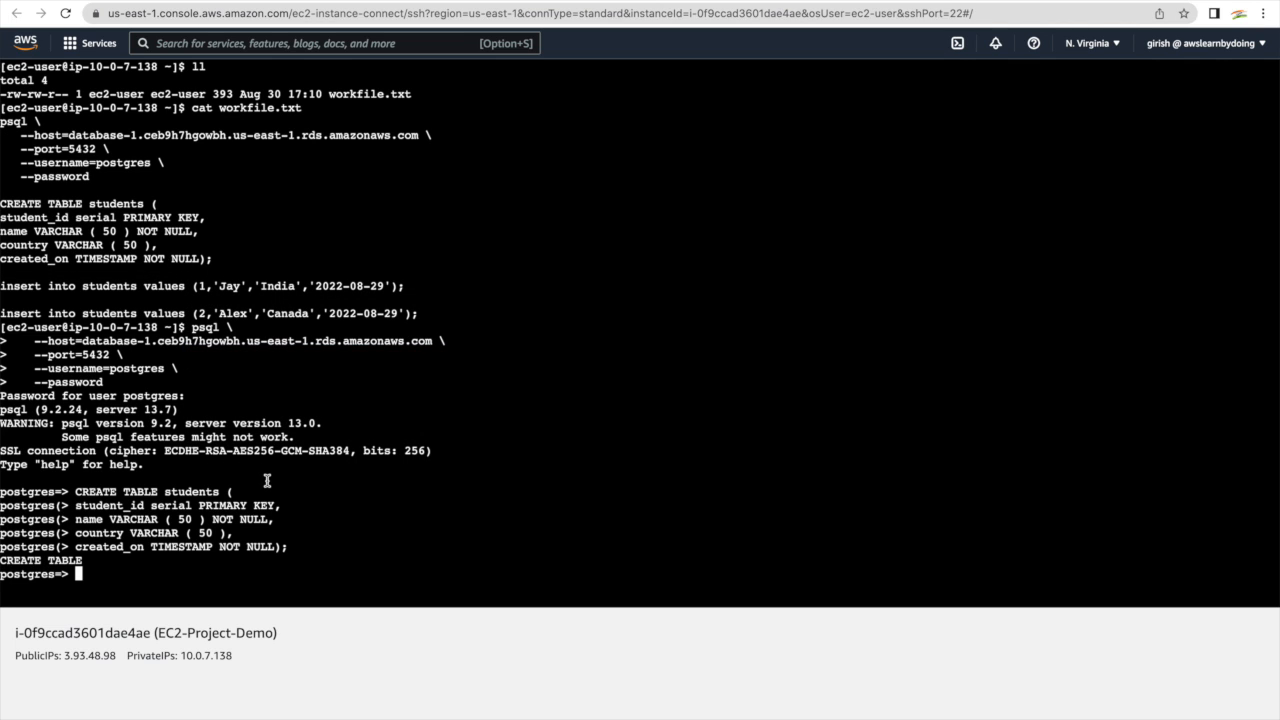
Copy both insert statements for the students table from the displayed workfile.txt and run them in psql
left_click_drag(2, 286, 426, 306)
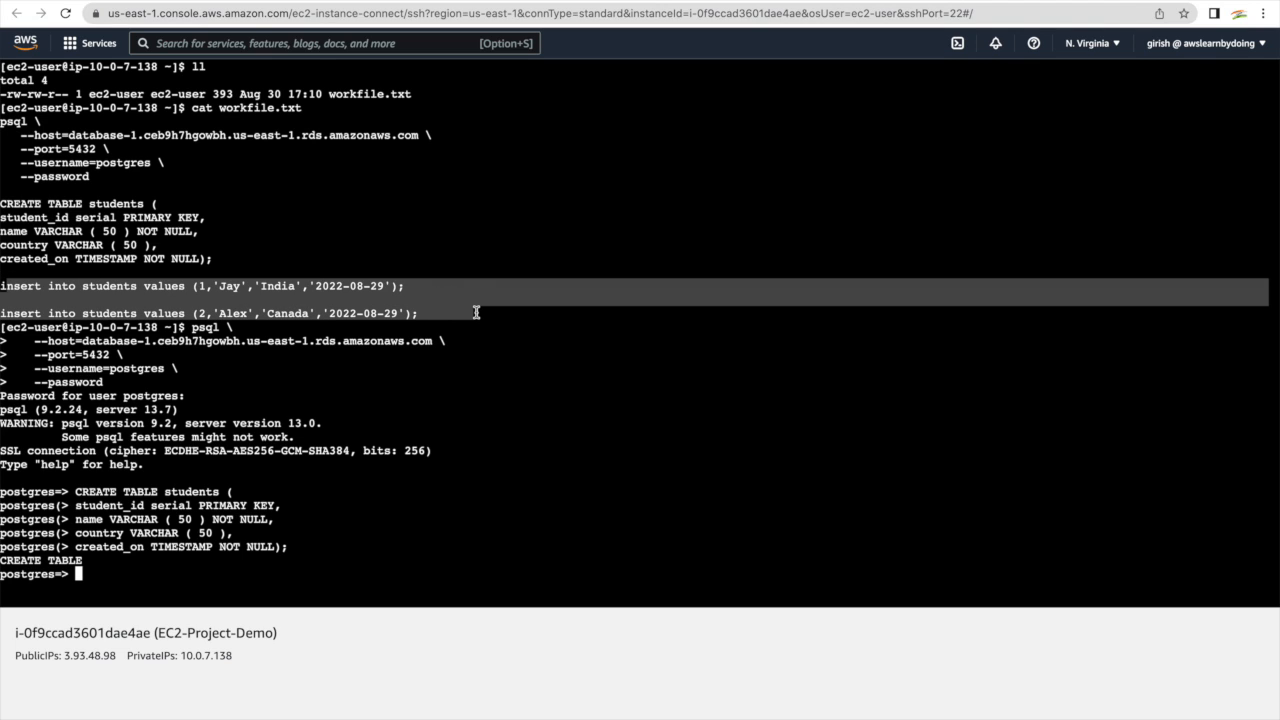
right_click(330, 294)
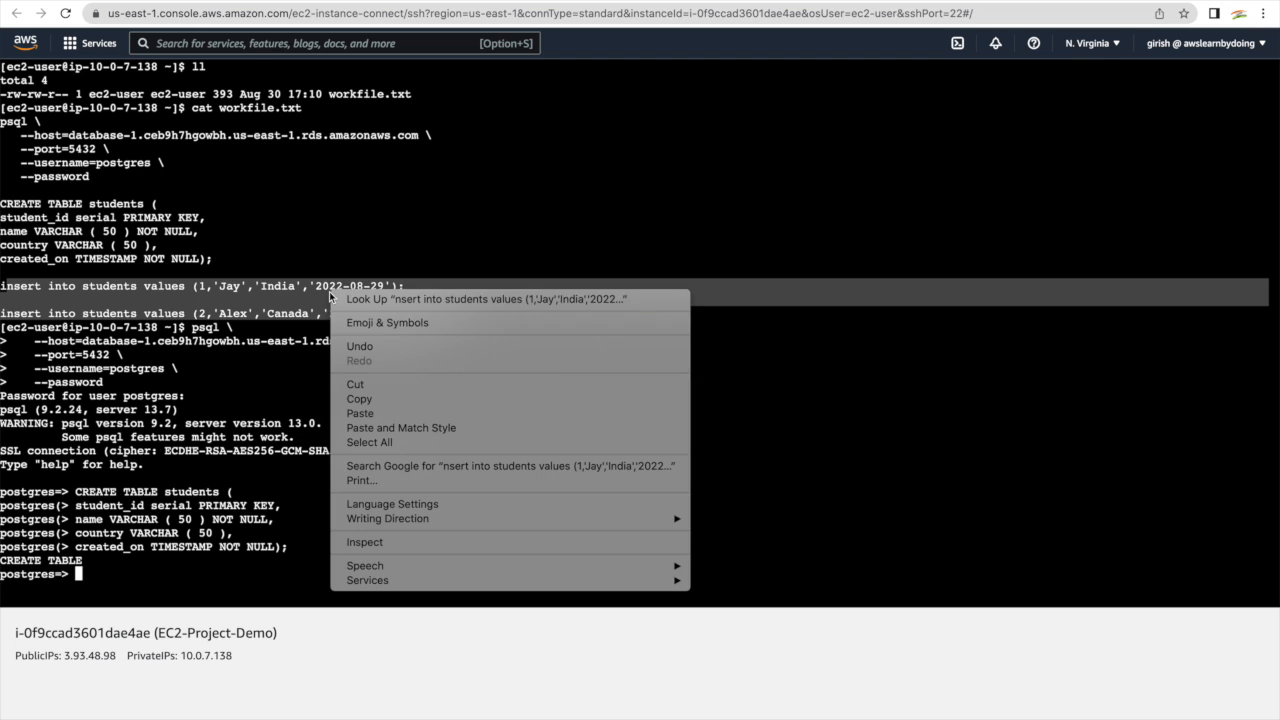
left_click(378, 400)
left_click(480, 403)
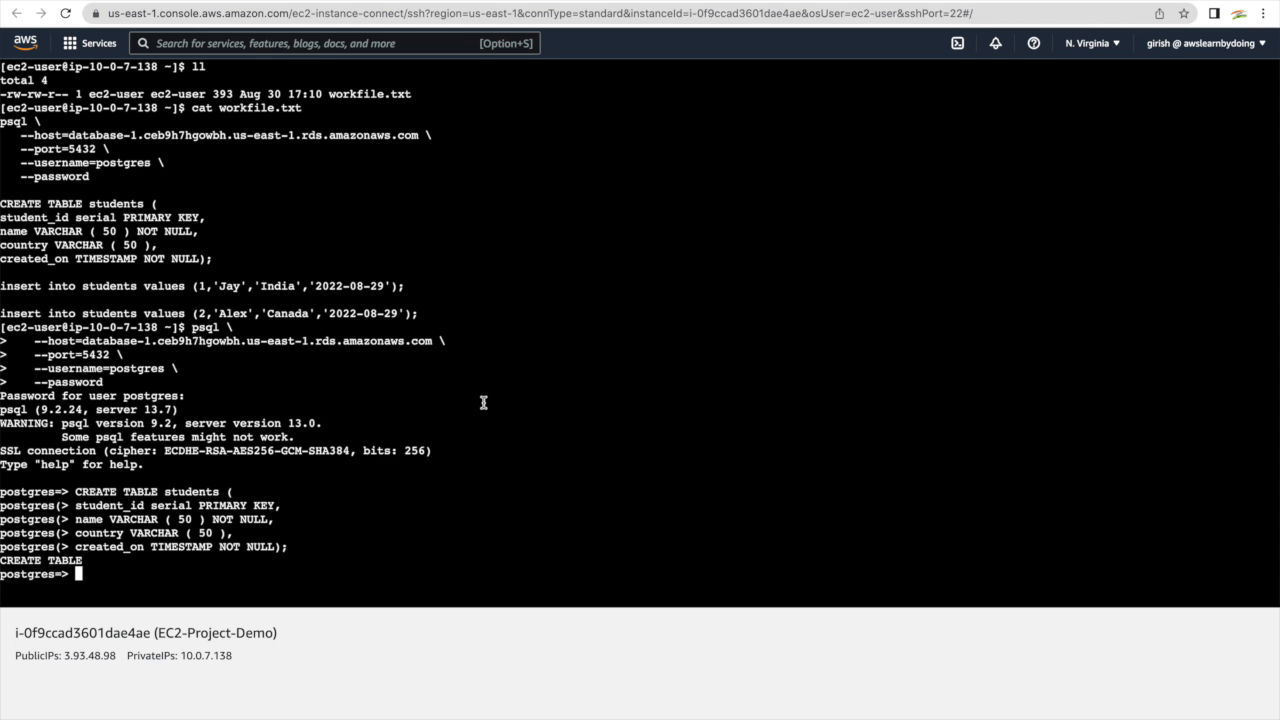
key("super+v")
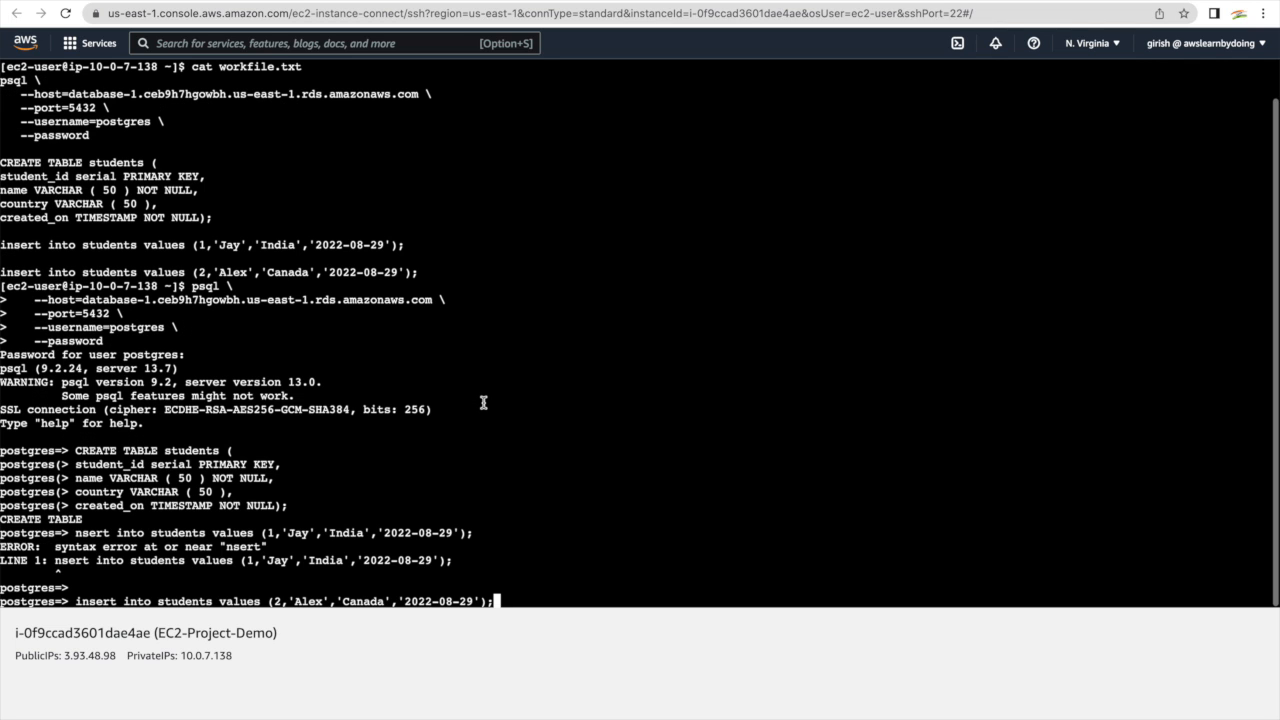
key("Return")
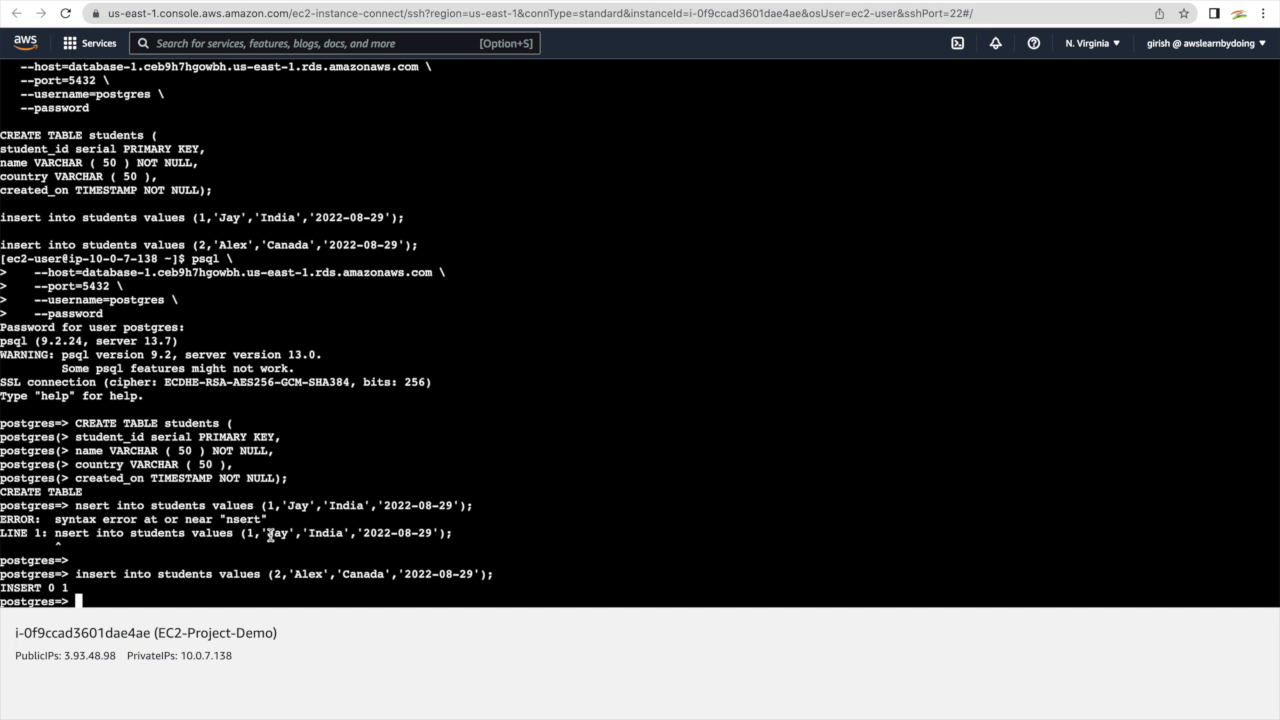
Rerun the insert statement for student ID 1 (India, 2022-08-29) with the missing leading "i" restored
type("i")
left_click_drag(56, 533, 429, 531)
right_click(434, 540)
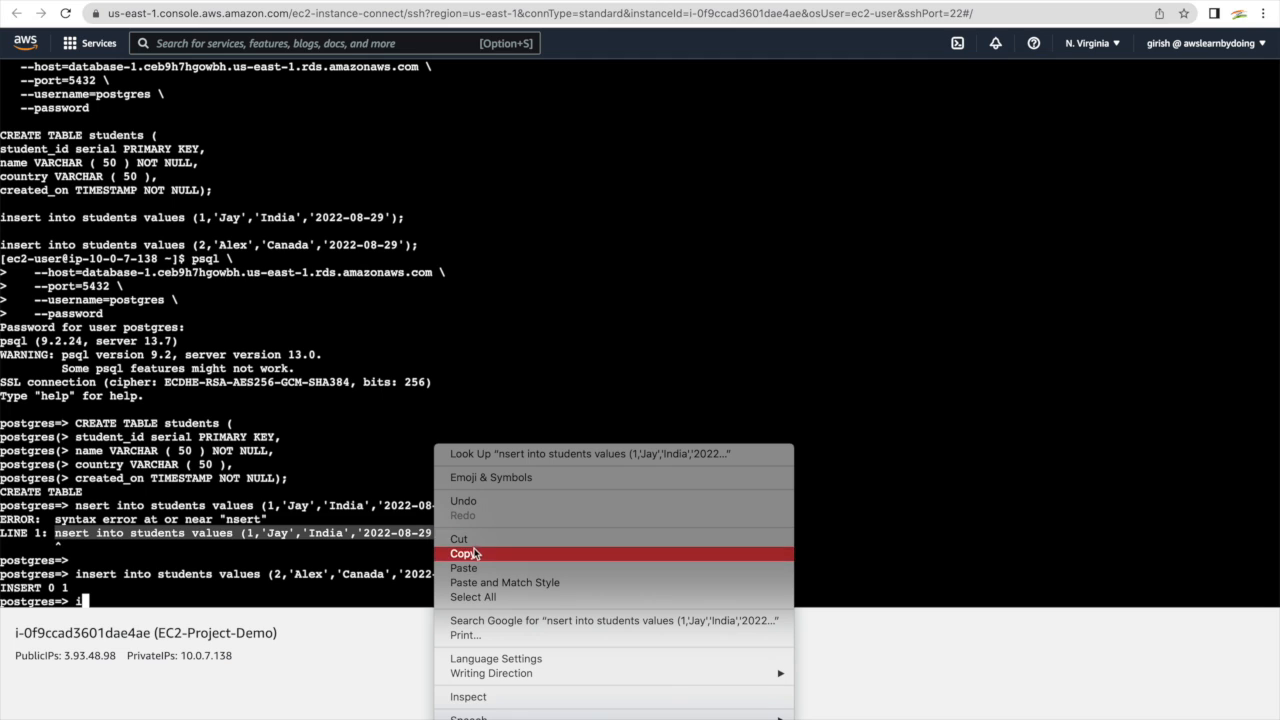
left_click(474, 554)
key("super+v")
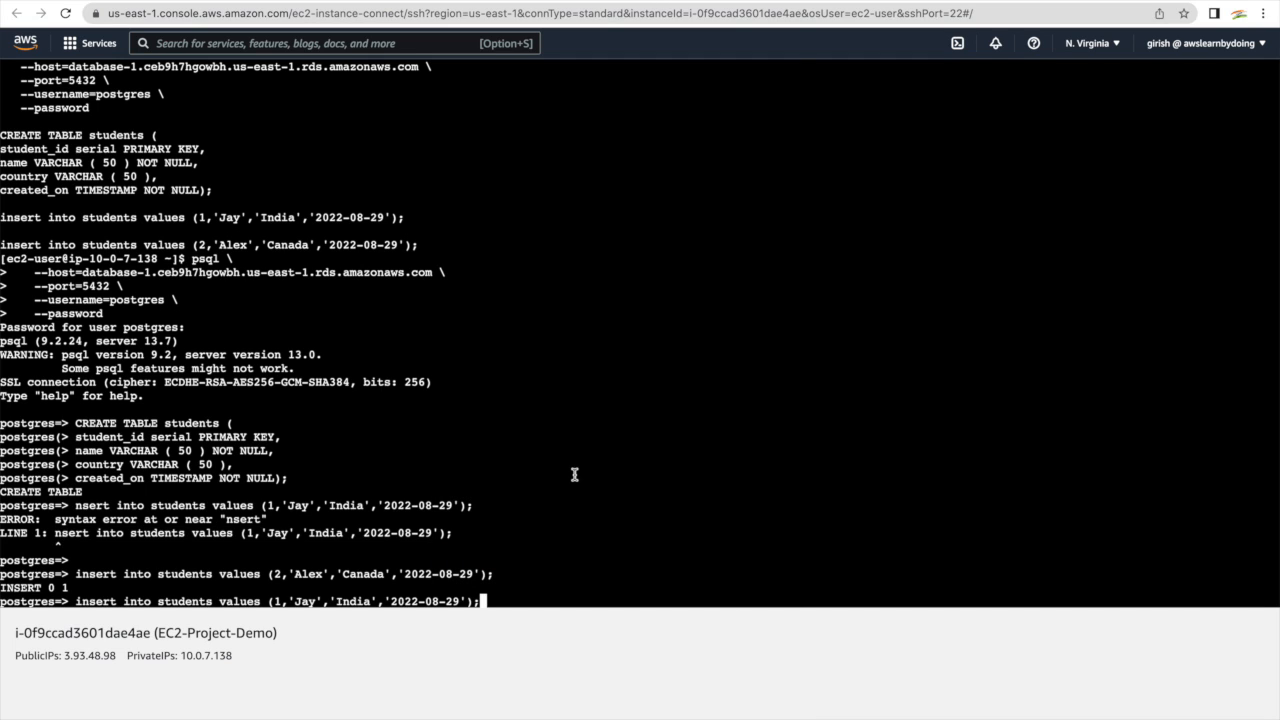
key("Return")
Query all rows of the students table with "select * from students;"
type("select")
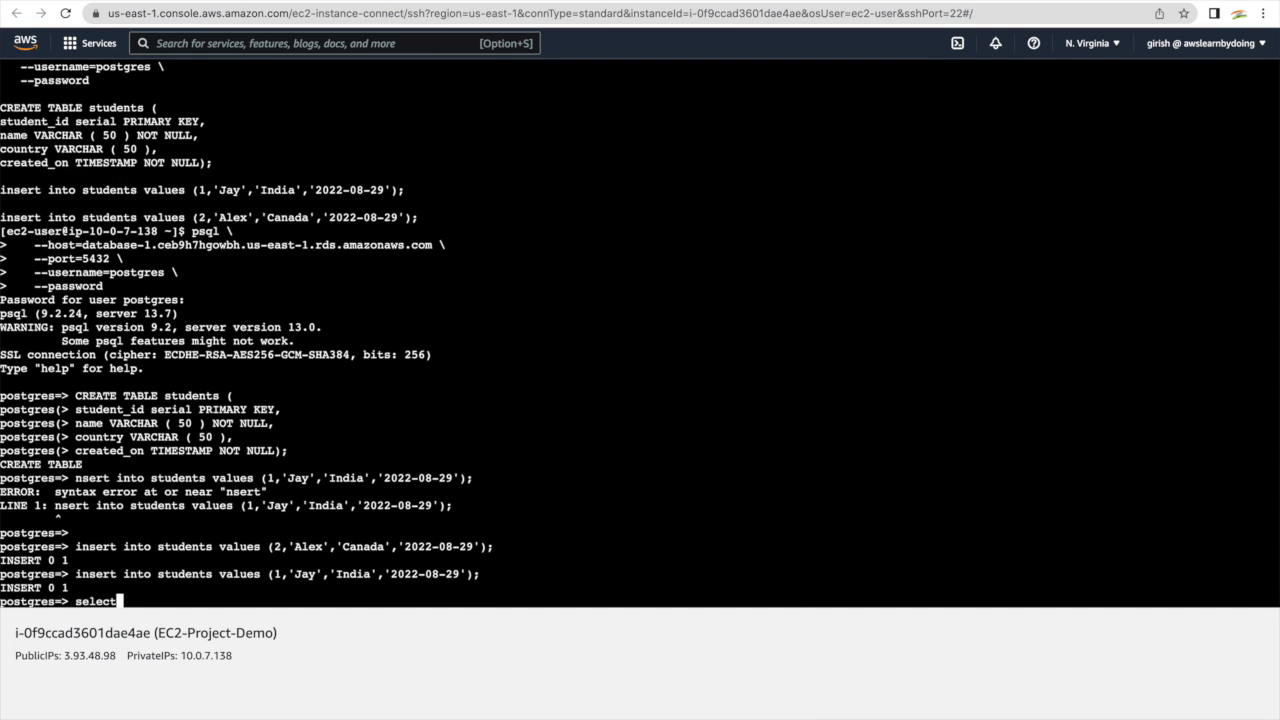
type(" * from student")
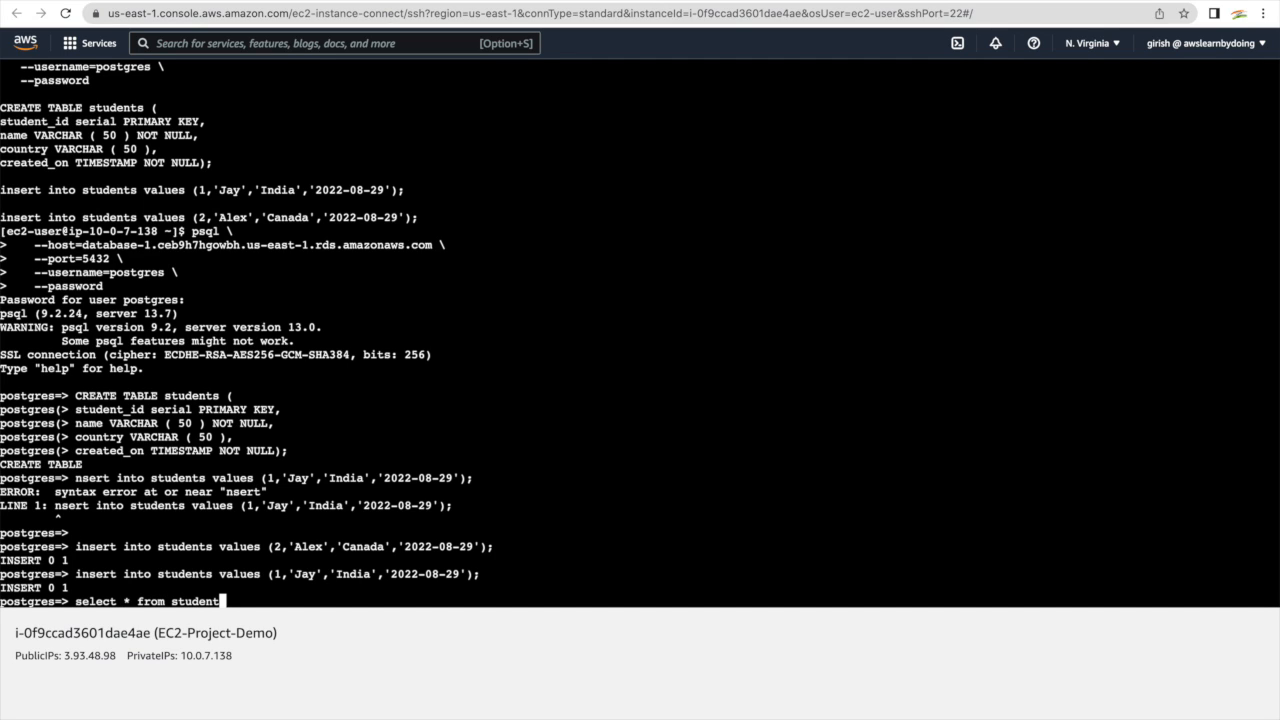
type("s;")
key("Return")
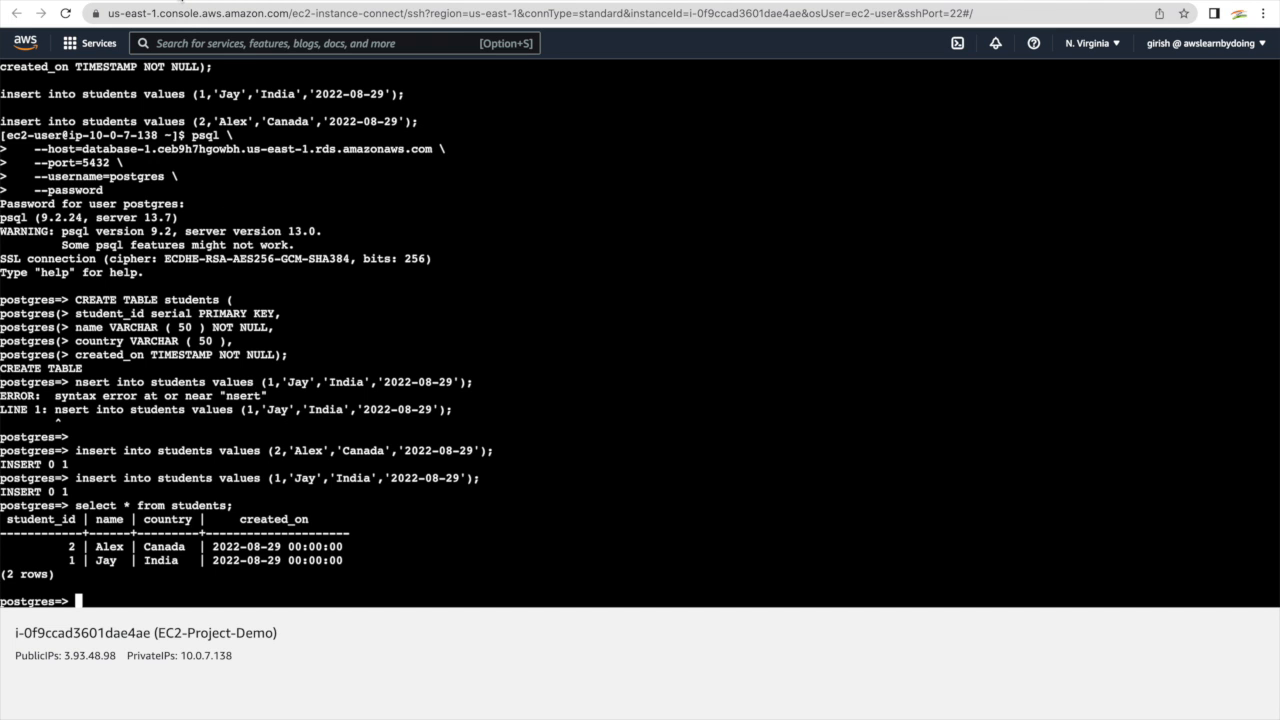
Search the AWS services from the RDS console for AWS Backup and open its dashboard in a new browser tab
left_click(184, 1)
left_click(264, 42)
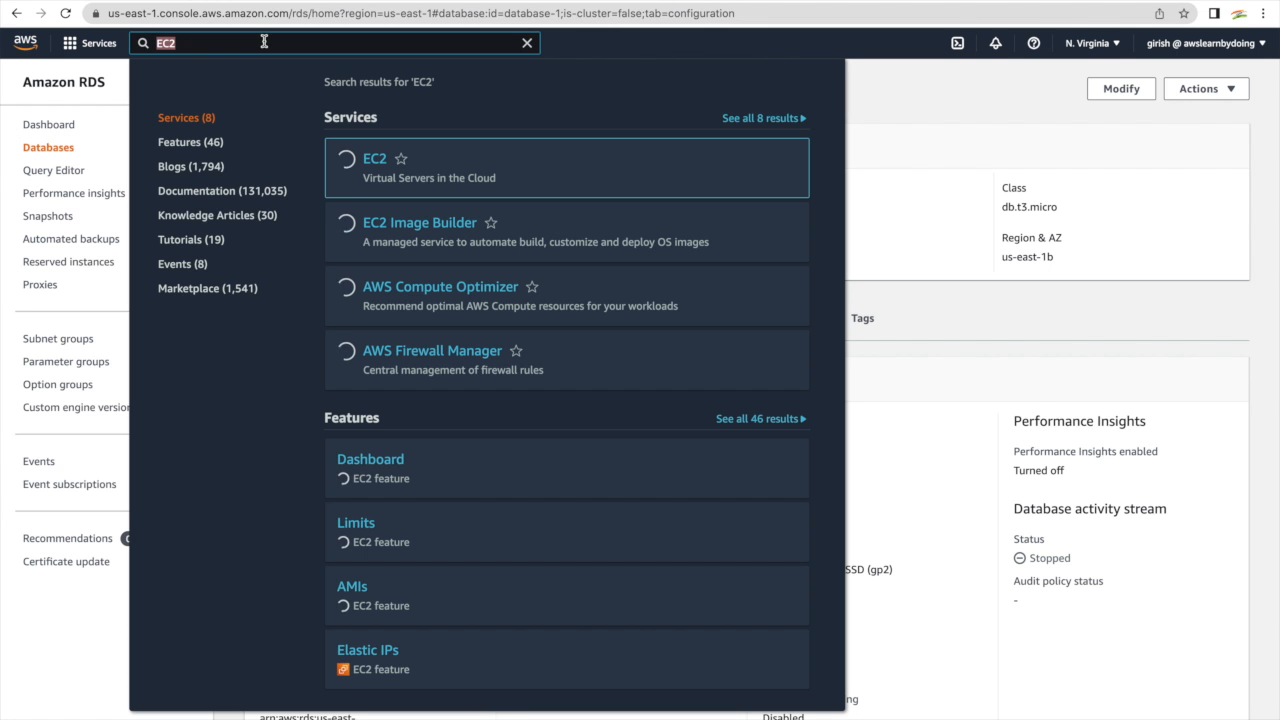
type("AWS ")
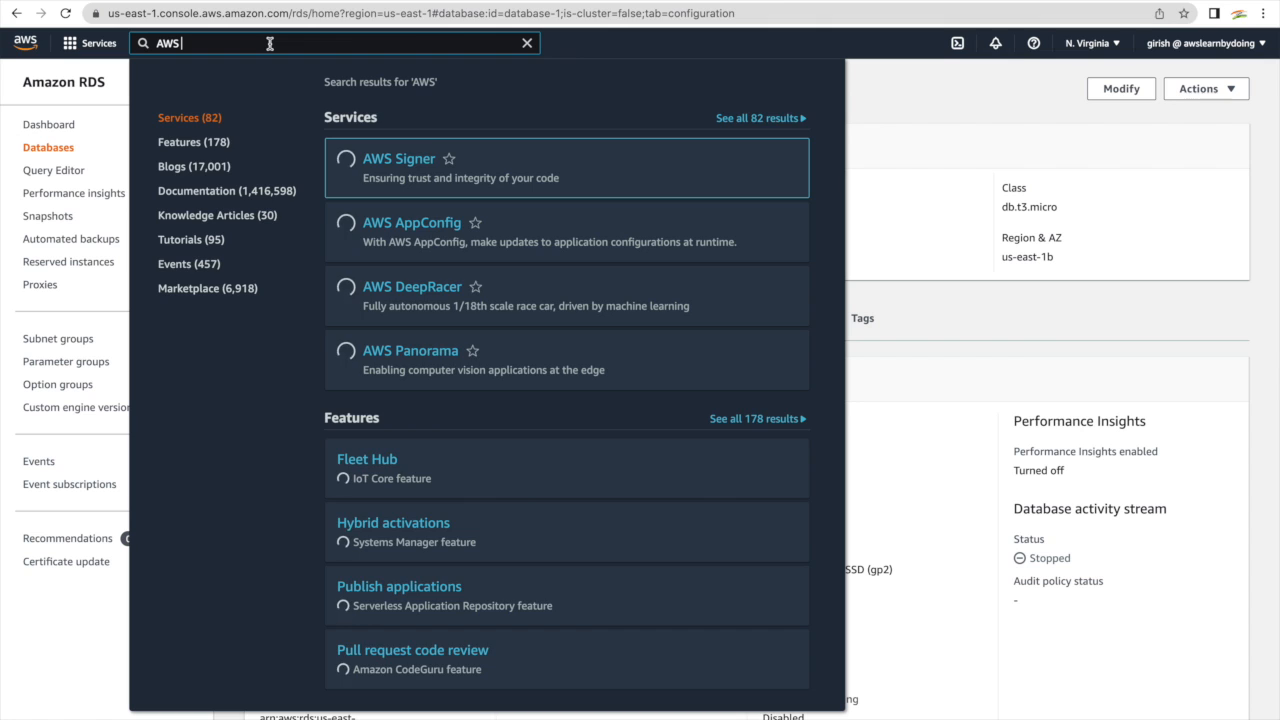
type("backup")
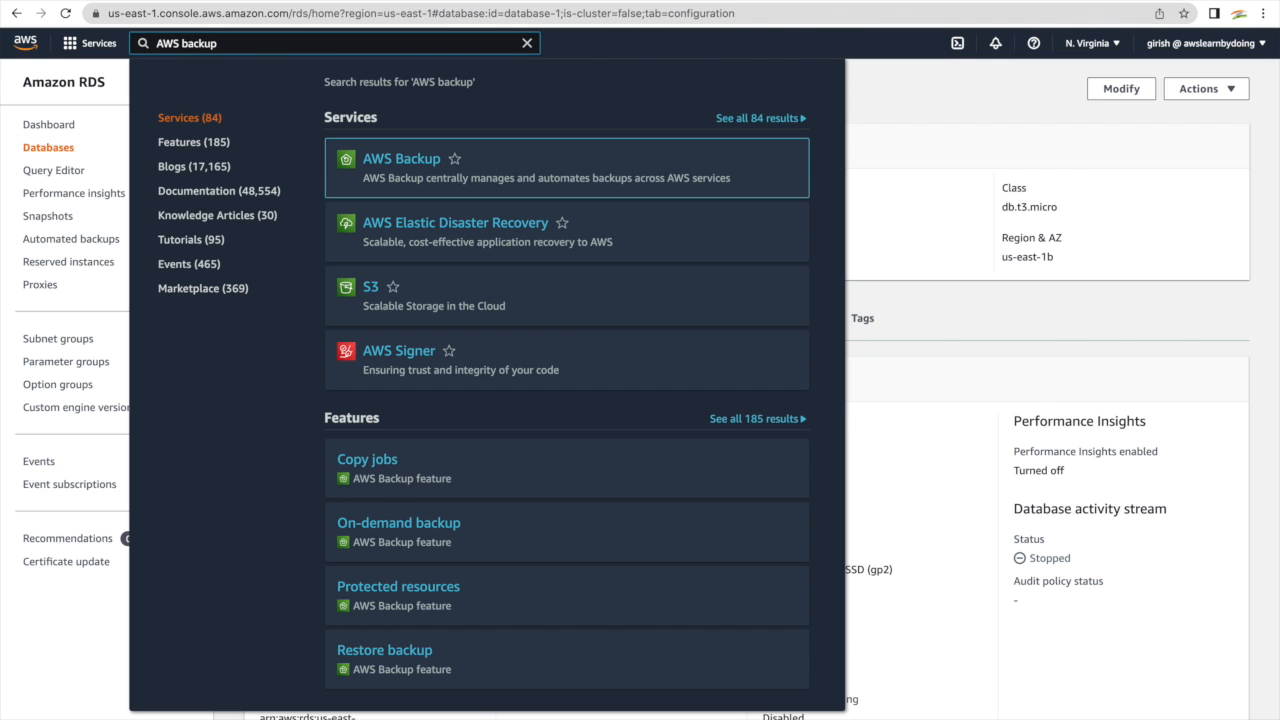
mouse_move(382, 162)
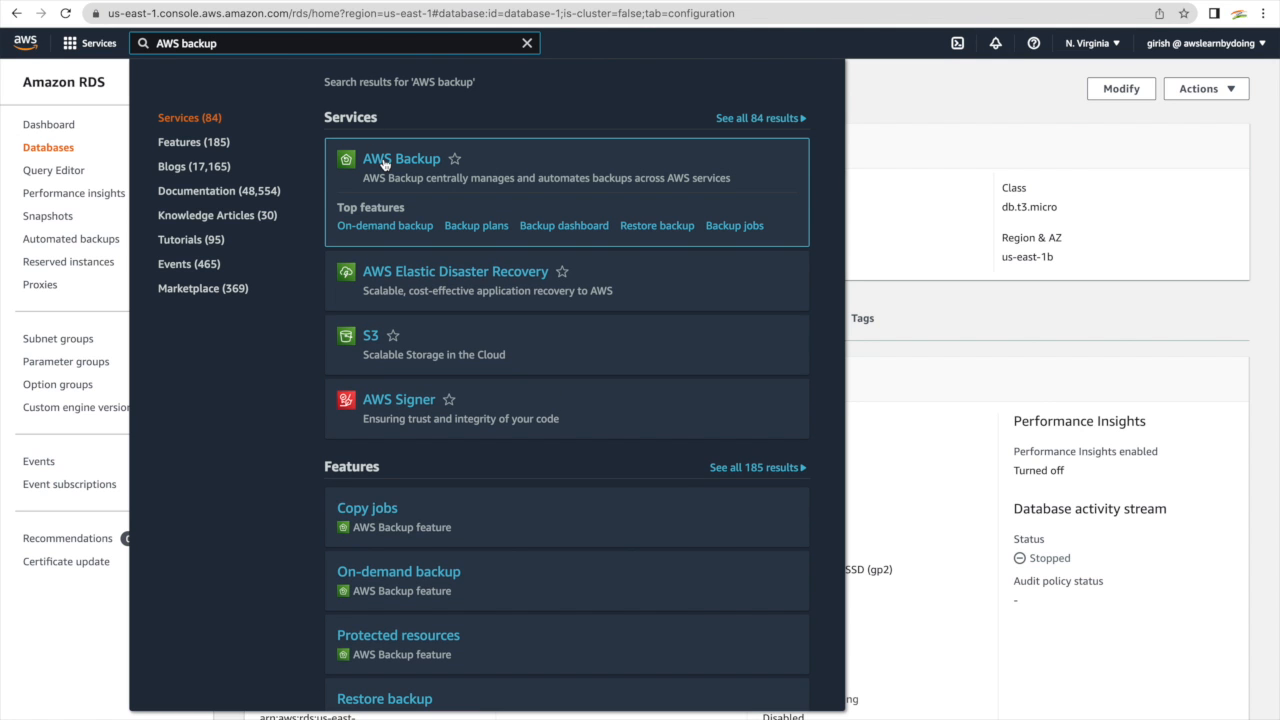
right_click(383, 162)
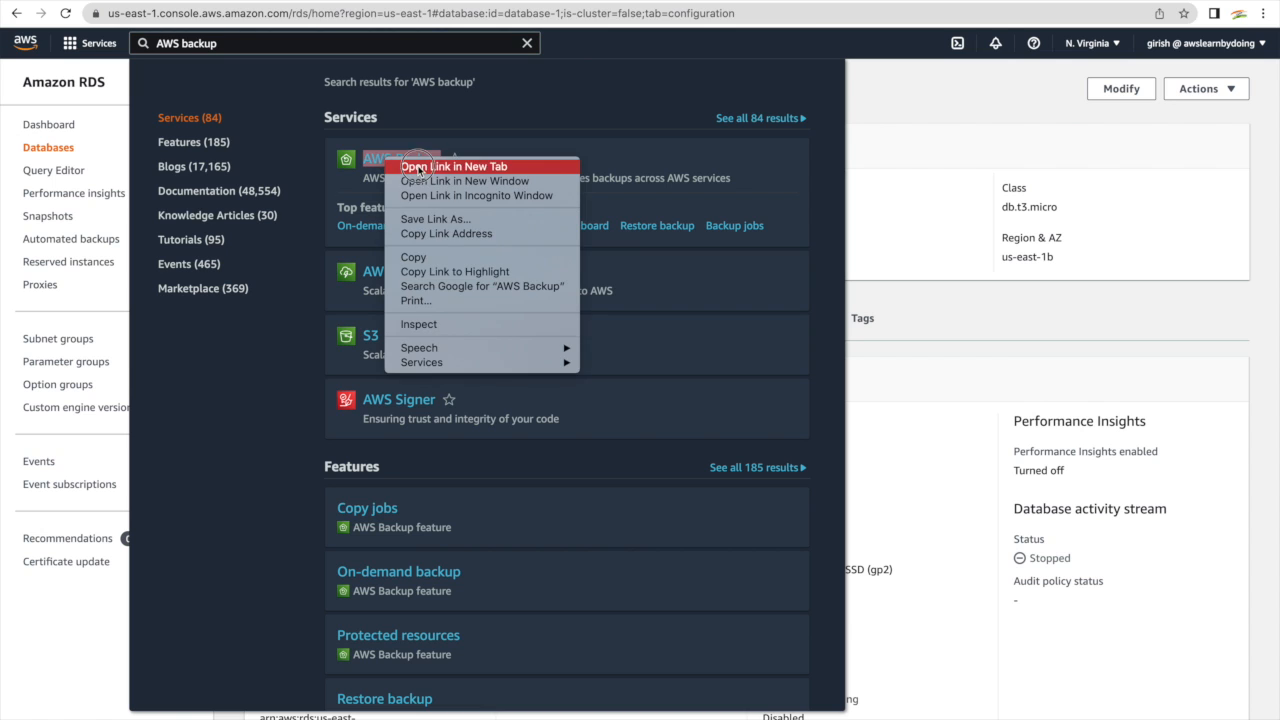
left_click(416, 167)
key("ctrl+Tab")
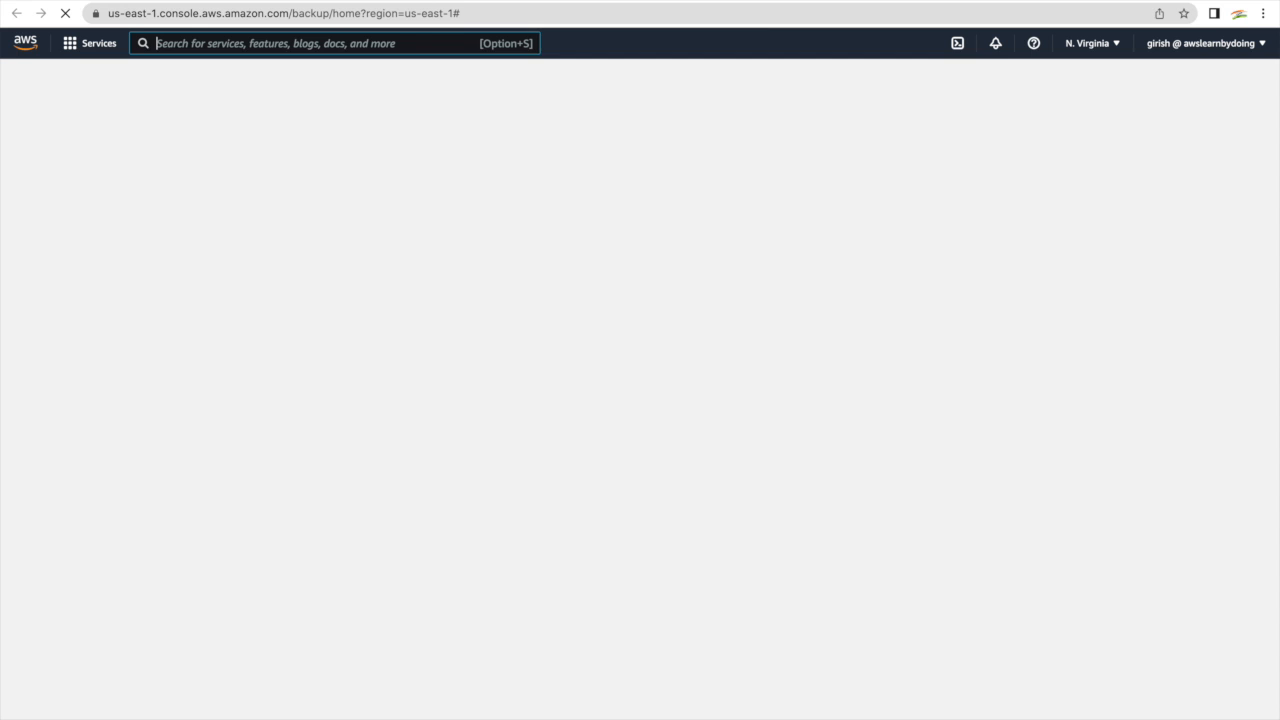
left_click(38, 158)
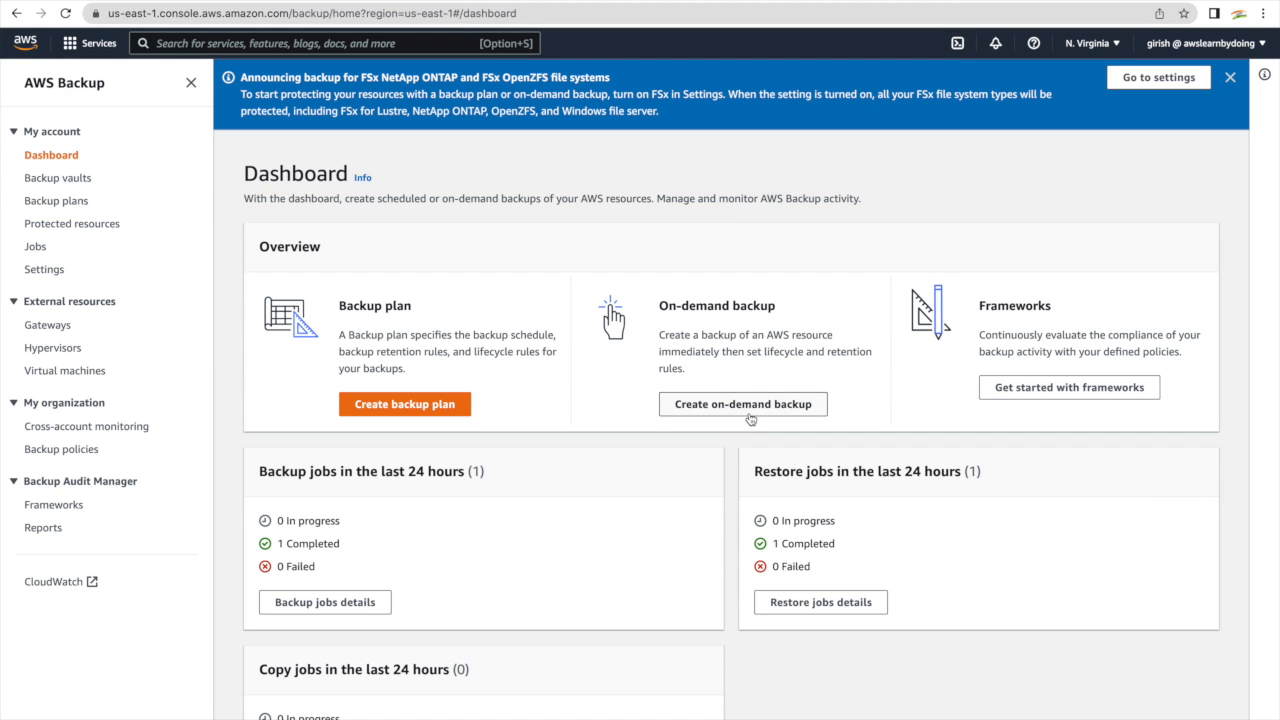
Start an on-demand backup with resource type RDS and database-1 as the database
left_click(741, 410)
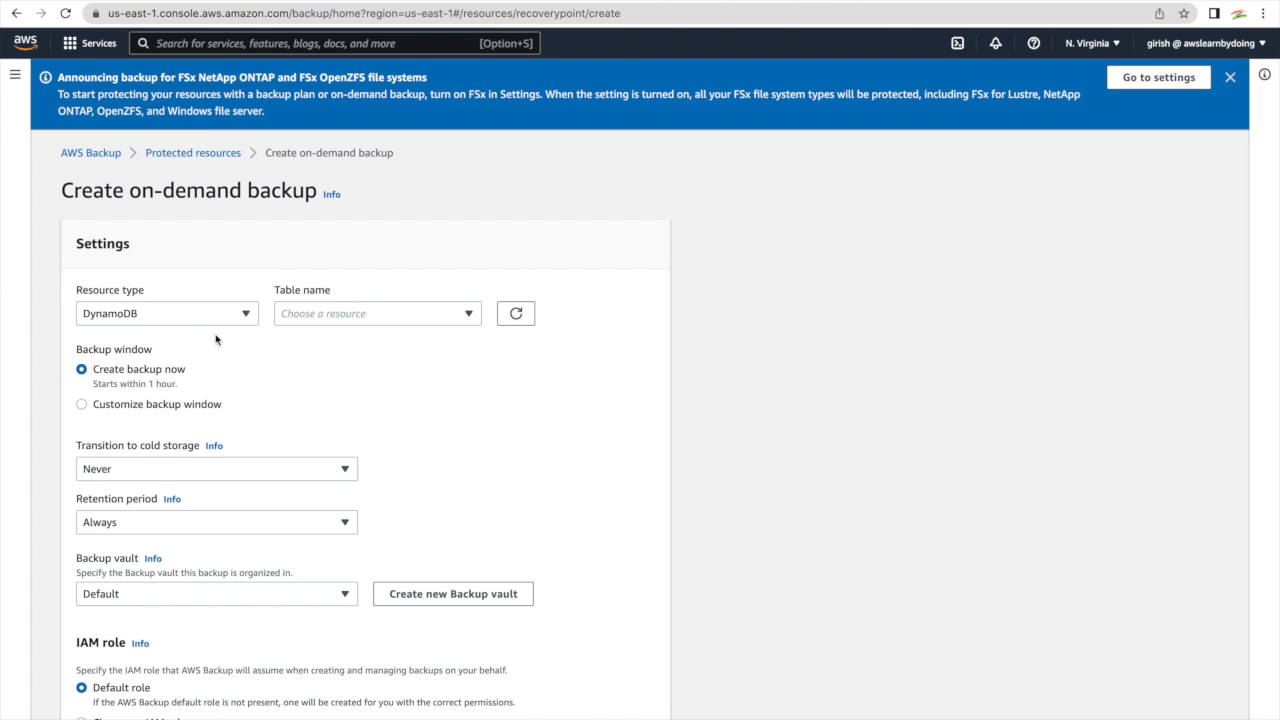
left_click(189, 318)
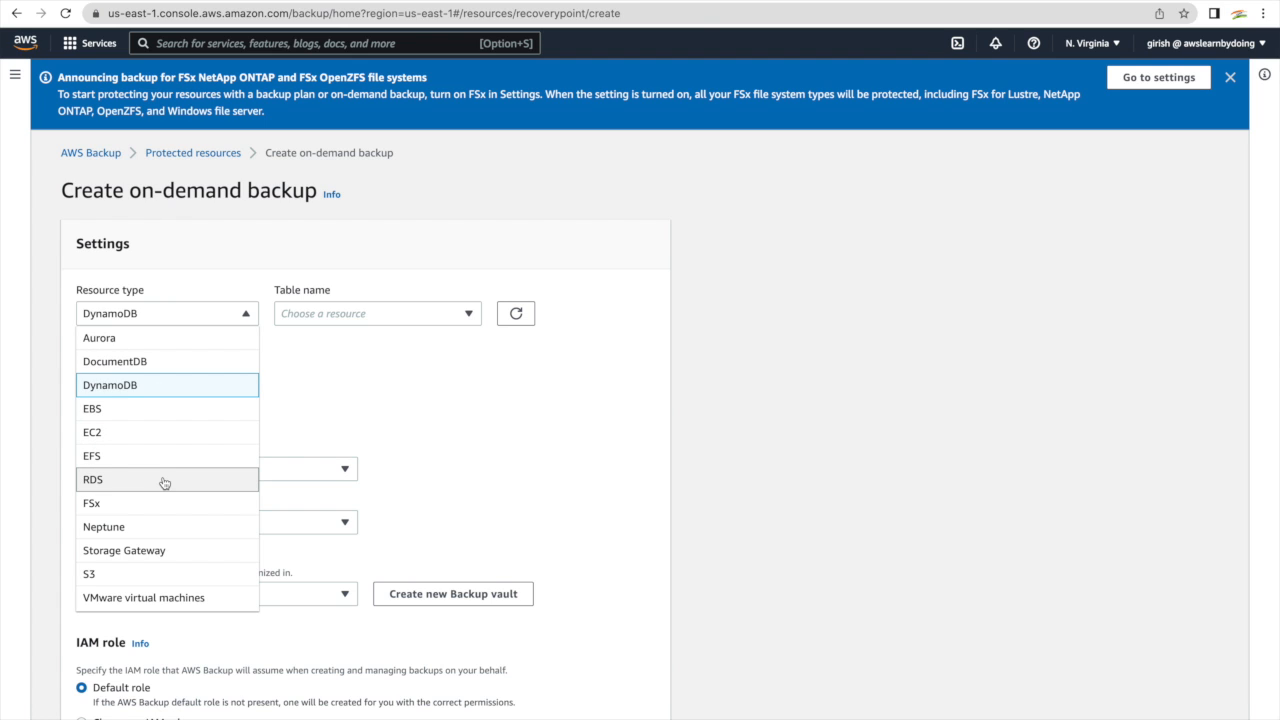
left_click(107, 482)
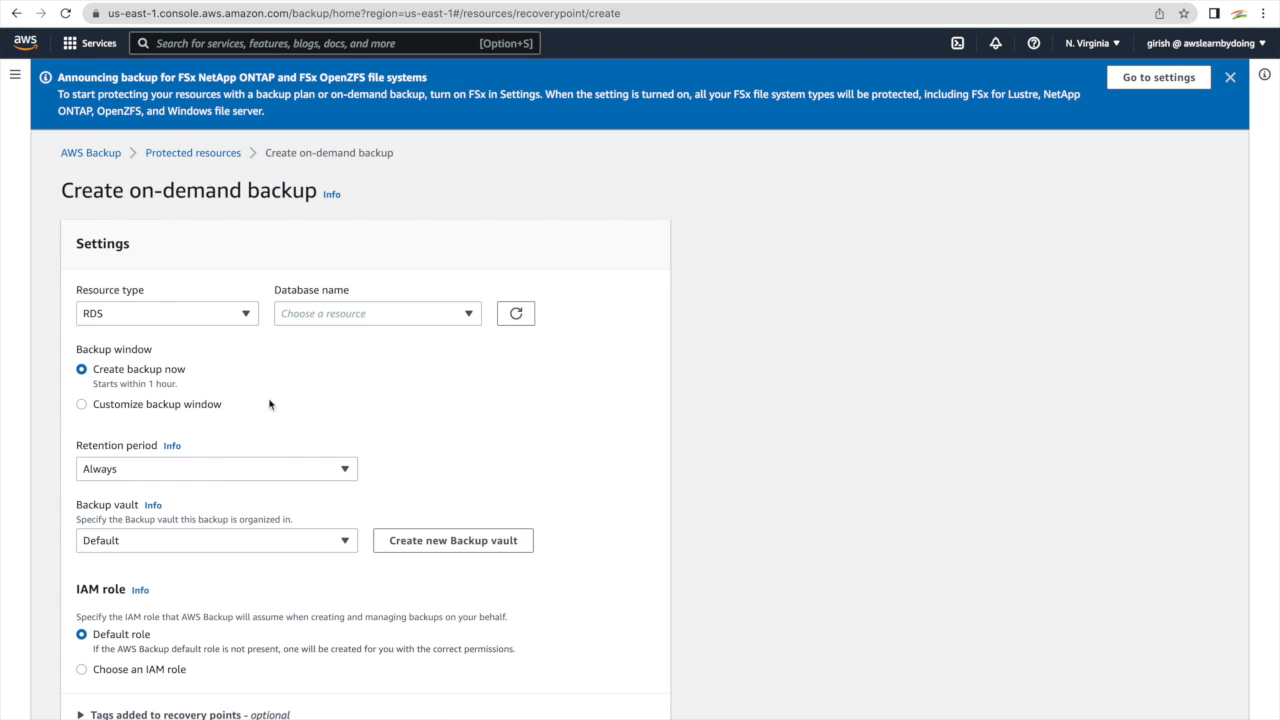
left_click(340, 319)
left_click(326, 362)
Create the on-demand backup with immediate start, Always retention, Default vault, default role and no tags, and refresh the backup jobs list
scroll(299, 427, "down", 2)
scroll(299, 427, "down", 3)
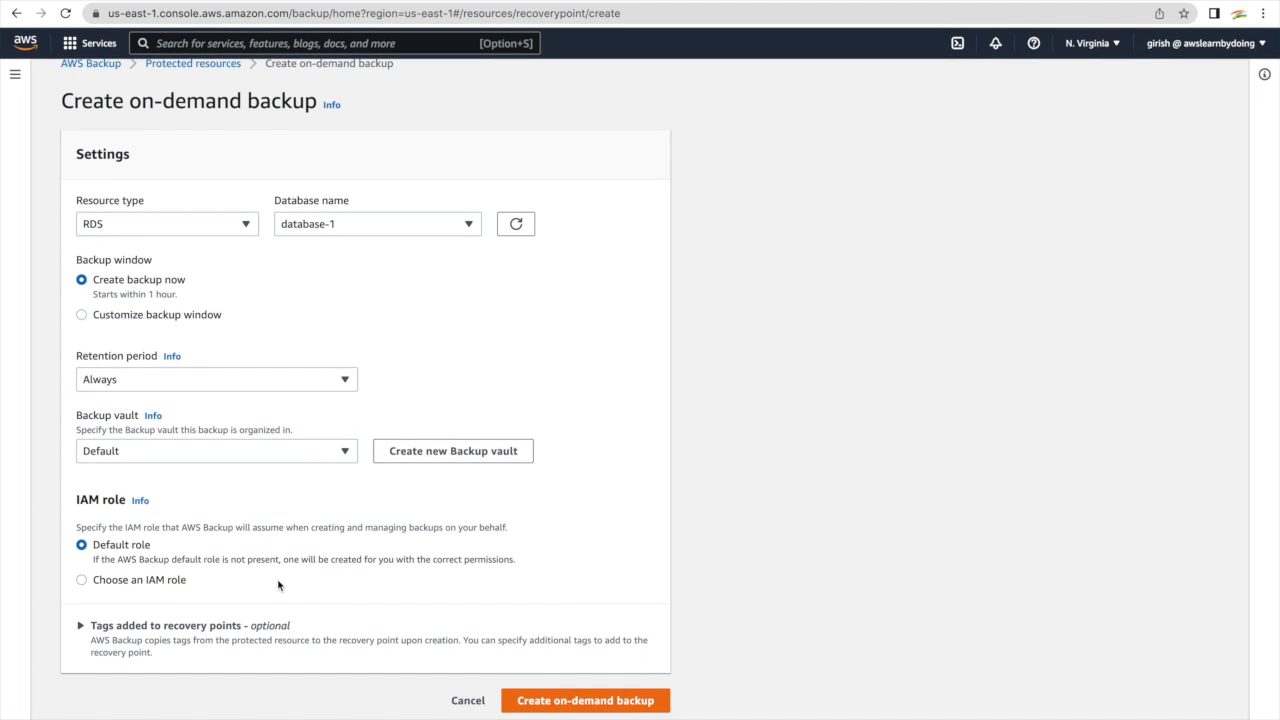
left_click(82, 625)
scroll(437, 587, "down", 2)
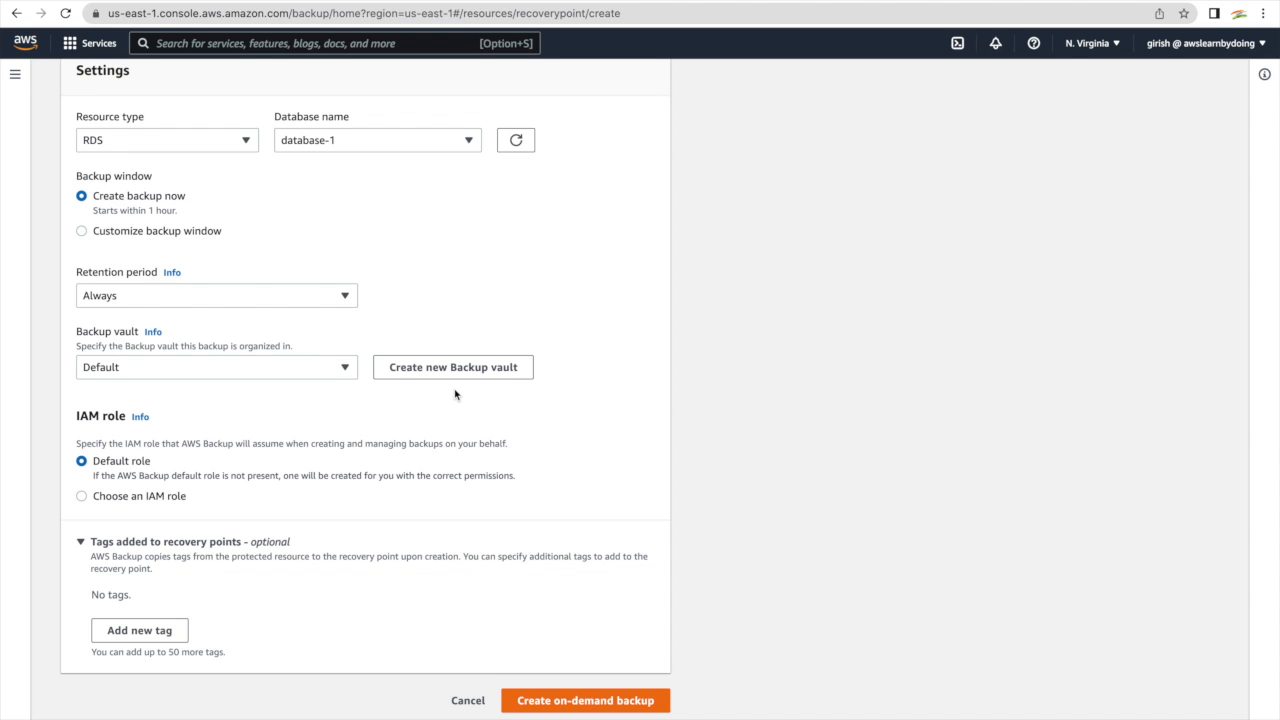
left_click(591, 704)
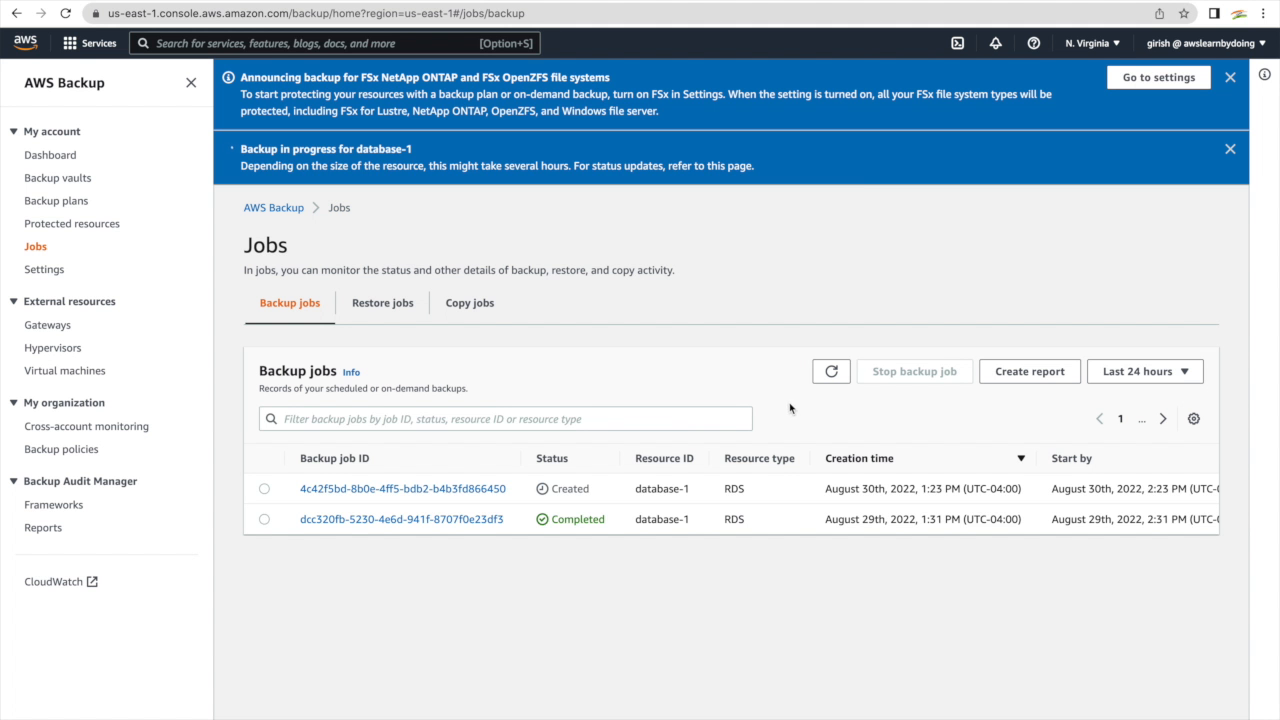
left_click(831, 371)
left_click(831, 371)
Start creating a backup plan with the "Build a new plan" option and bring up its backup rule configuration
left_click(84, 205)
left_click(725, 380)
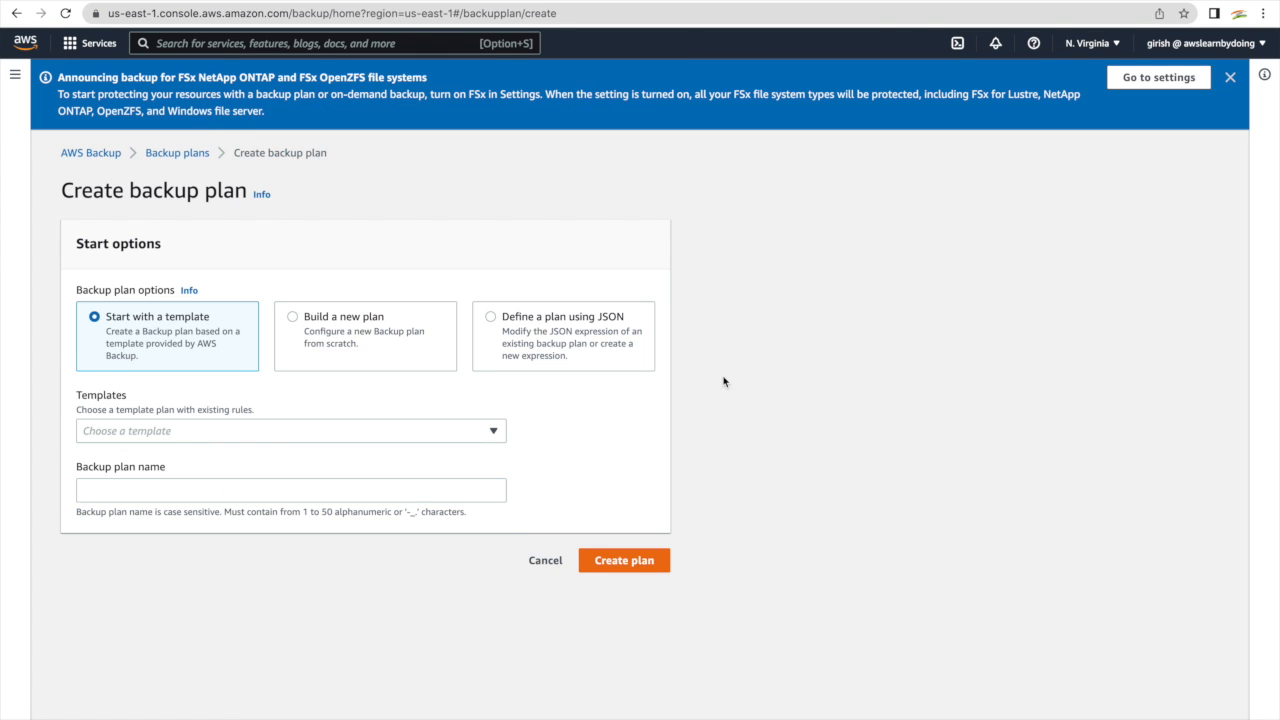
left_click(294, 317)
scroll(538, 482, "down", 2)
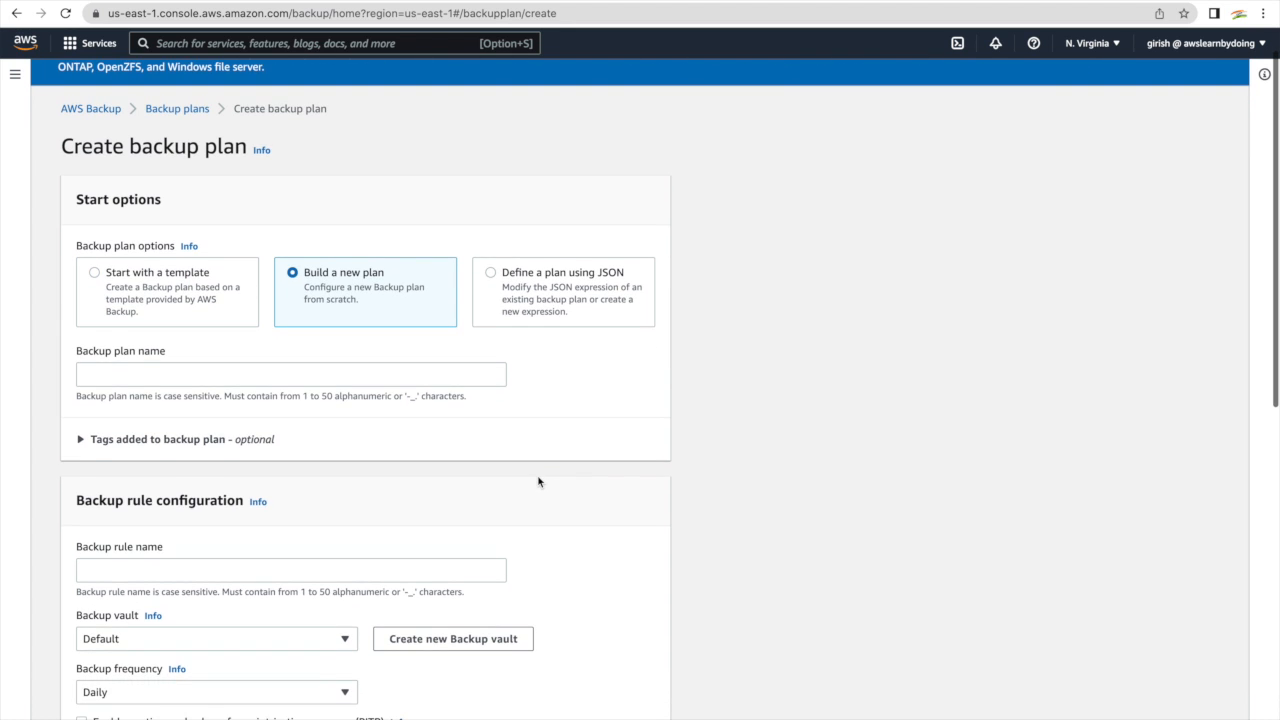
scroll(538, 482, "down", 1)
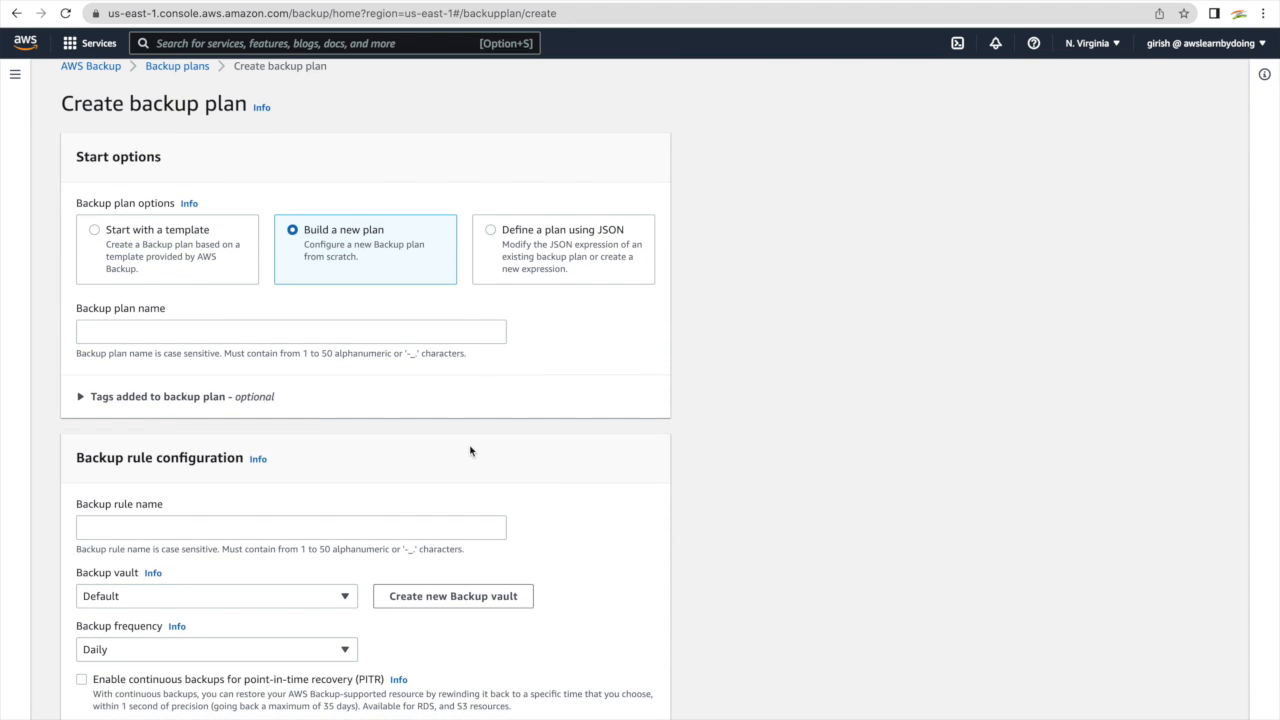
Review the backup frequency choices in the new plan's backup rule configuration without changing the selection
scroll(470, 451, "down", 1)
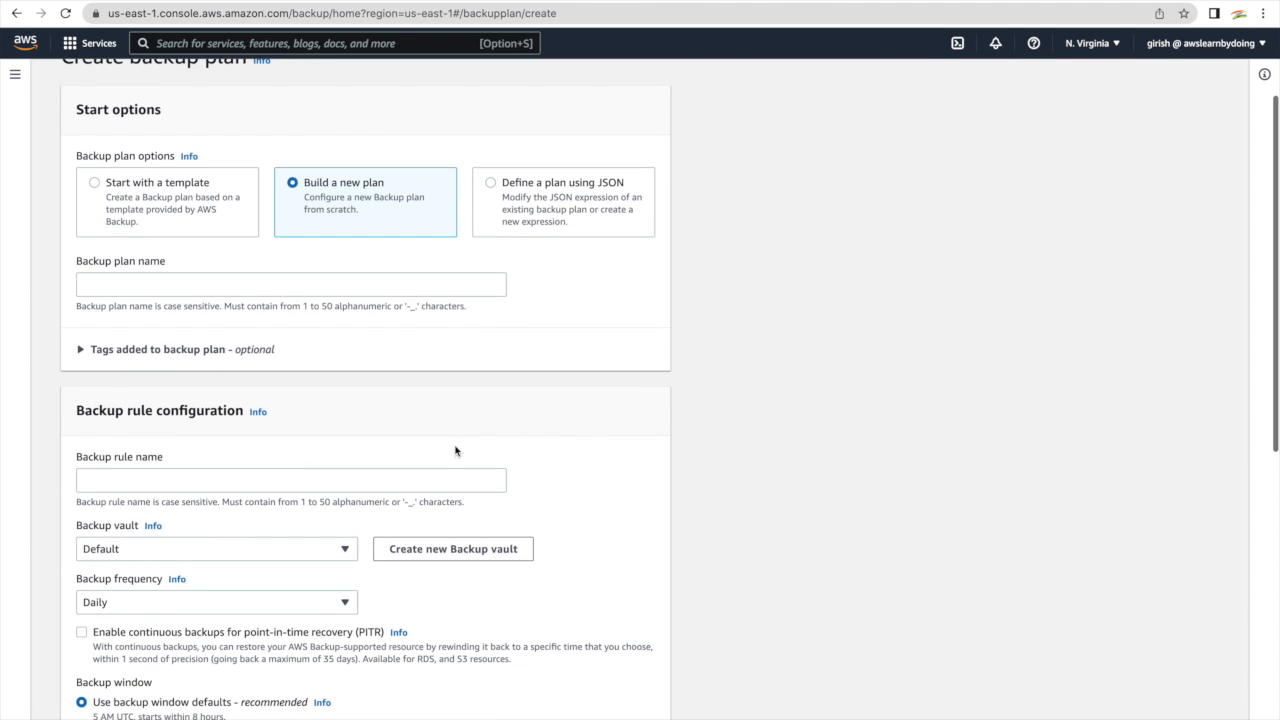
scroll(457, 474, "down", 1)
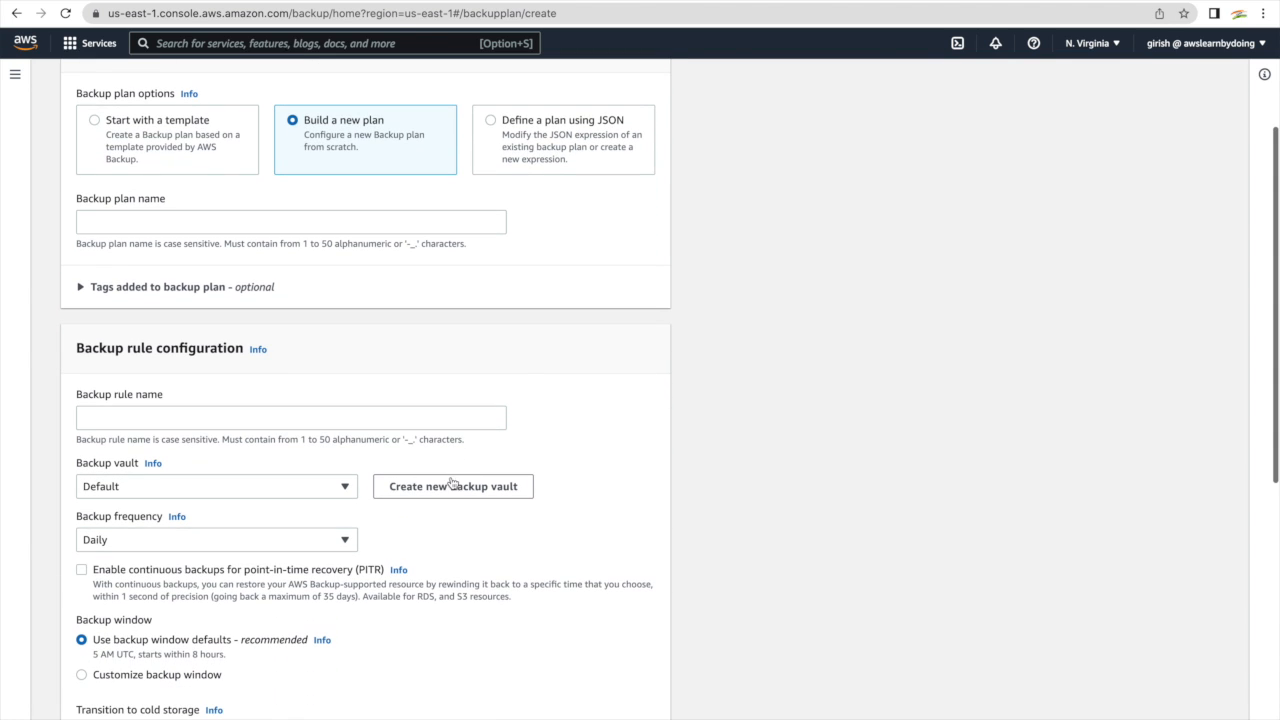
scroll(470, 541, "down", 1)
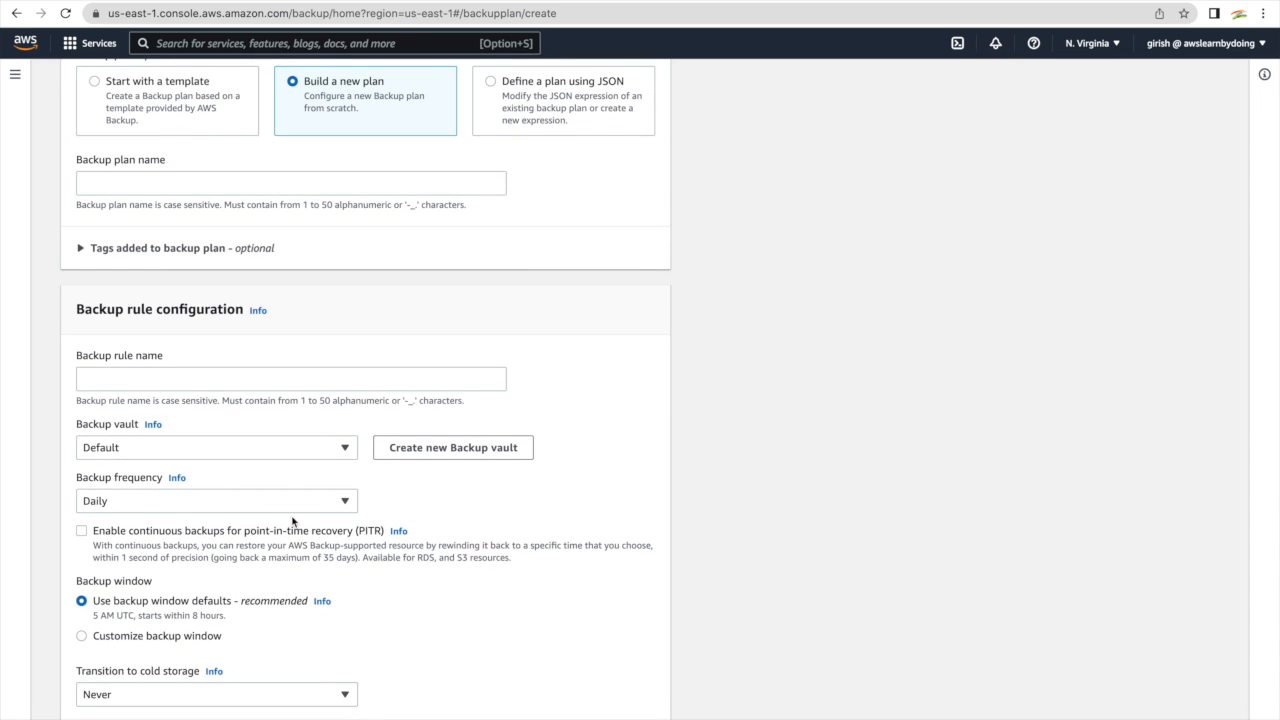
left_click(289, 514)
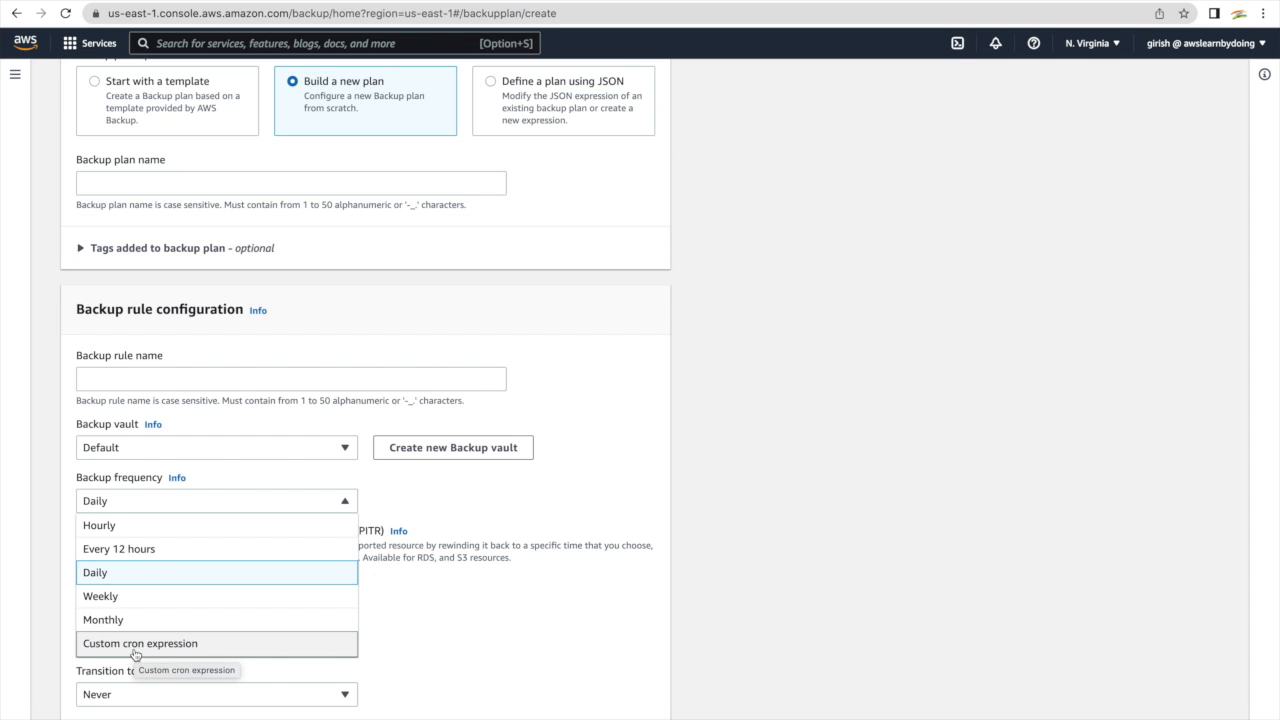
left_click(447, 482)
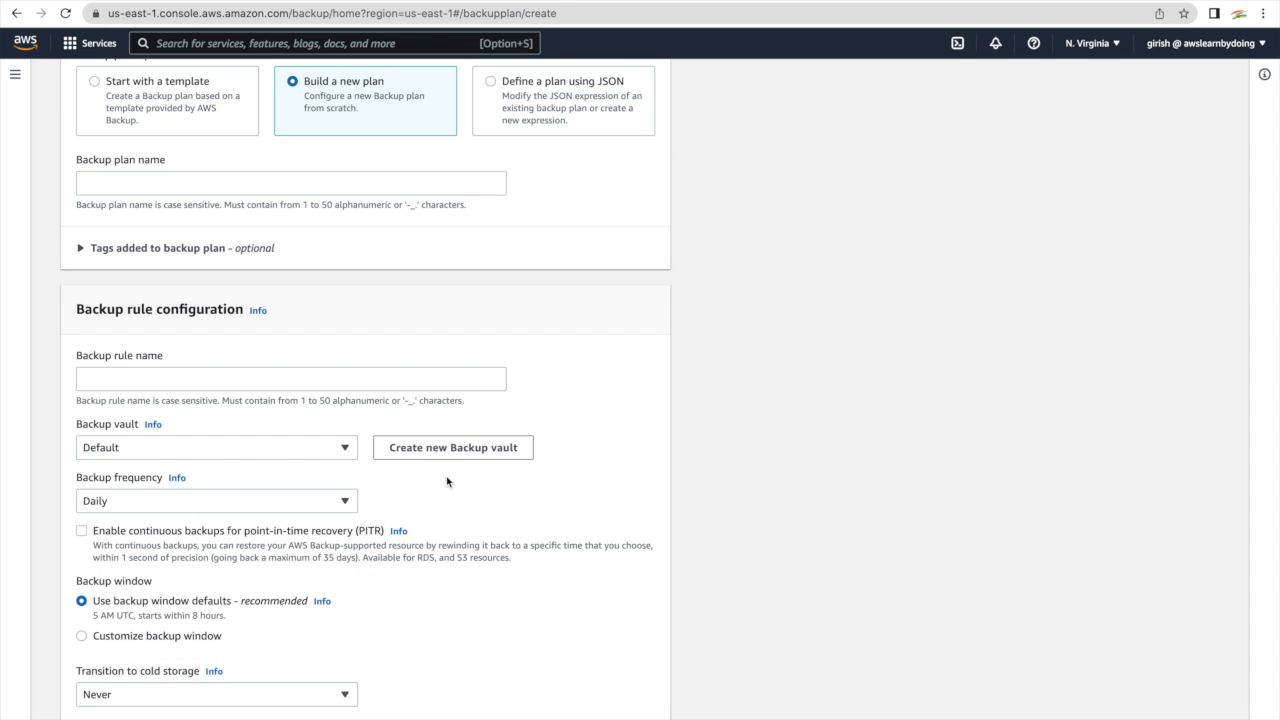
Try the continuous backups for point-in-time recovery (PITR) option in the backup rule and switch it back off
scroll(447, 482, "down", 2)
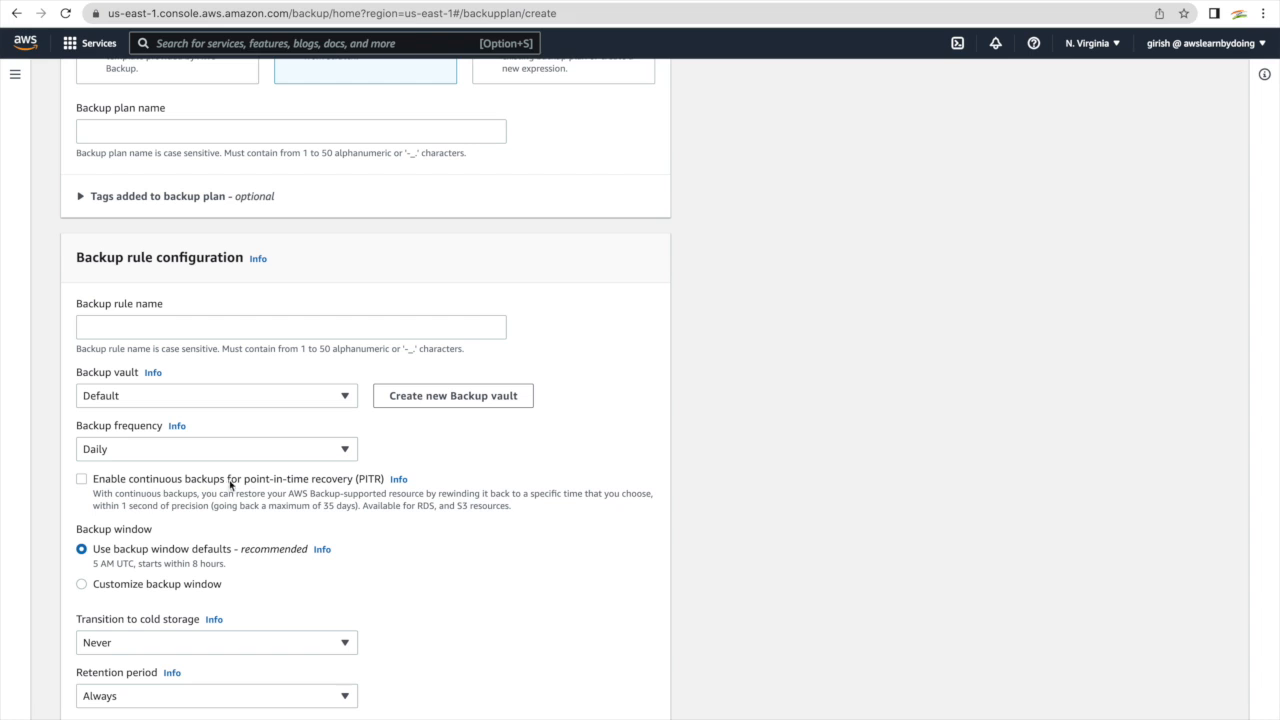
left_click(104, 484)
left_click_drag(104, 484, 352, 485)
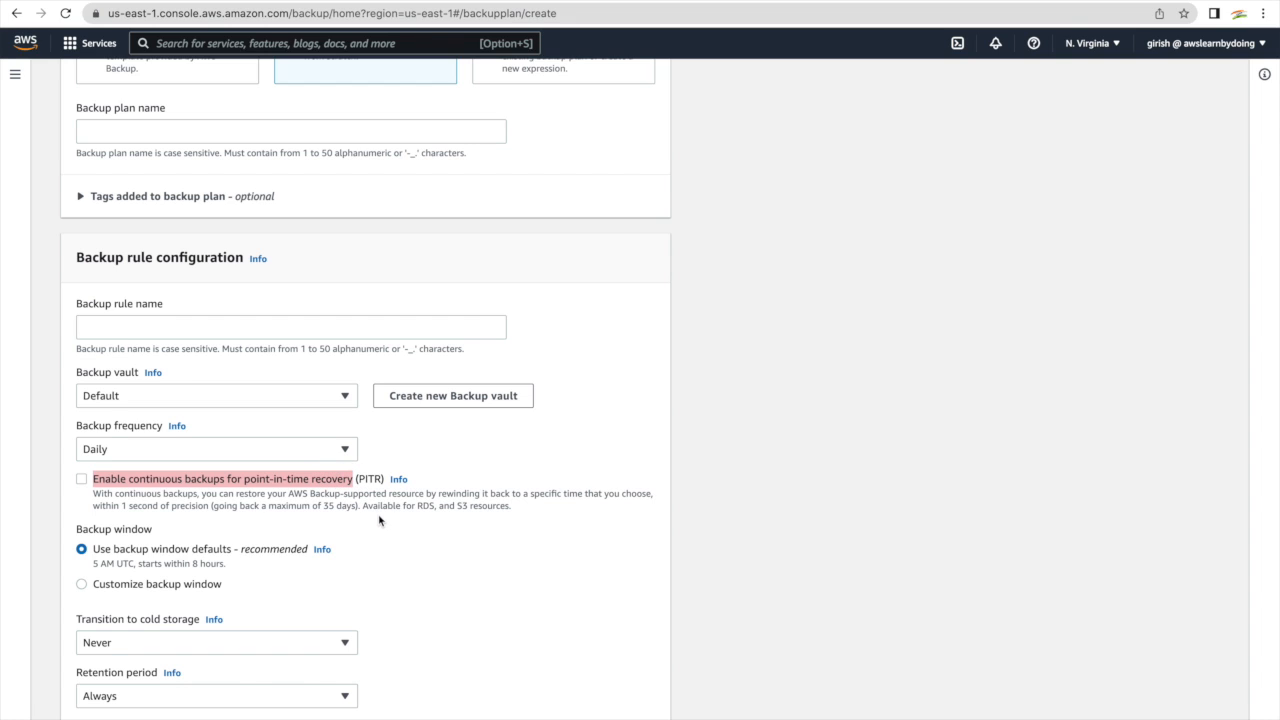
left_click(379, 522)
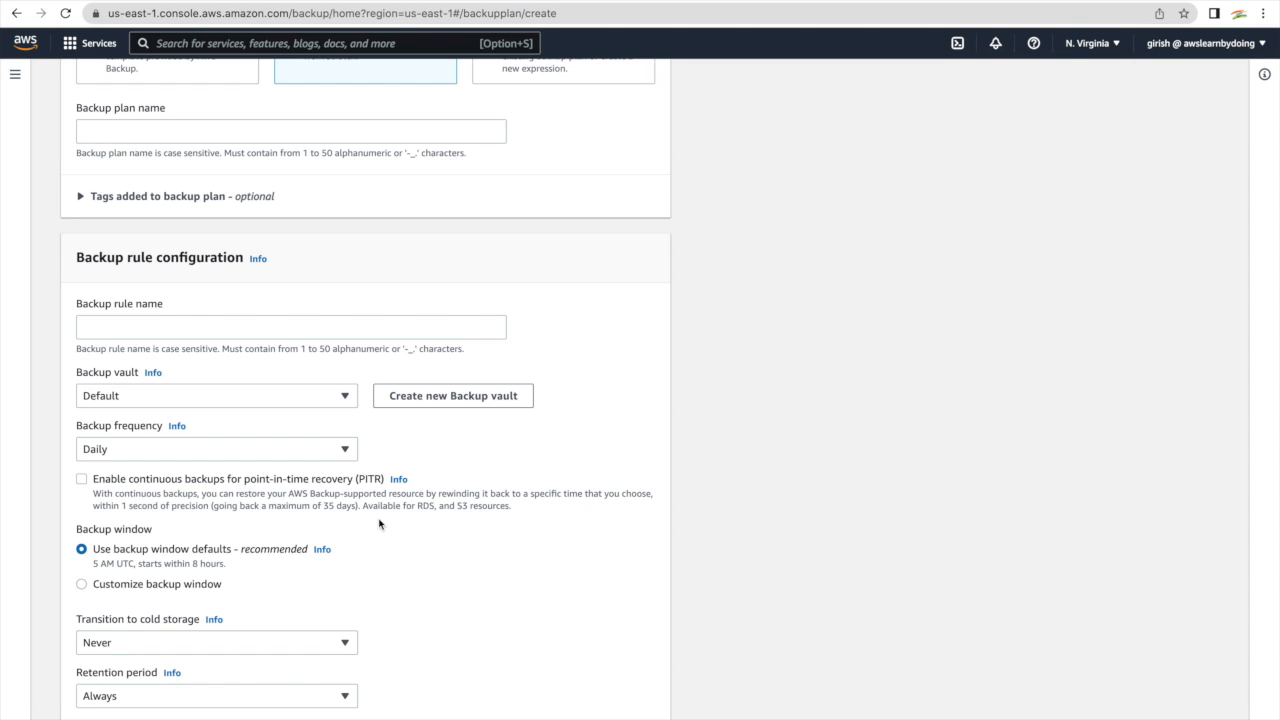
left_click(82, 480)
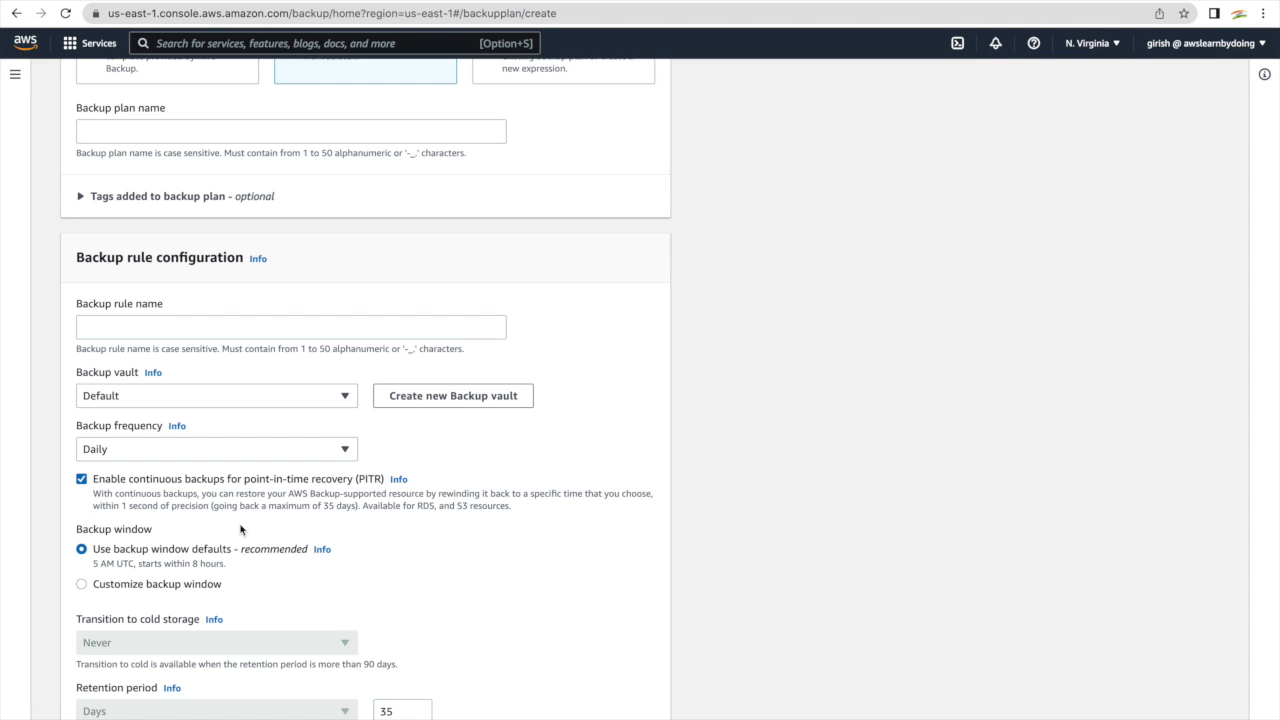
left_click(82, 479)
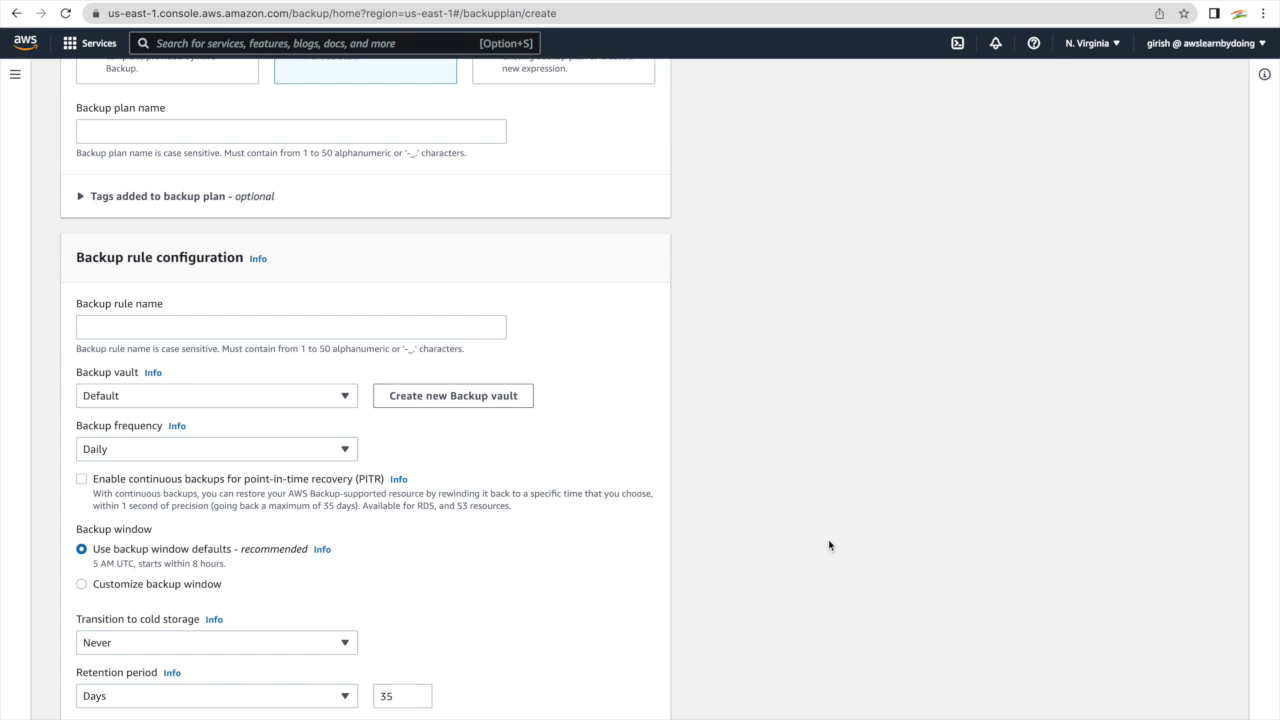
scroll(829, 545, "down", 1)
left_click(95, 448)
left_click_drag(95, 448, 385, 449)
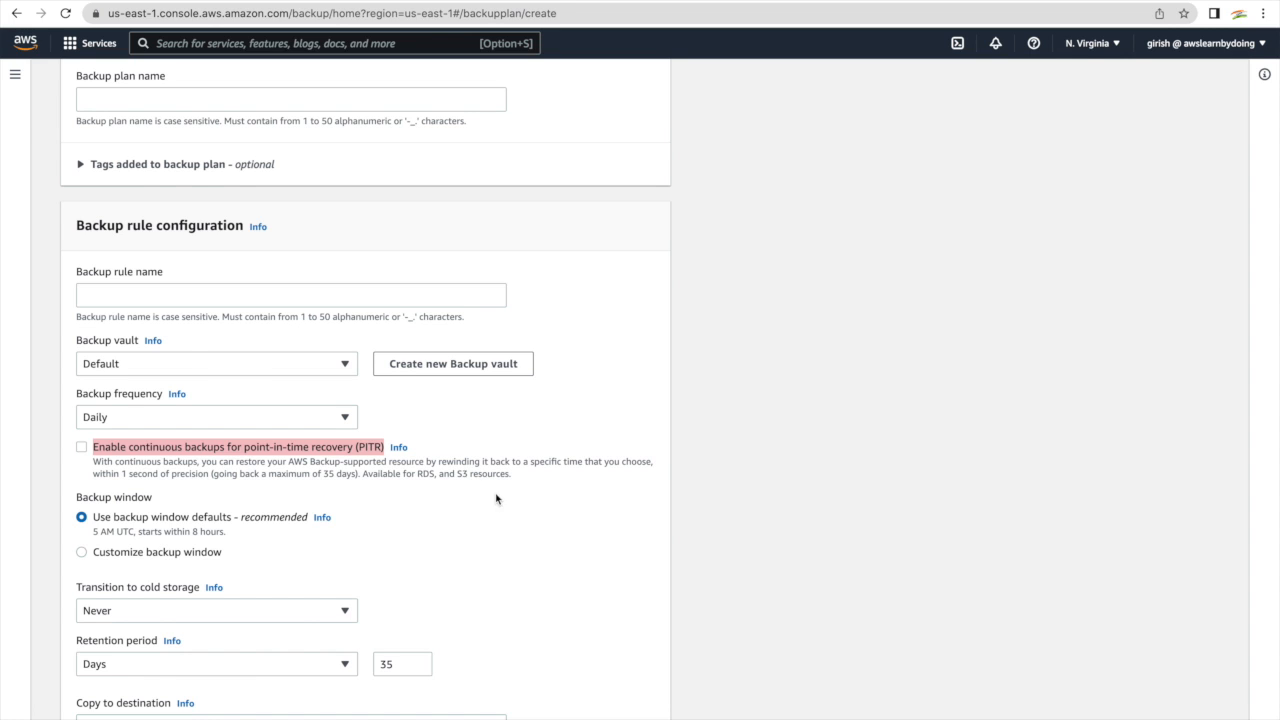
Leave the backup plan form and refresh the backup jobs list to check the database-1 backup
scroll(480, 491, "up", 5)
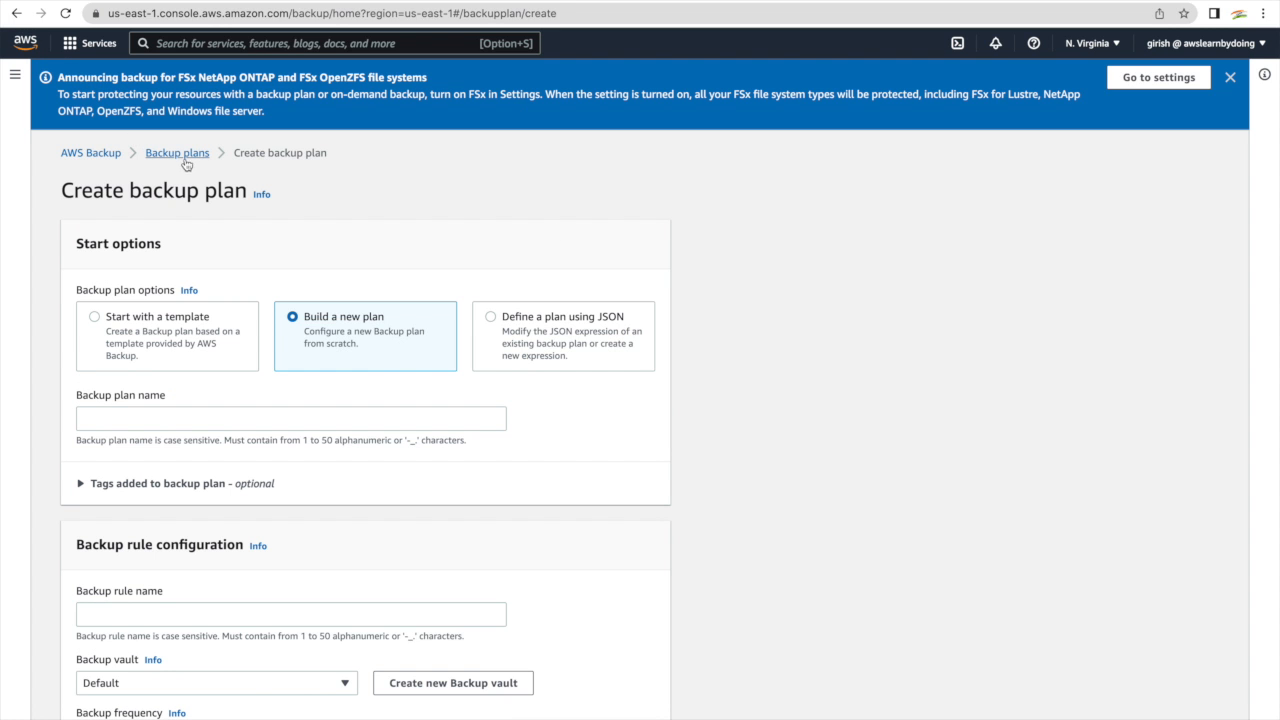
left_click(105, 155)
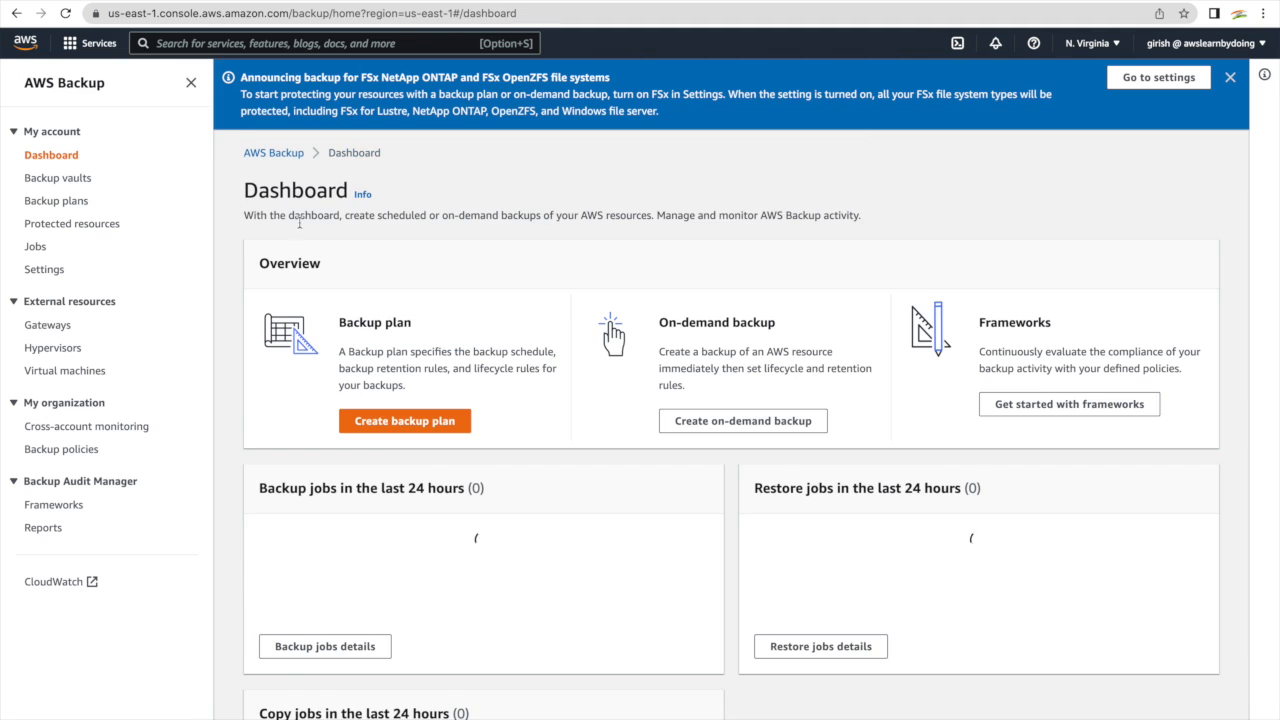
scroll(522, 553, "down", 1)
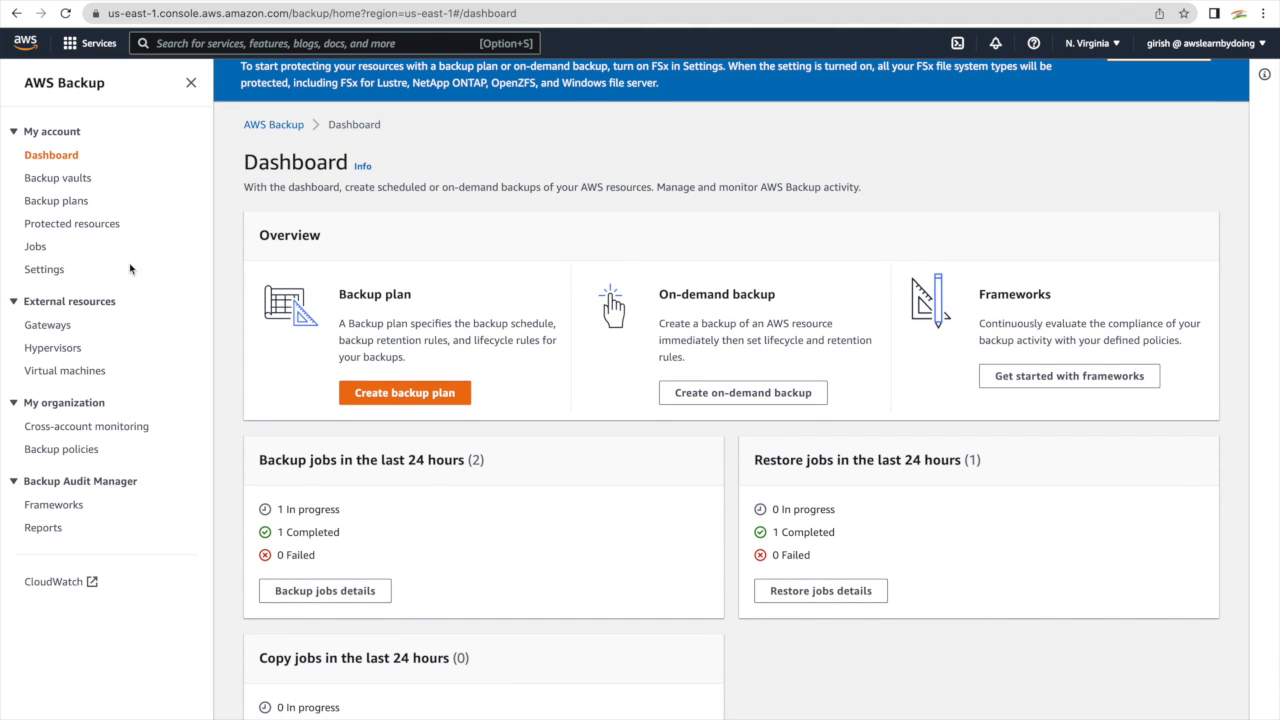
left_click(36, 247)
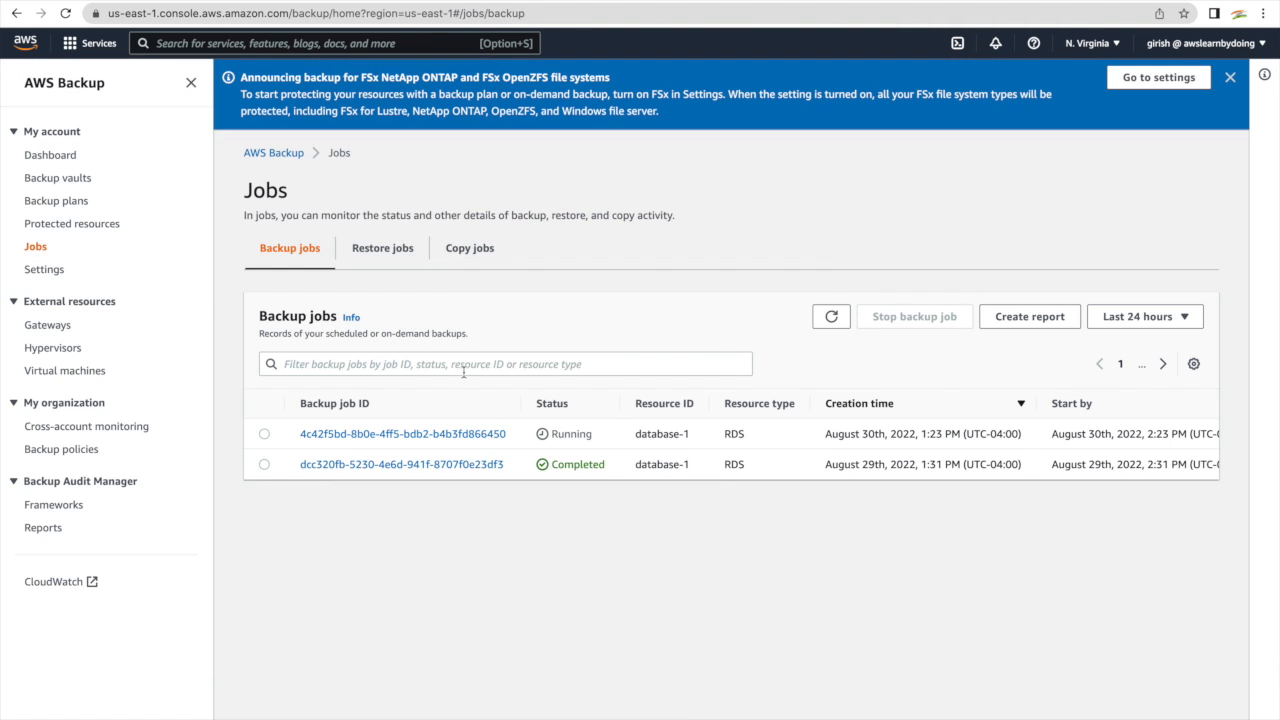
left_click(831, 320)
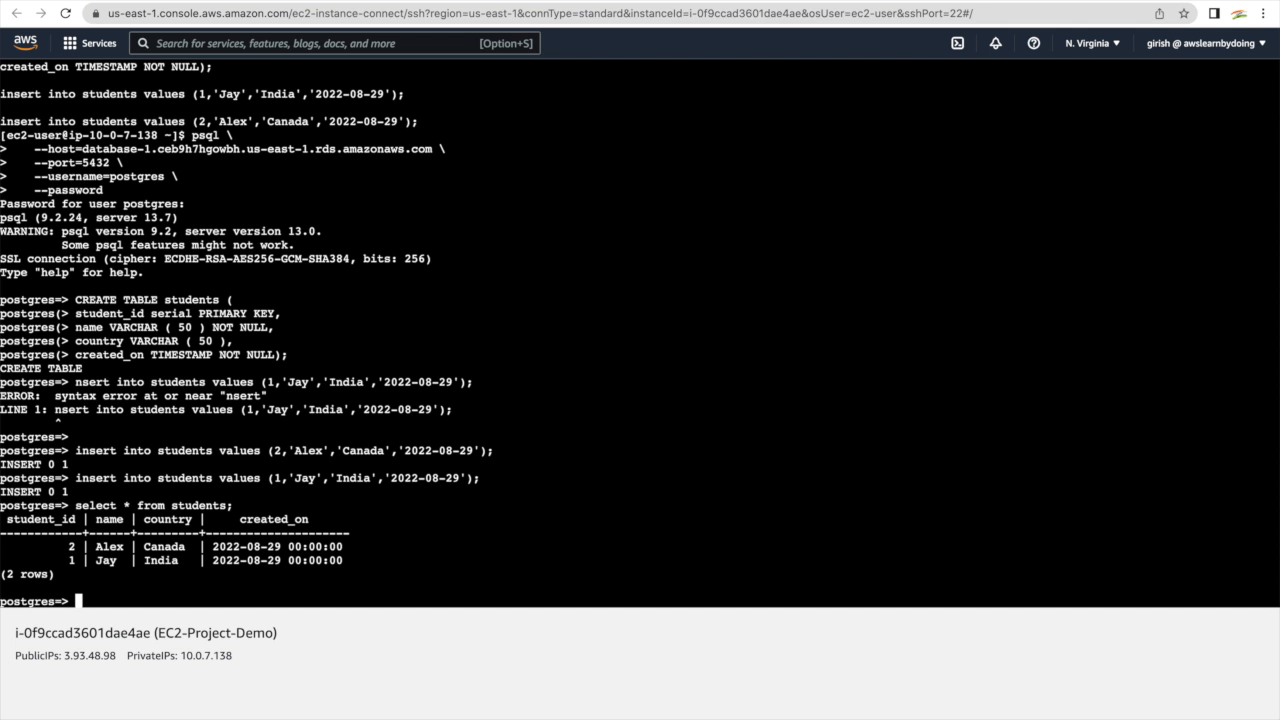
In the EC2 terminal's psql session, drop the students table and rerun "select * from students;"
key("Return")
key("Return")
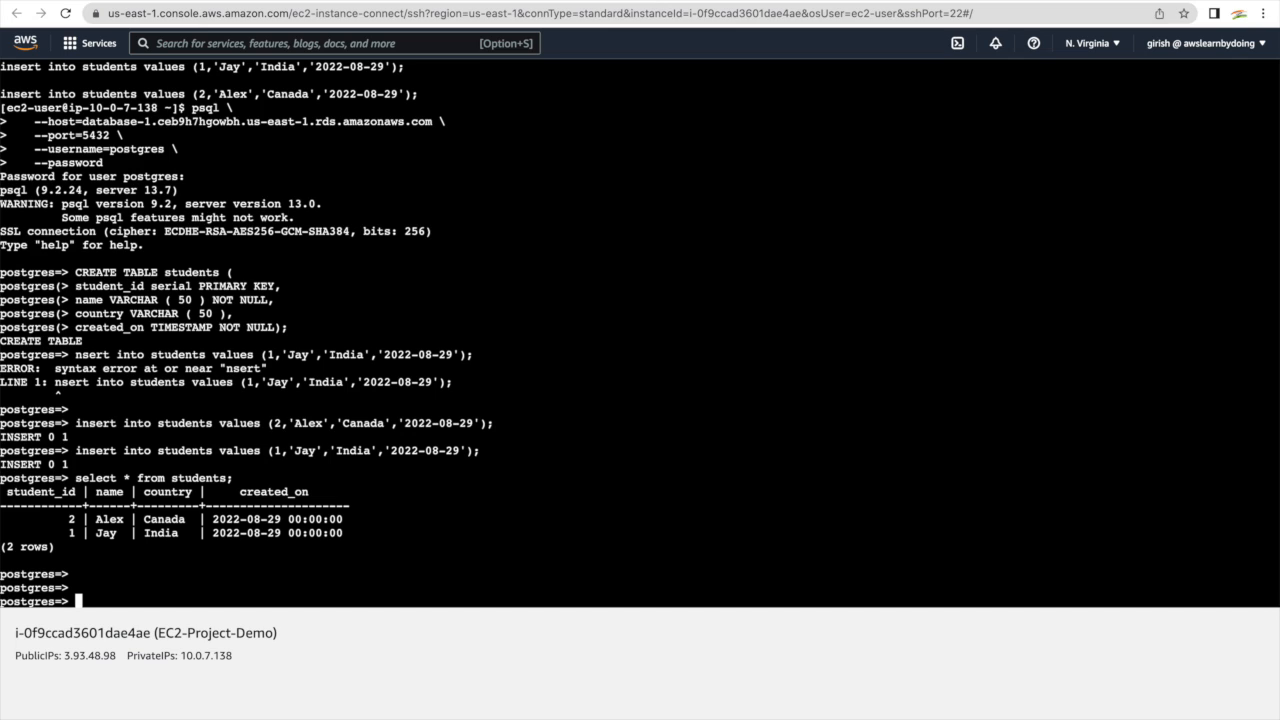
type("drop table")
type("students")
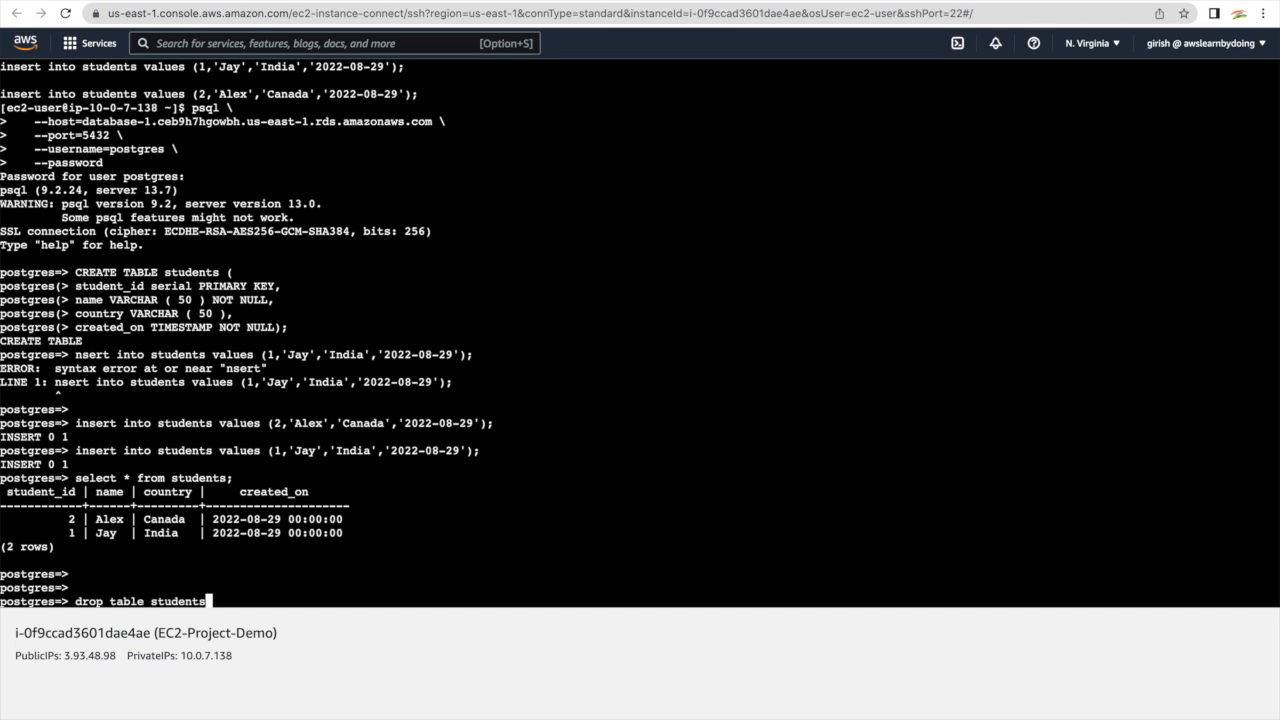
type(";")
key("Return")
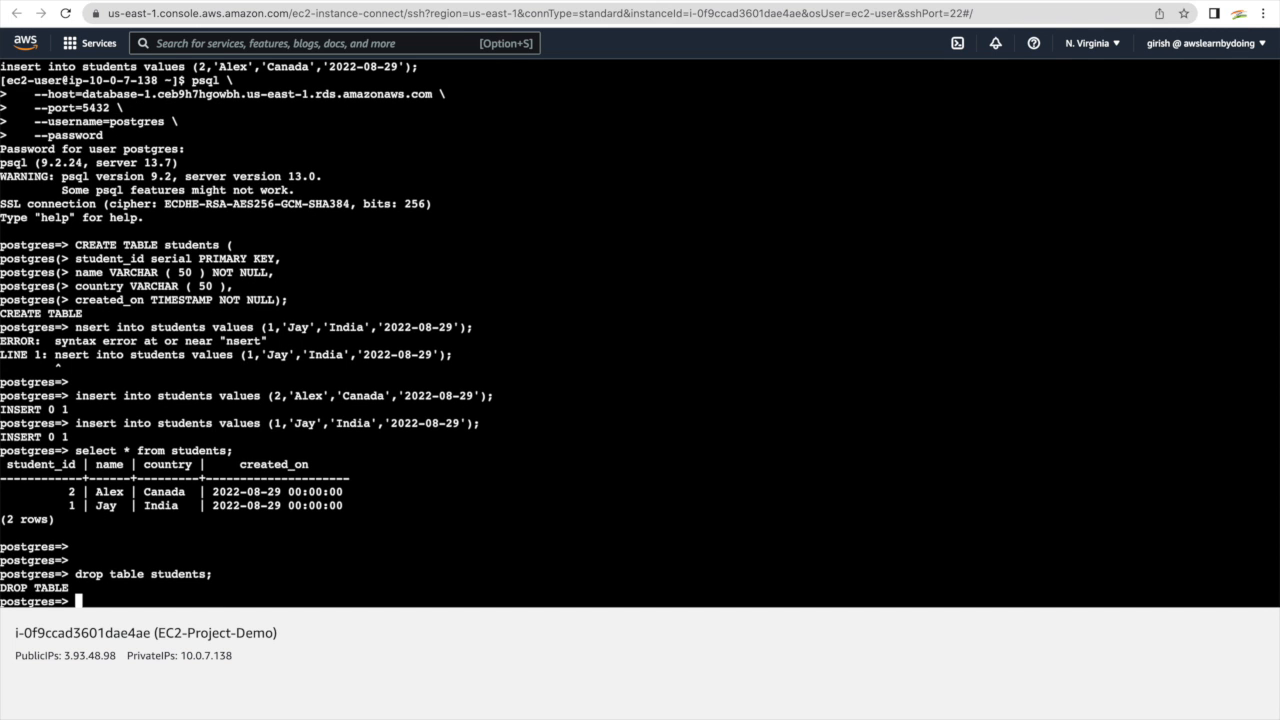
key("Up")
key("Up")
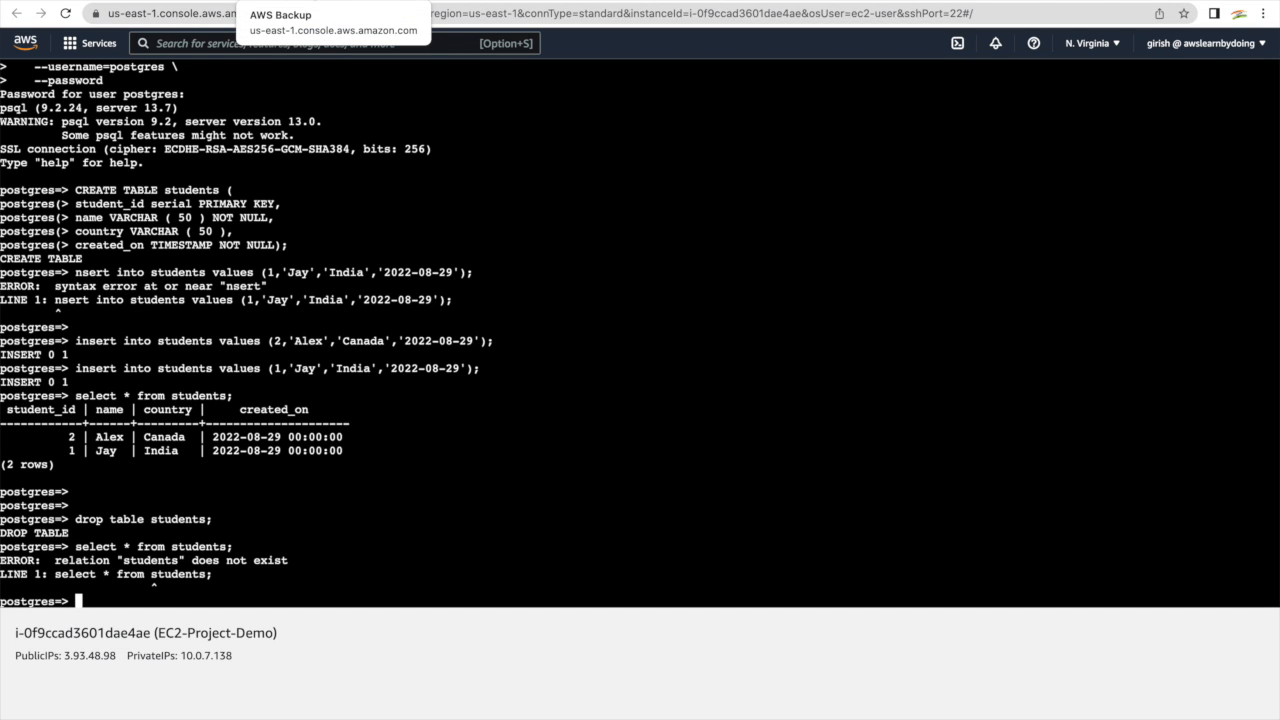
Switch back to AWS Backup and open the Default backup vault
left_click(255, 0)
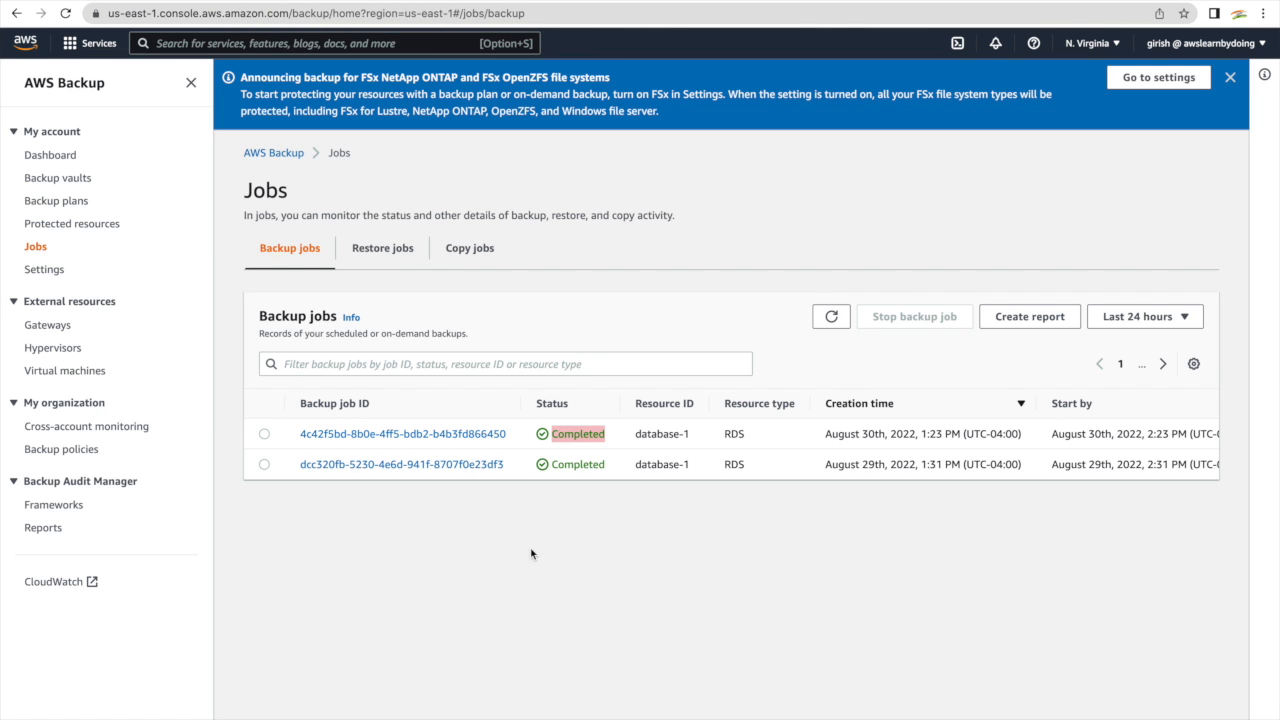
left_click(265, 437)
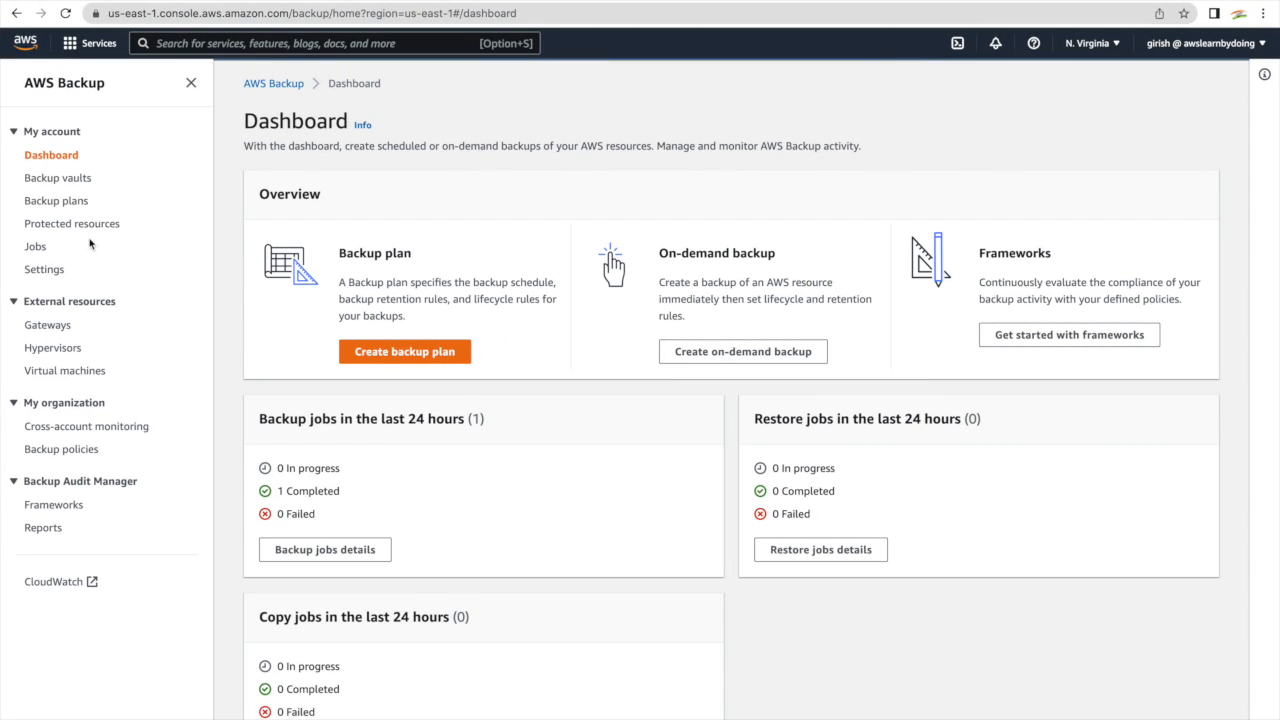
left_click(77, 183)
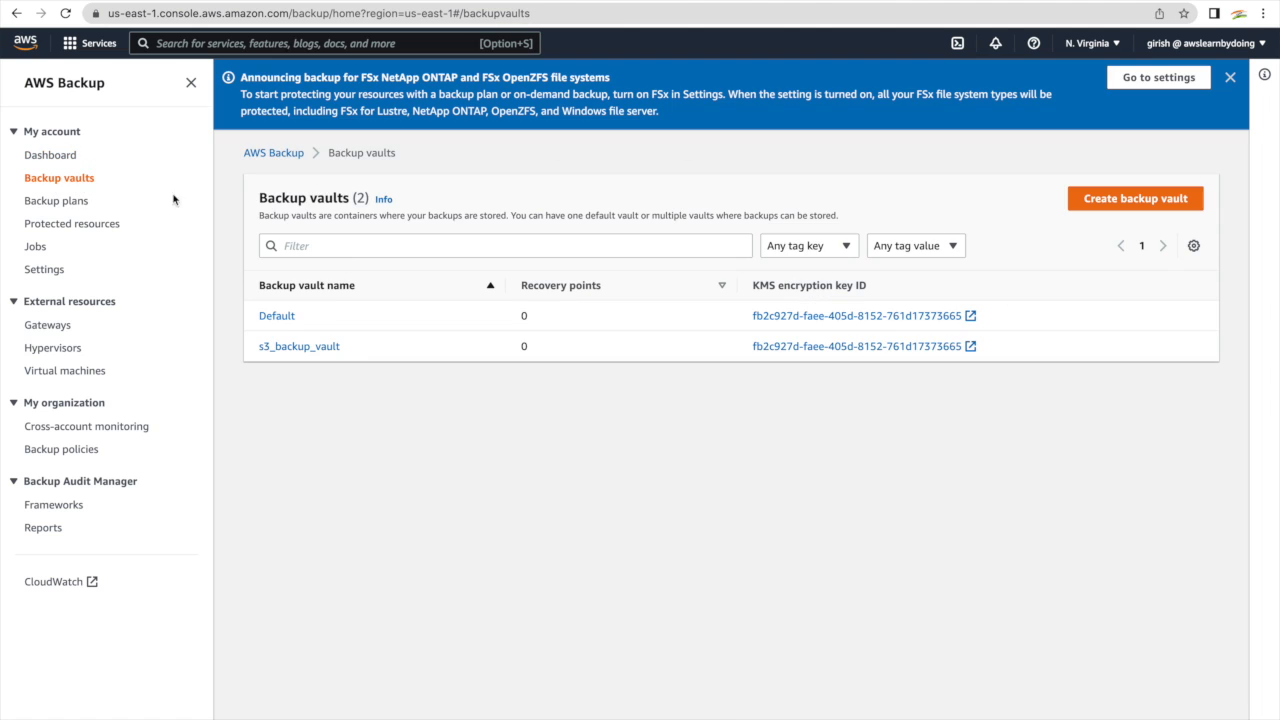
left_click(290, 315)
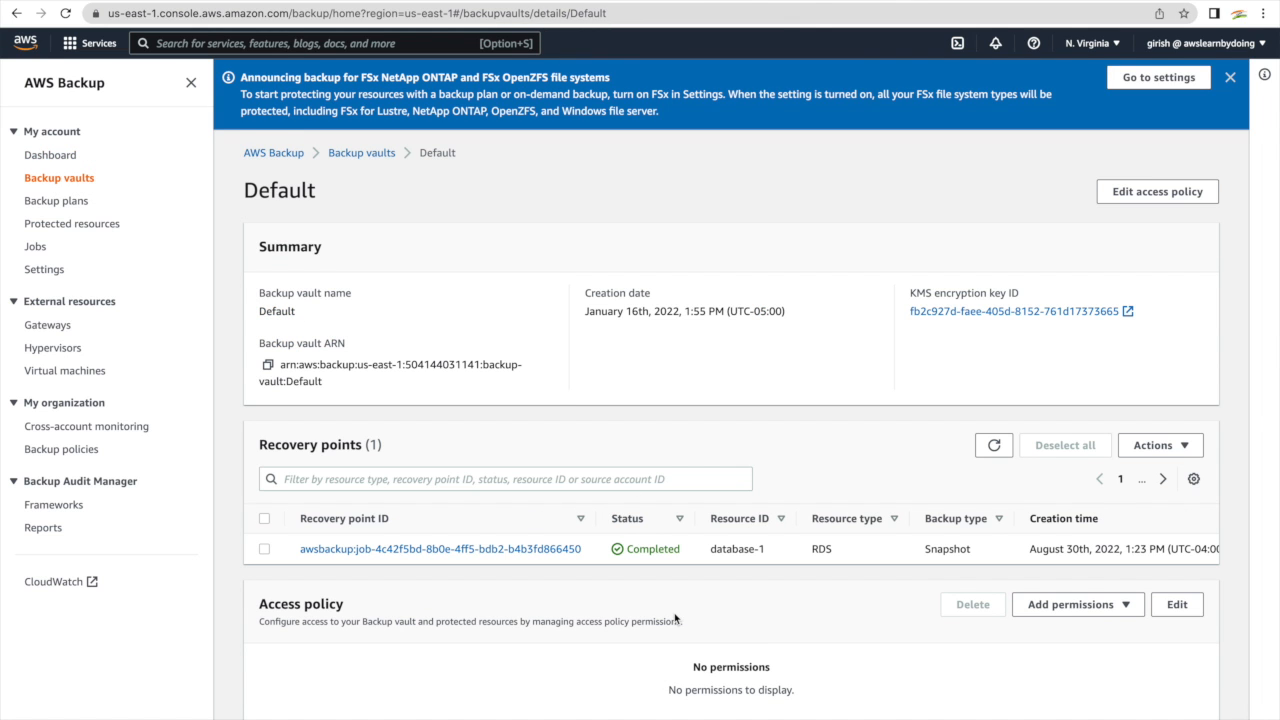
Start restoring the database-1 RDS recovery point from the Default vault
left_click(264, 550)
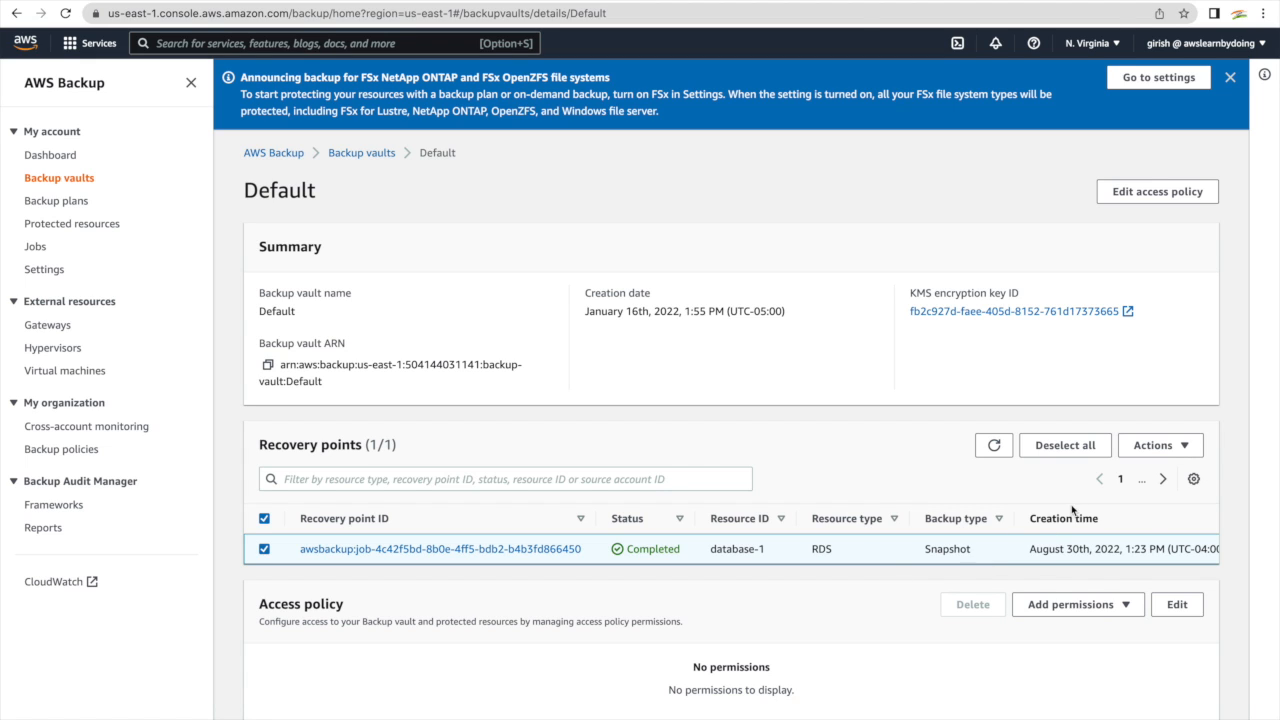
left_click(1150, 446)
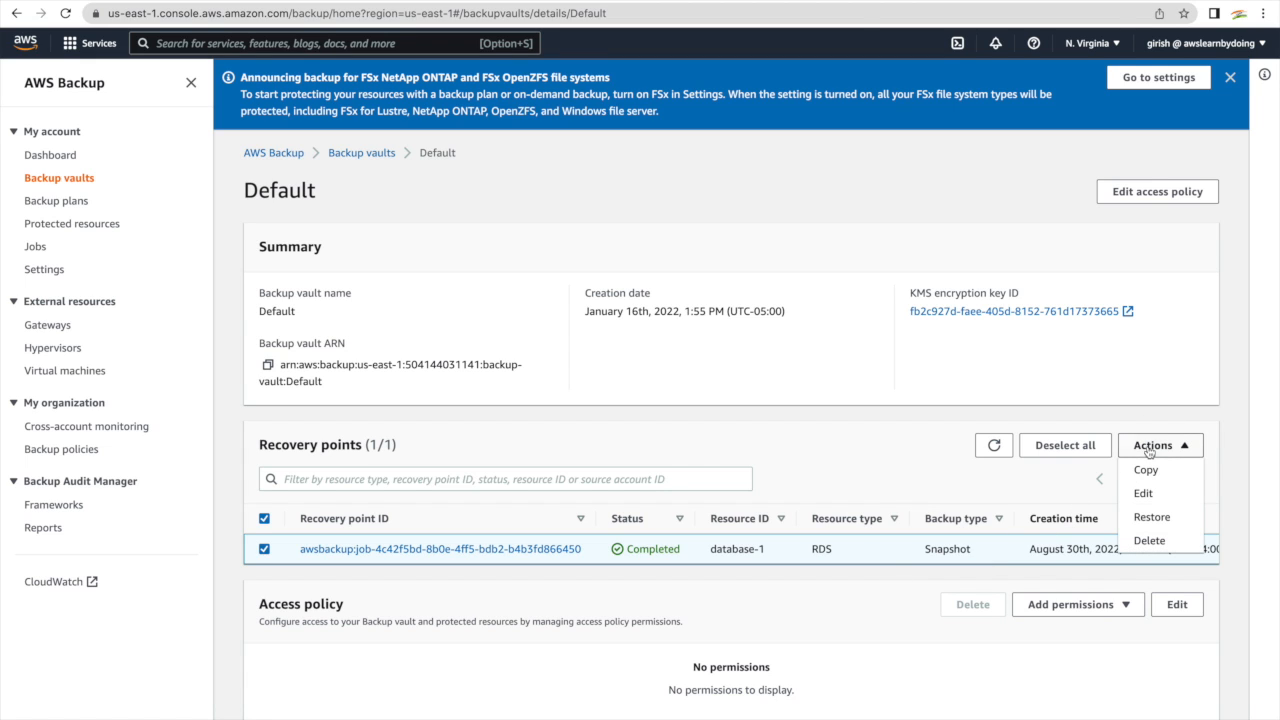
left_click(1152, 517)
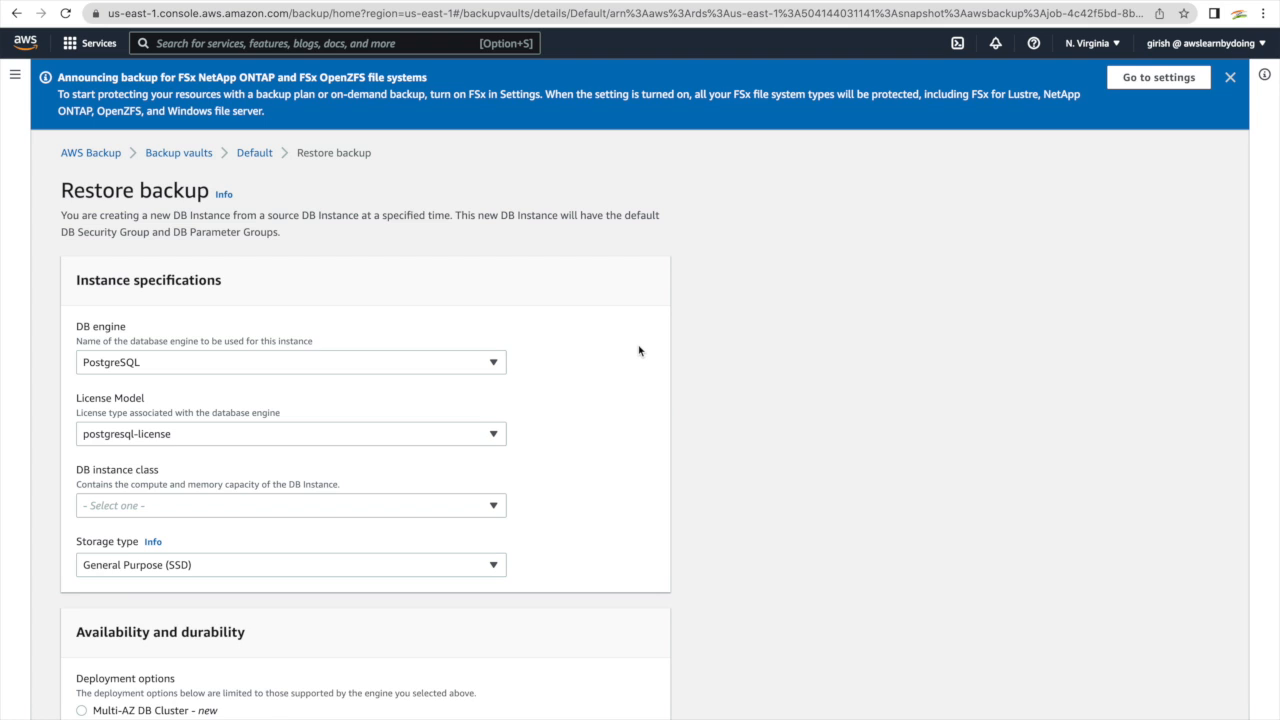
Set the restored instance's DB instance class to db.t3.micro and bring up the deployment options
scroll(639, 351, "down", 1)
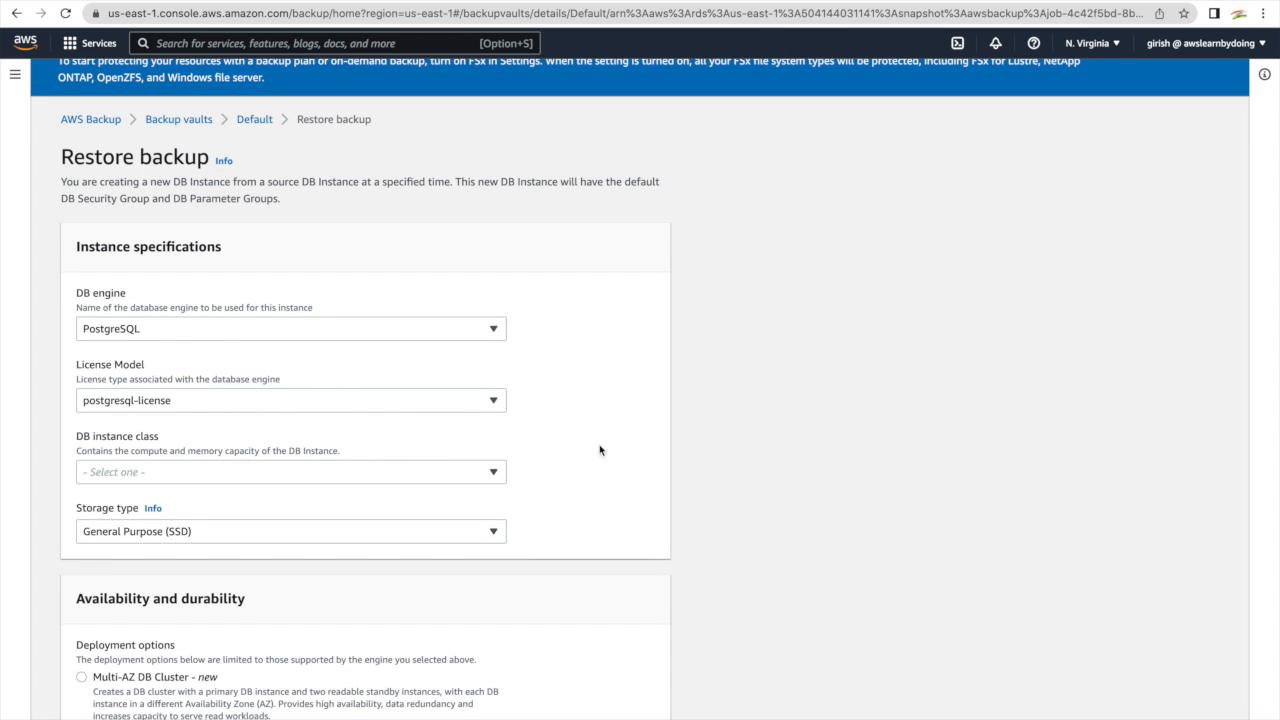
scroll(645, 450, "down", 2)
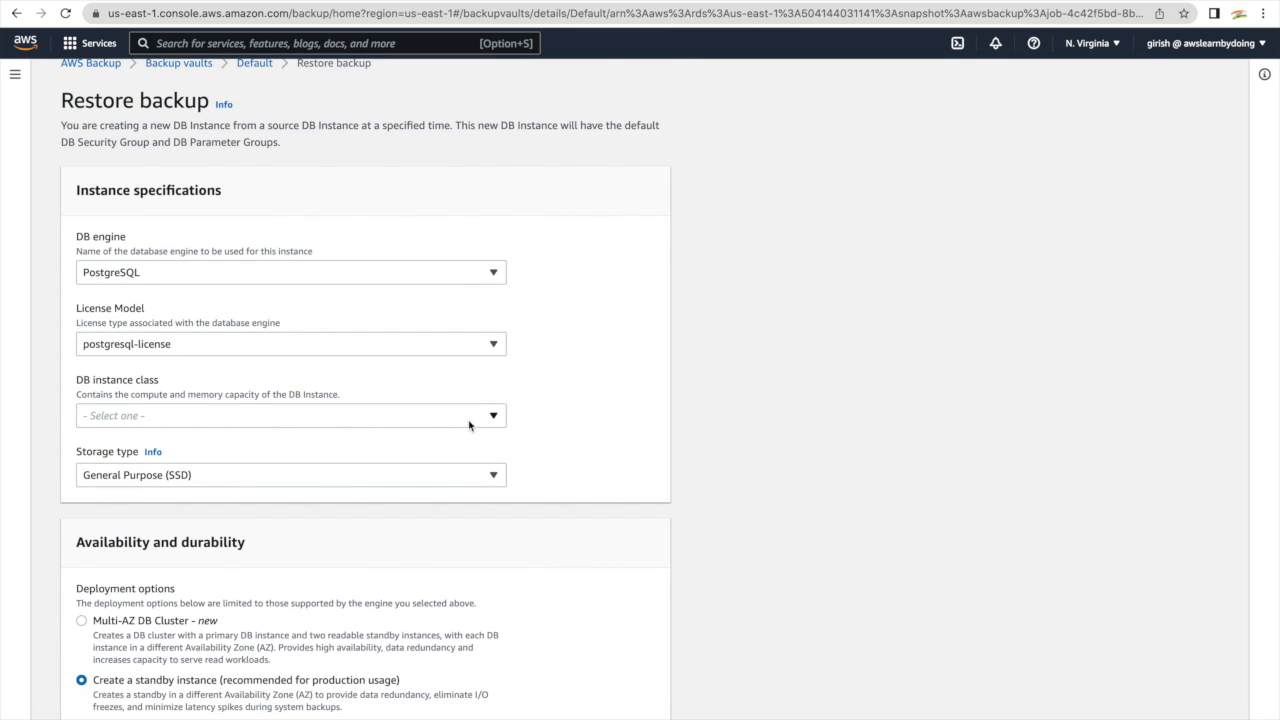
left_click(469, 425)
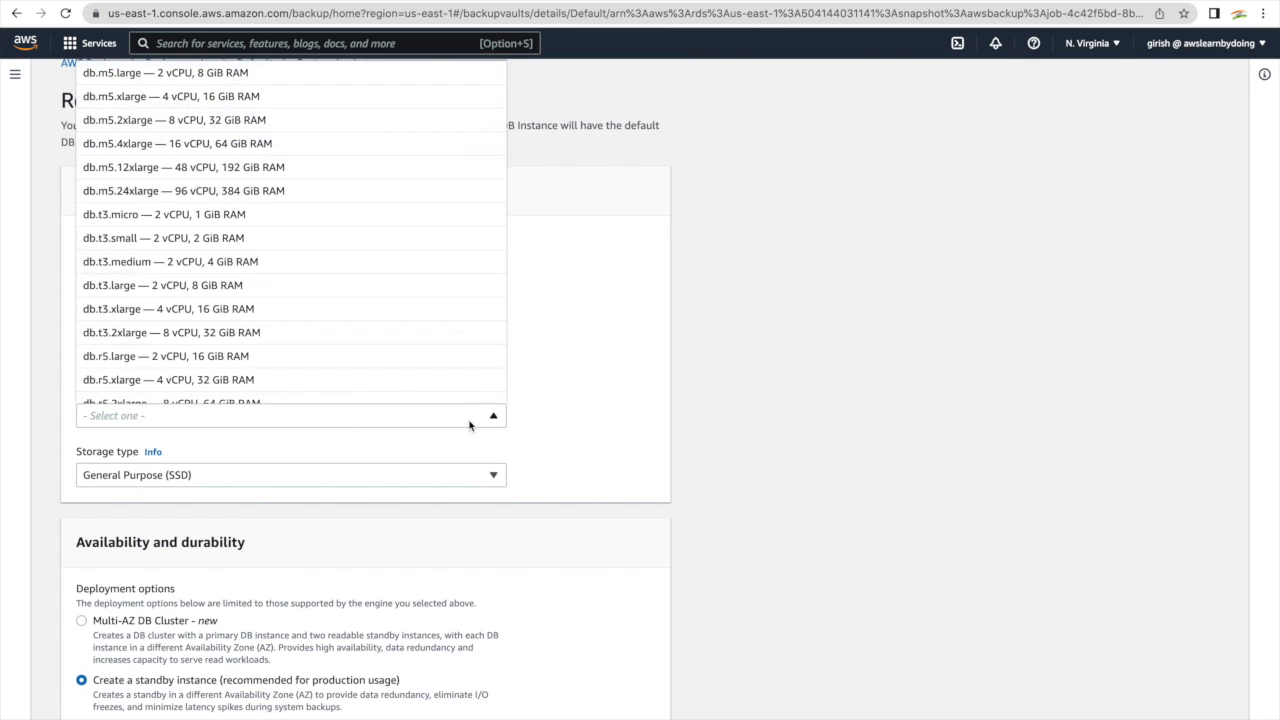
scroll(411, 329, "up", 1)
scroll(412, 326, "down", 3)
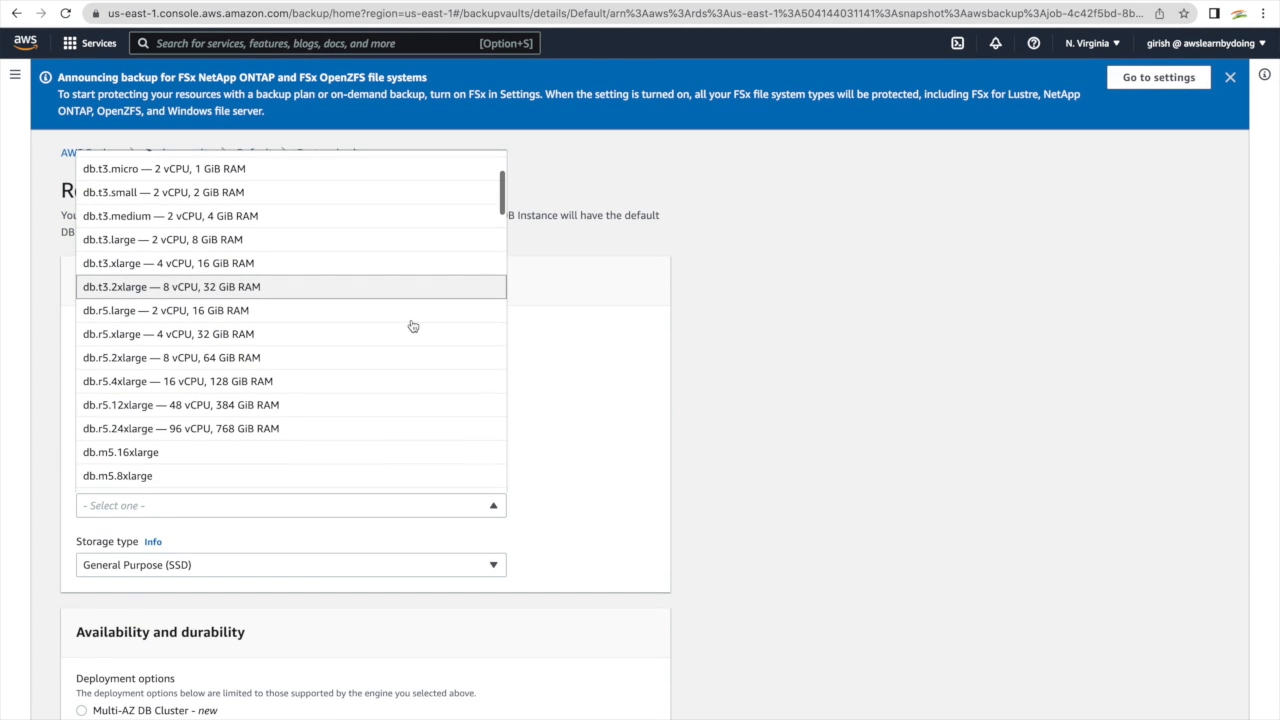
scroll(412, 326, "up", 3)
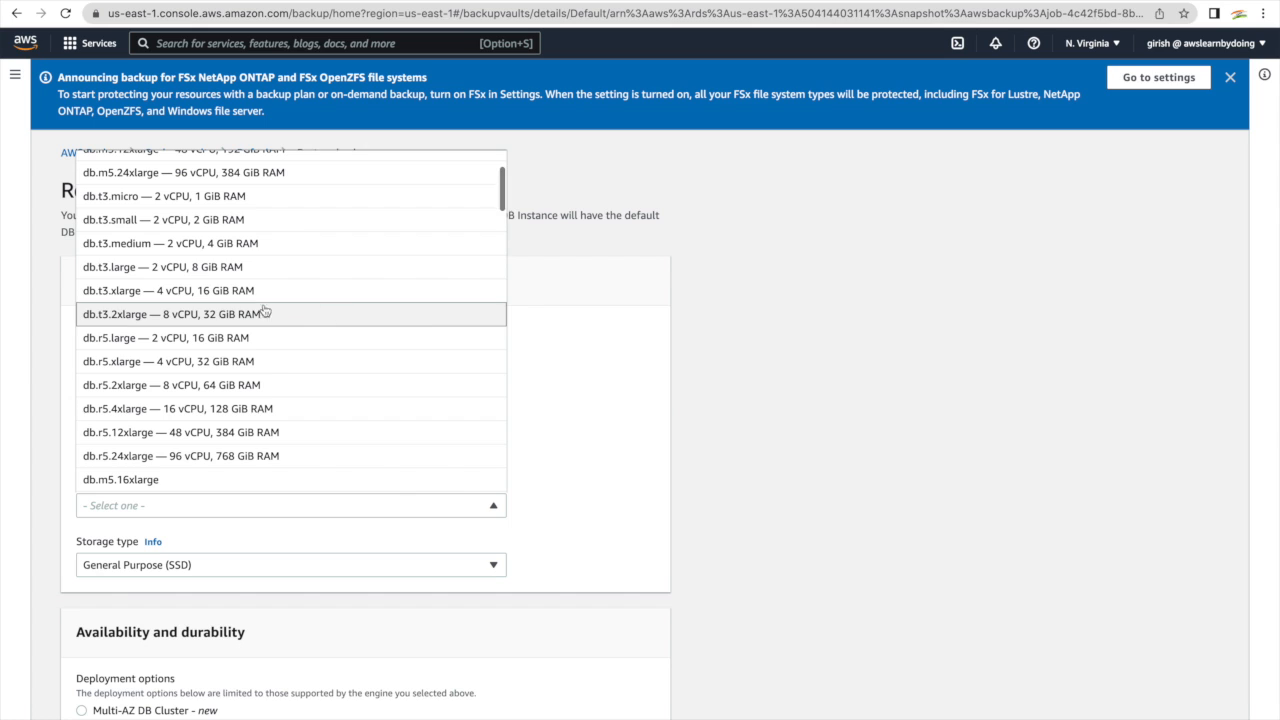
left_click(216, 197)
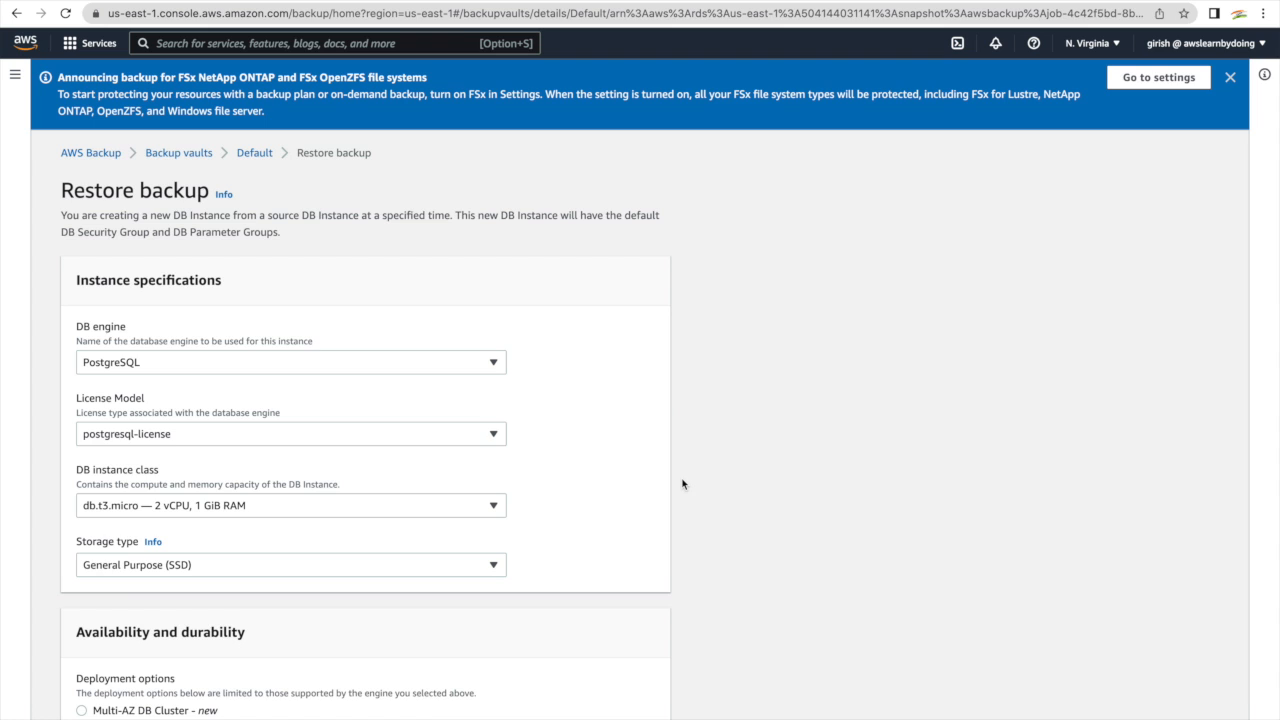
scroll(682, 484, "down", 1)
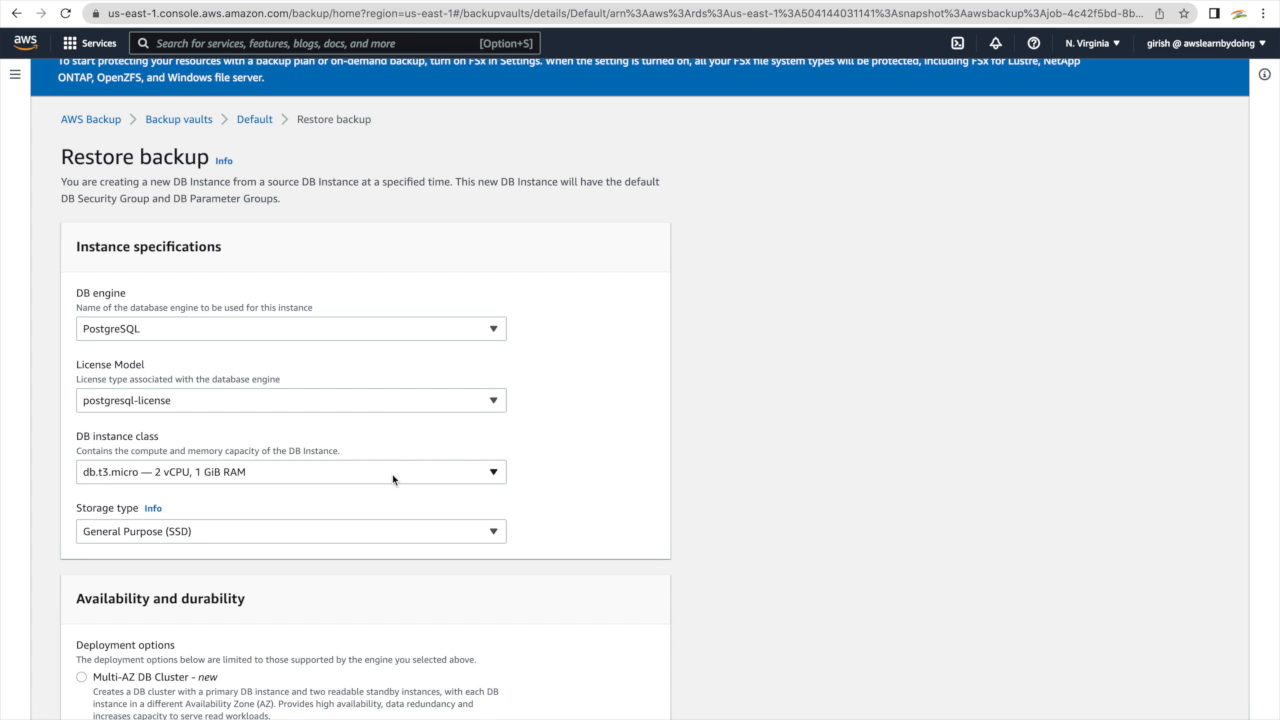
scroll(751, 441, "down", 3)
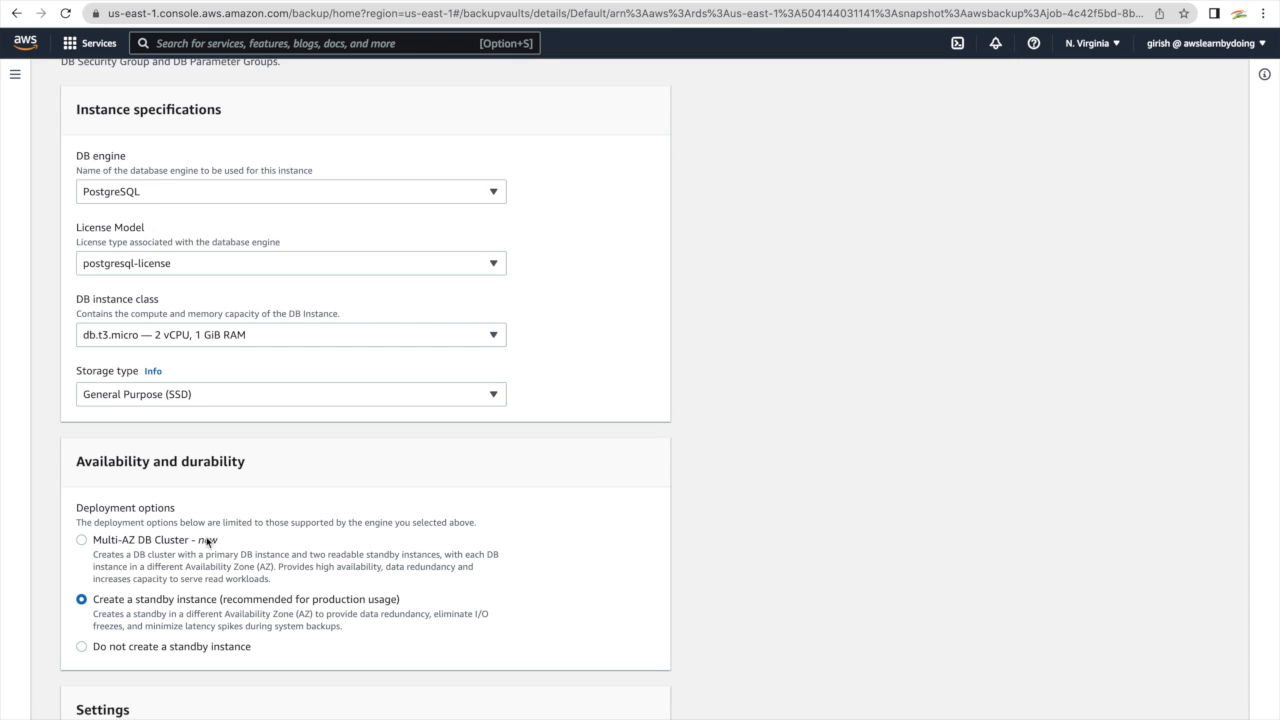
Choose not to create a standby instance and set the DB instance identifier to mydbinstance
scroll(270, 568, "down", 1)
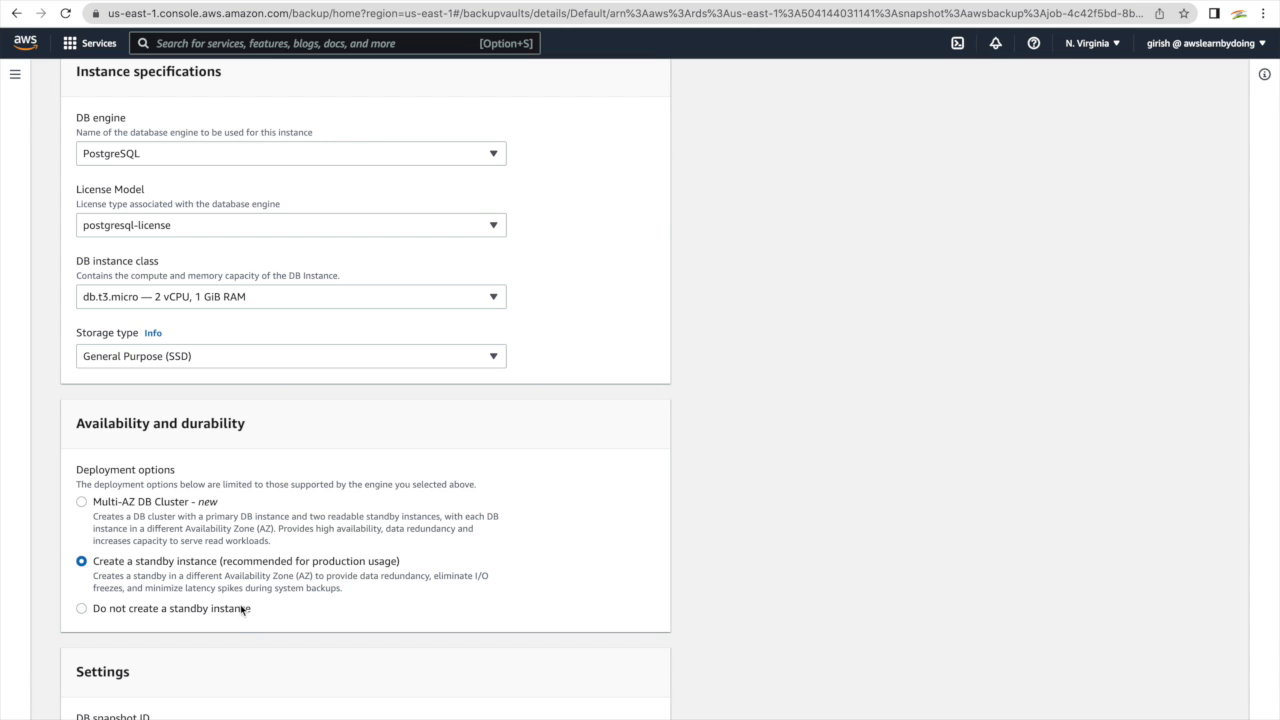
left_click(83, 611)
scroll(386, 600, "down", 3)
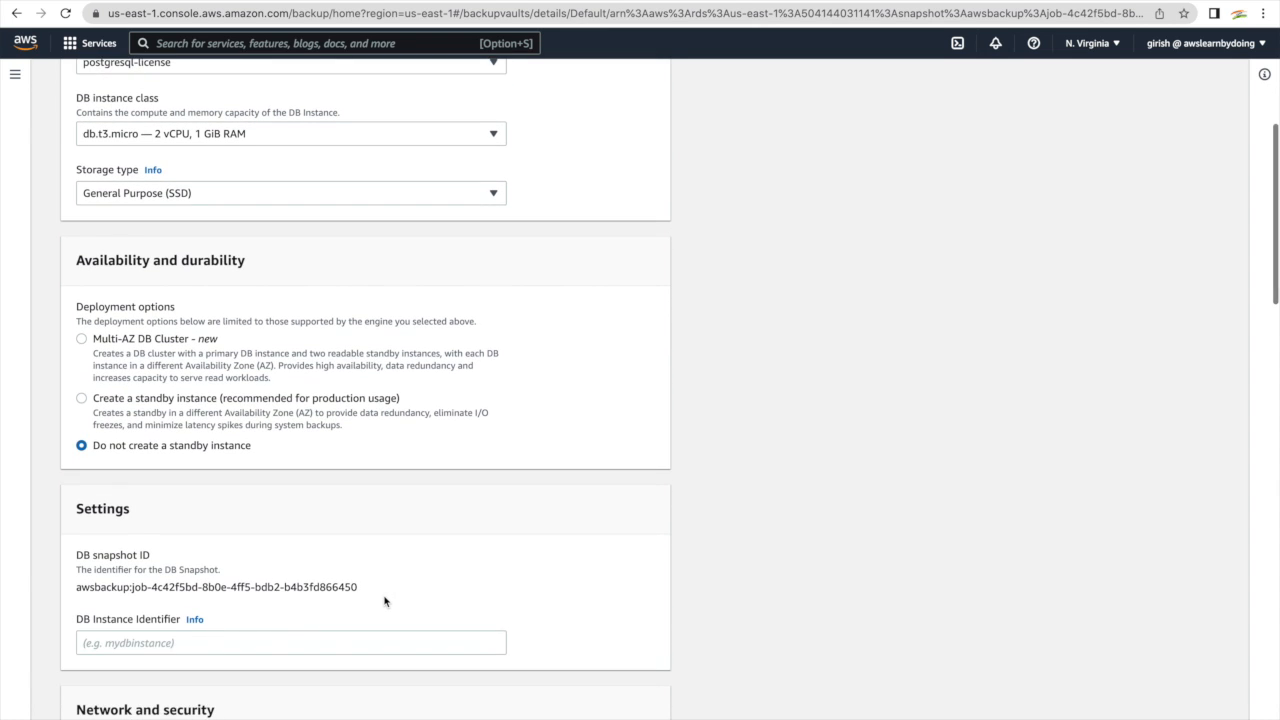
scroll(385, 600, "down", 1)
left_click(221, 600)
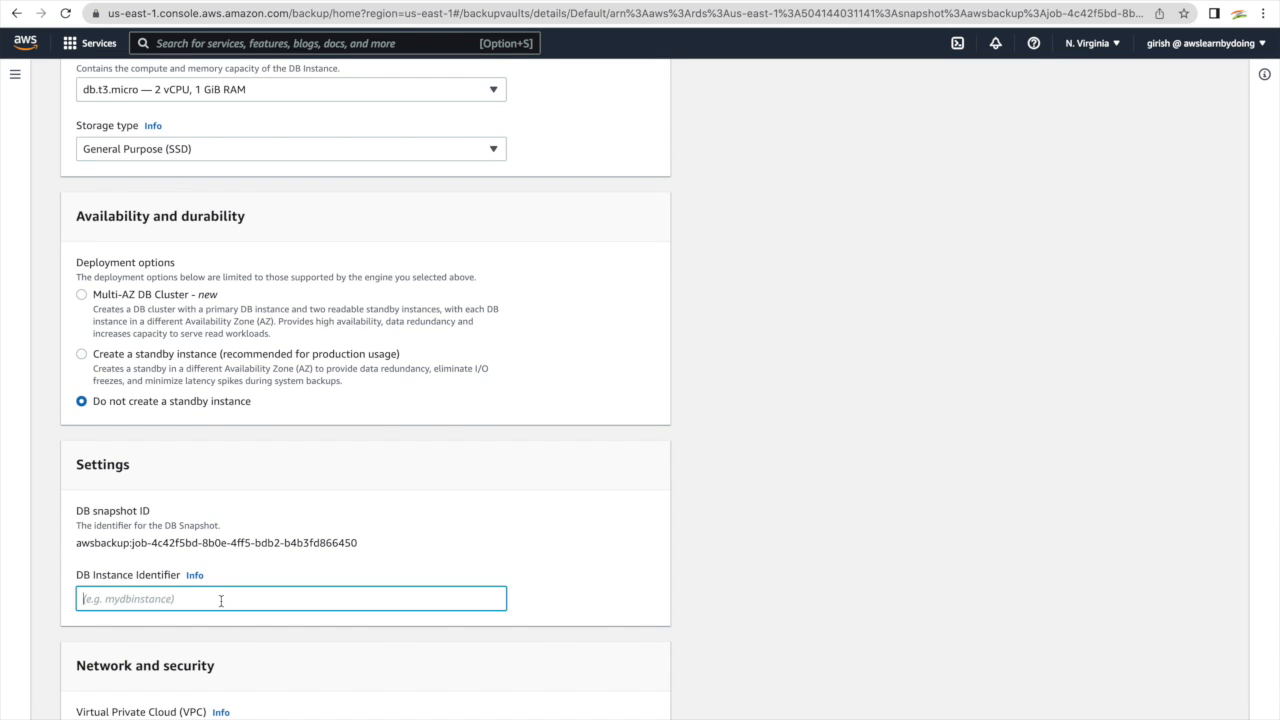
type("mydbinstance")
Set the restored instance's Virtual Private Cloud to project-vpc in the network and security settings
scroll(528, 539, "down", 5)
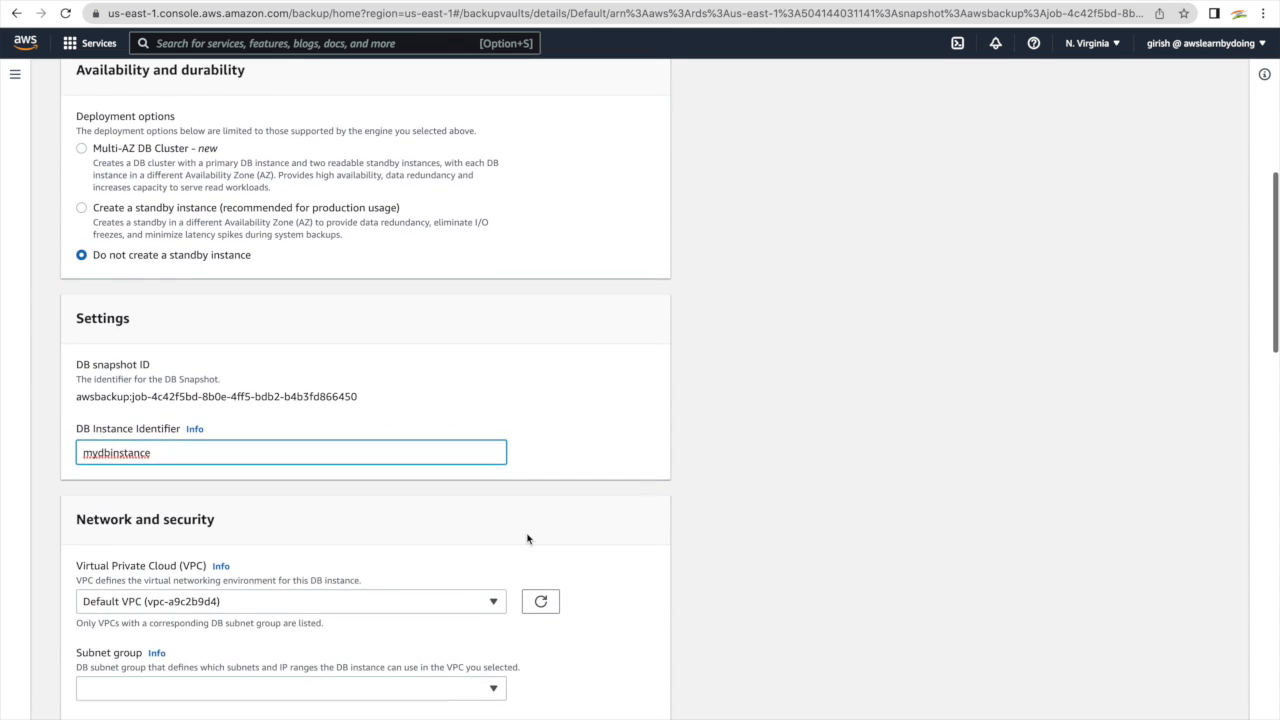
left_click(438, 561)
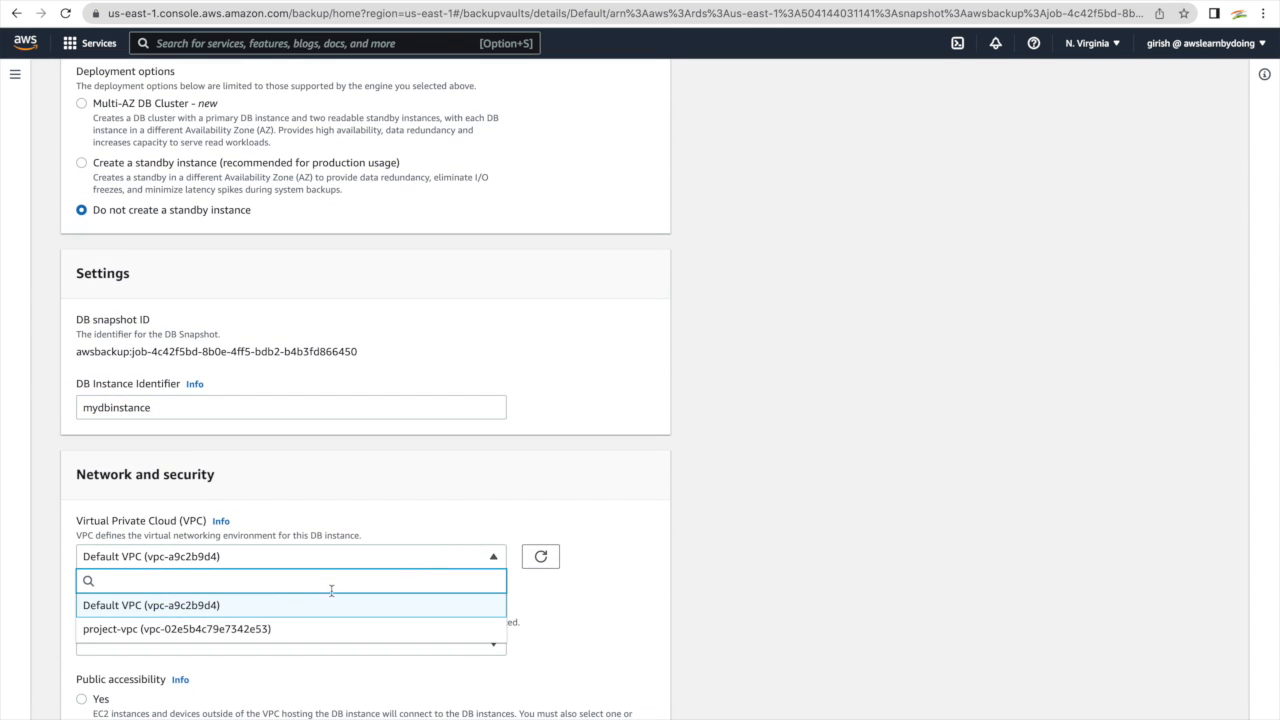
left_click(185, 638)
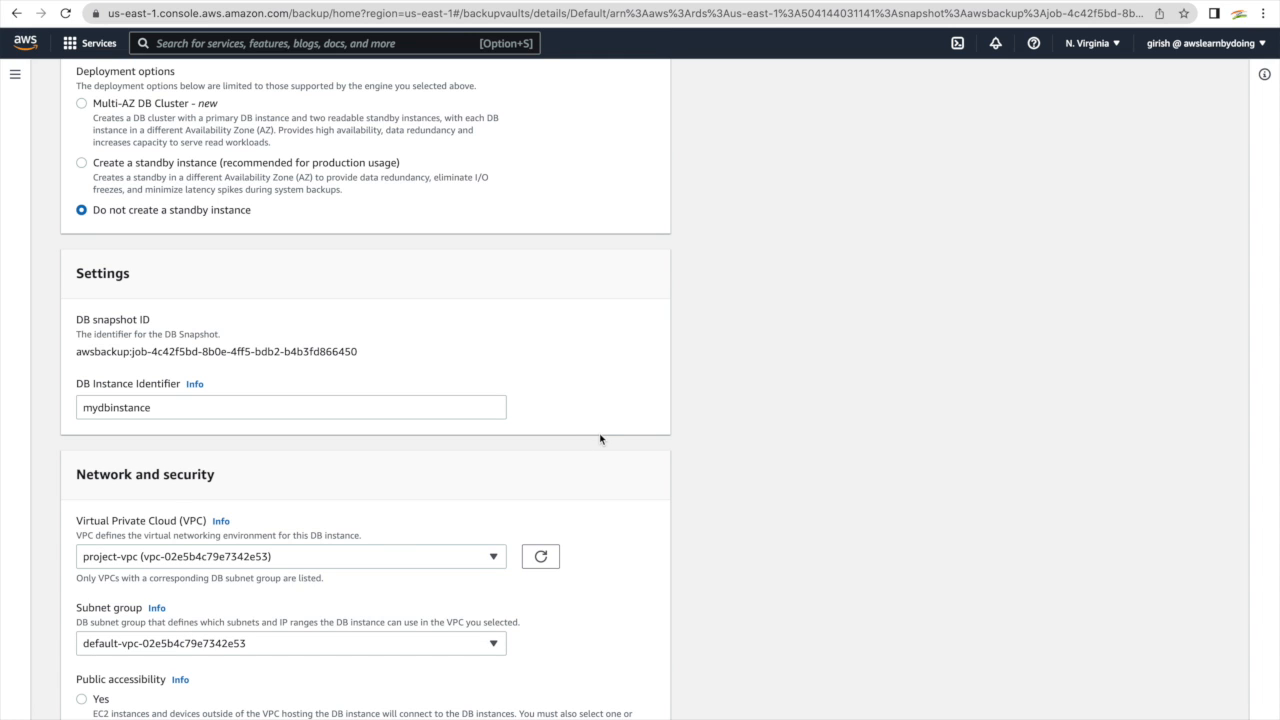
Start restoring the backup with the remaining settings at their defaults, and refresh the restore jobs to check the job's status
scroll(600, 438, "down", 1)
scroll(434, 580, "down", 3)
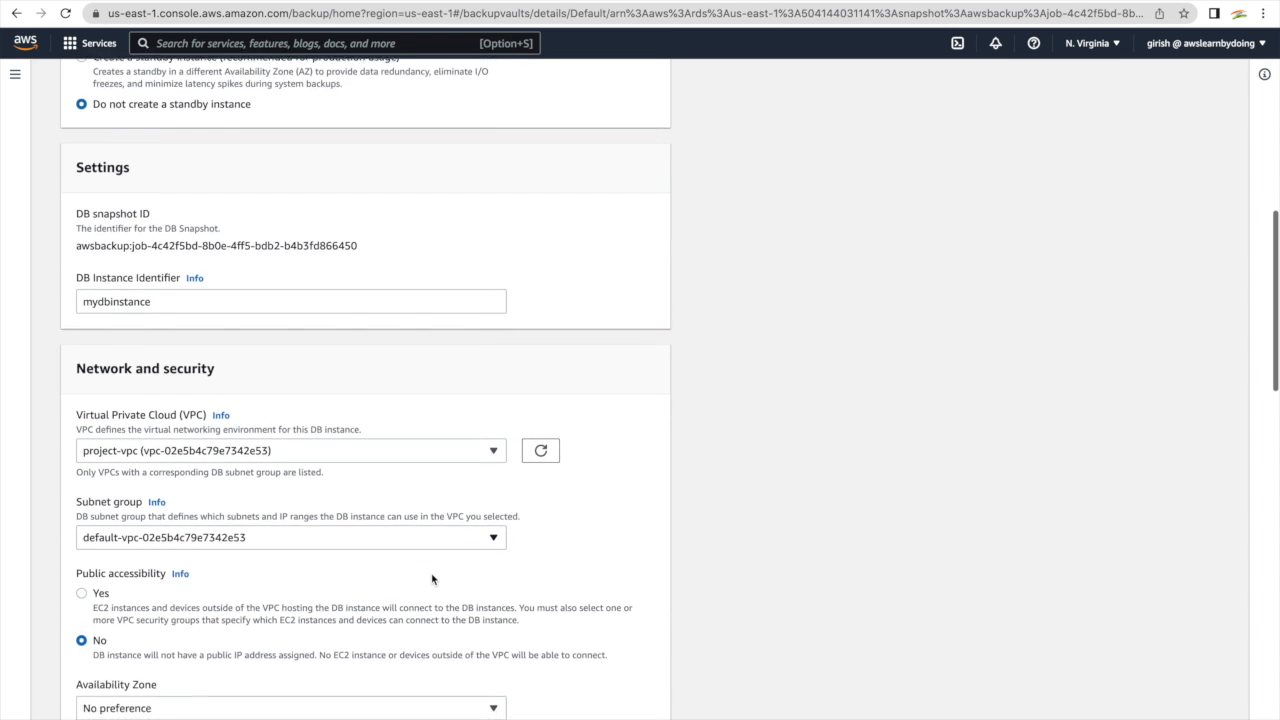
scroll(433, 579, "down", 1)
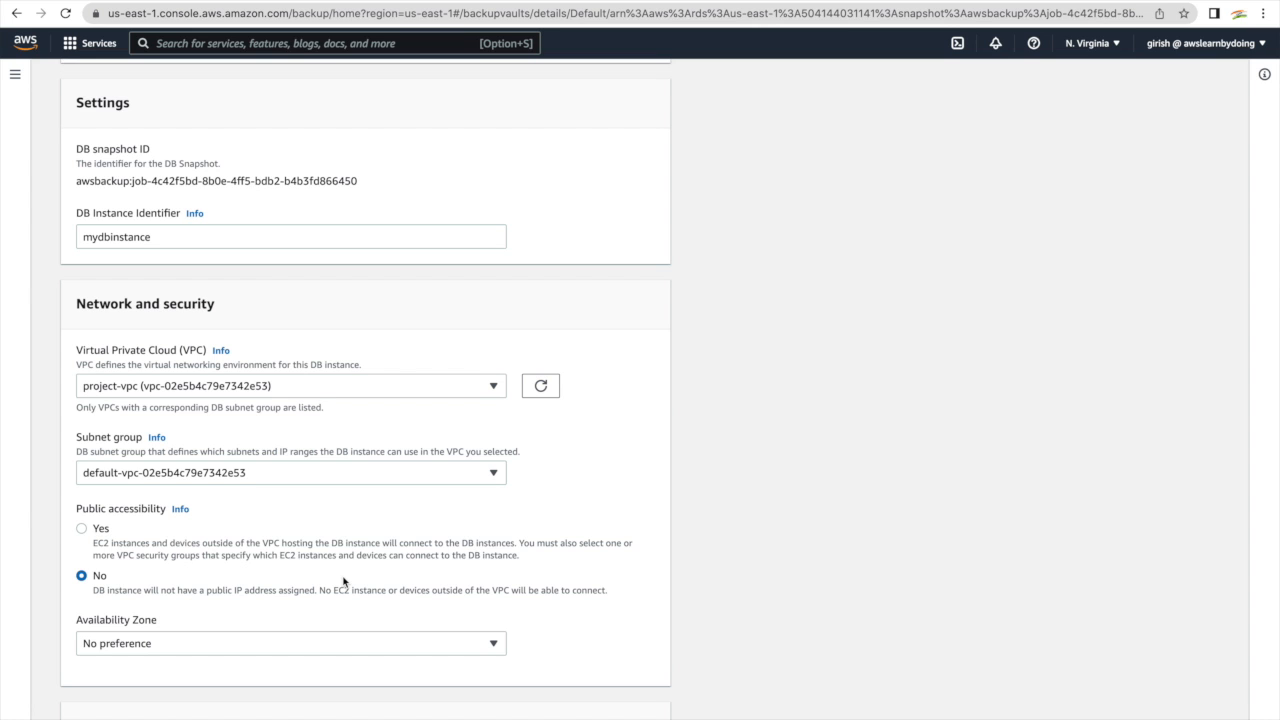
scroll(343, 581, "down", 2)
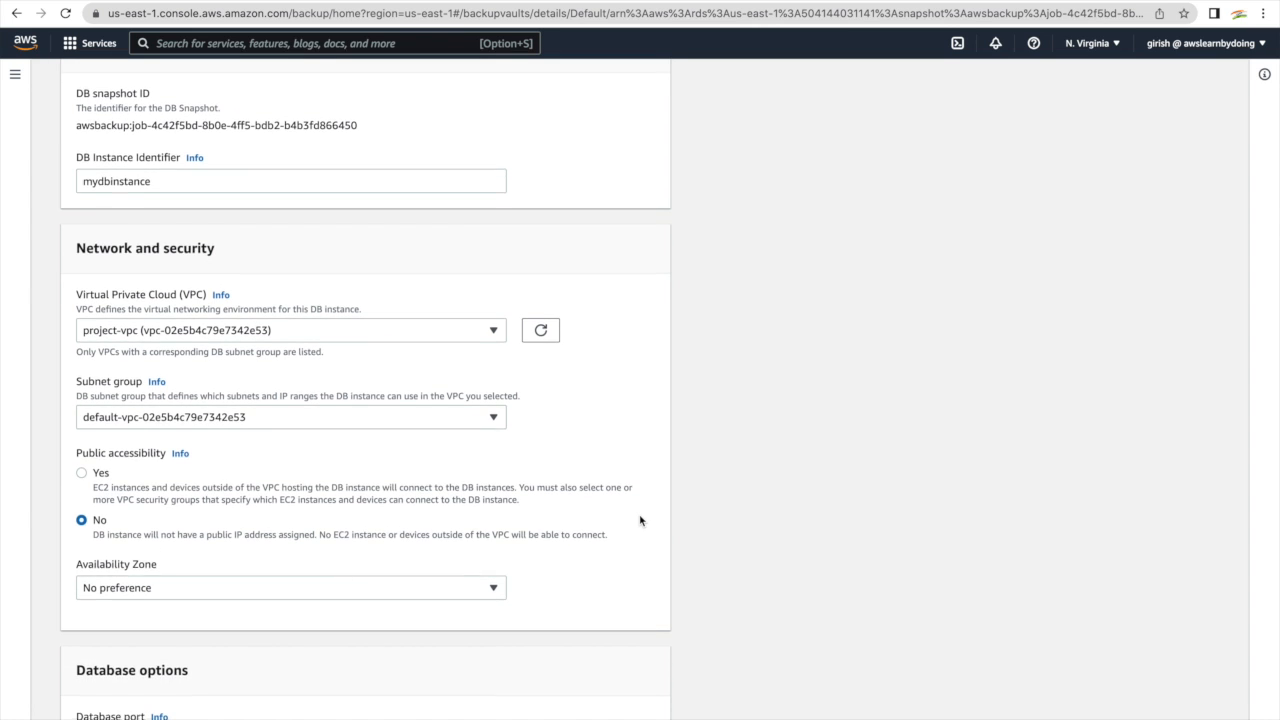
scroll(640, 520, "down", 3)
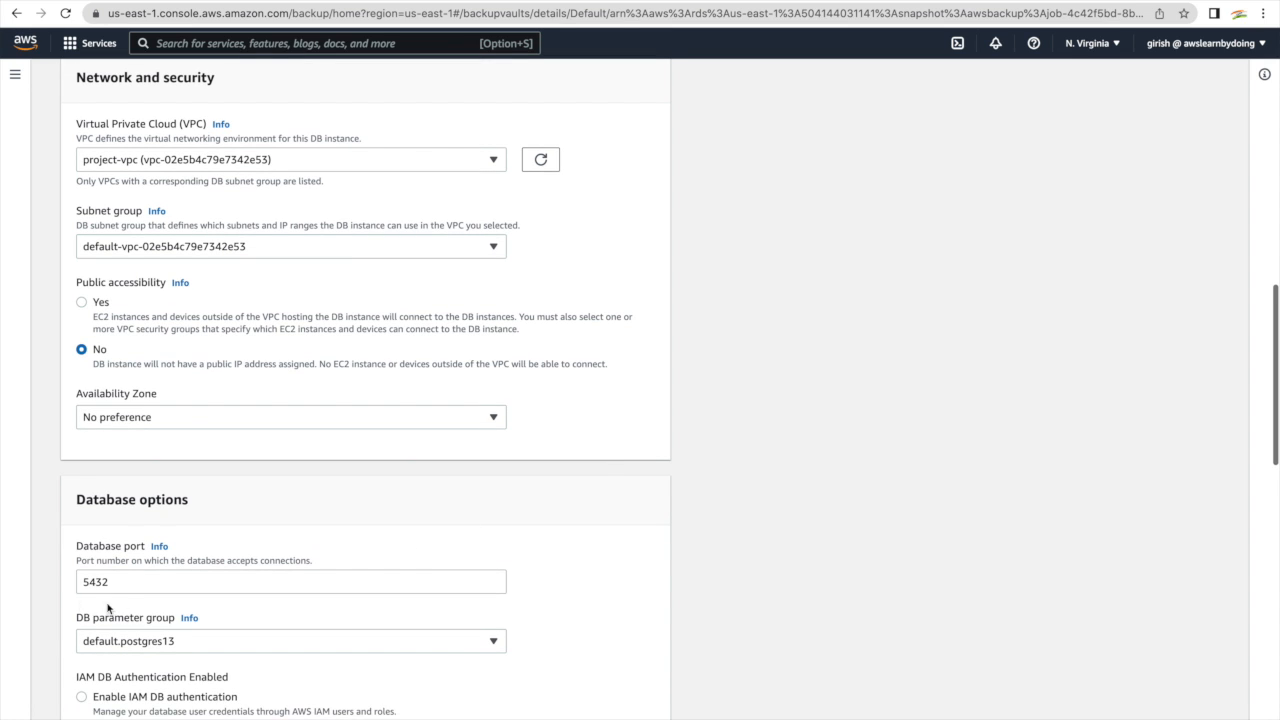
scroll(510, 571, "down", 3)
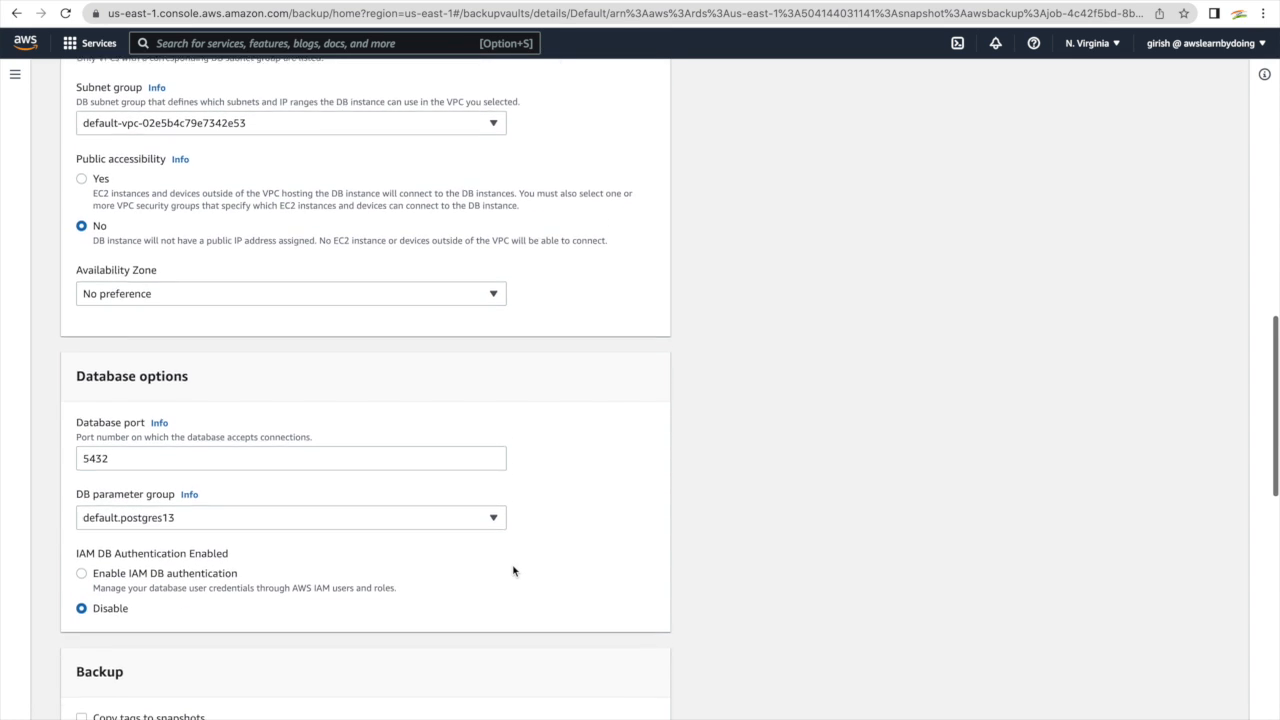
scroll(513, 571, "down", 1)
scroll(431, 583, "down", 1)
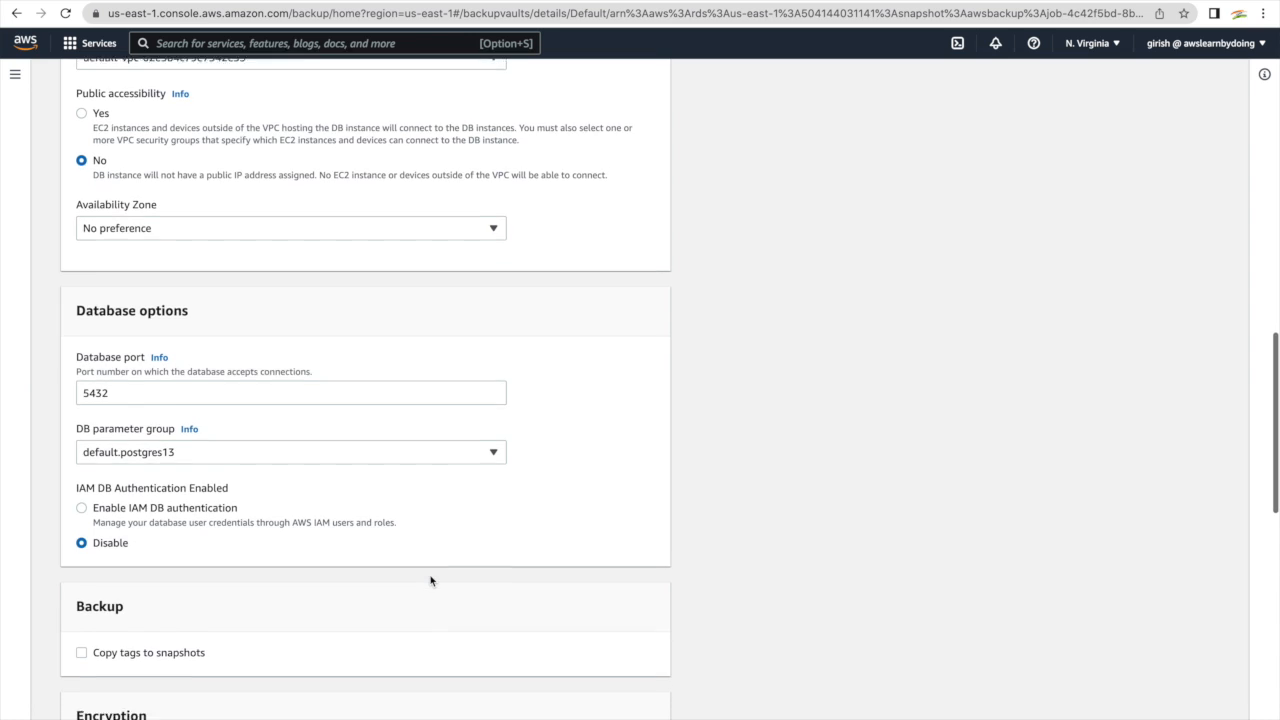
scroll(431, 580, "down", 2)
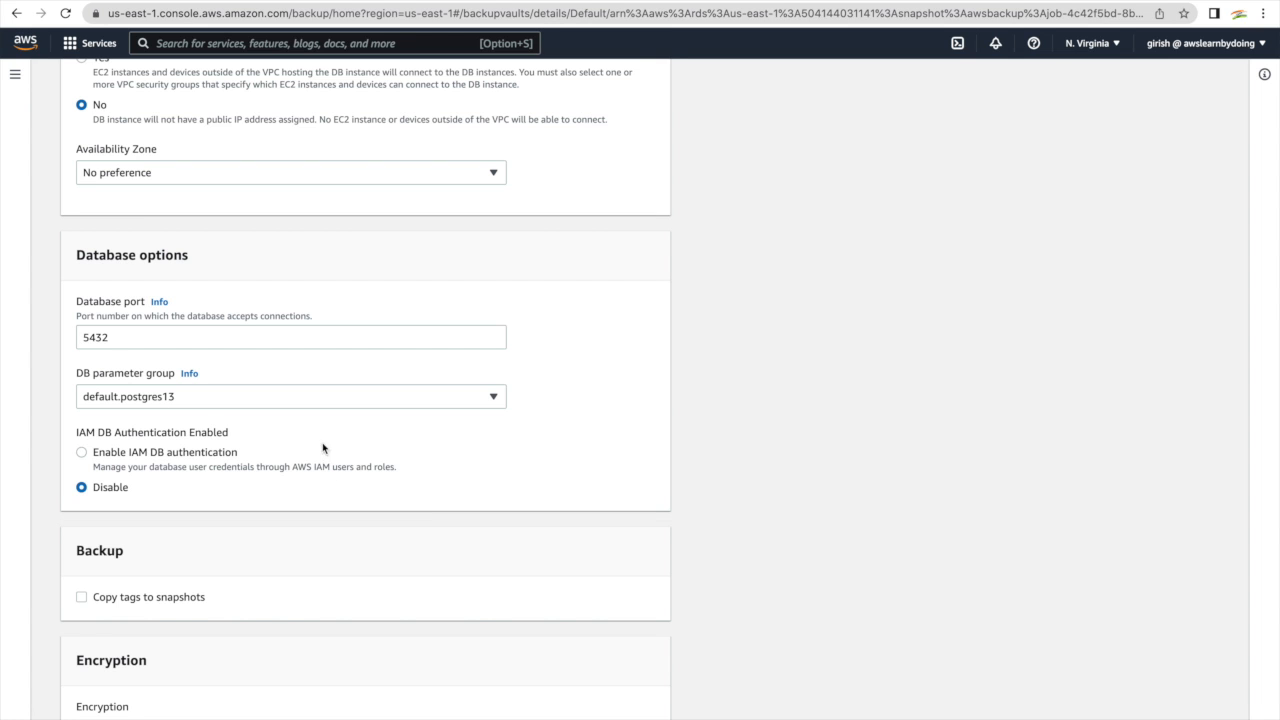
scroll(371, 466, "down", 6)
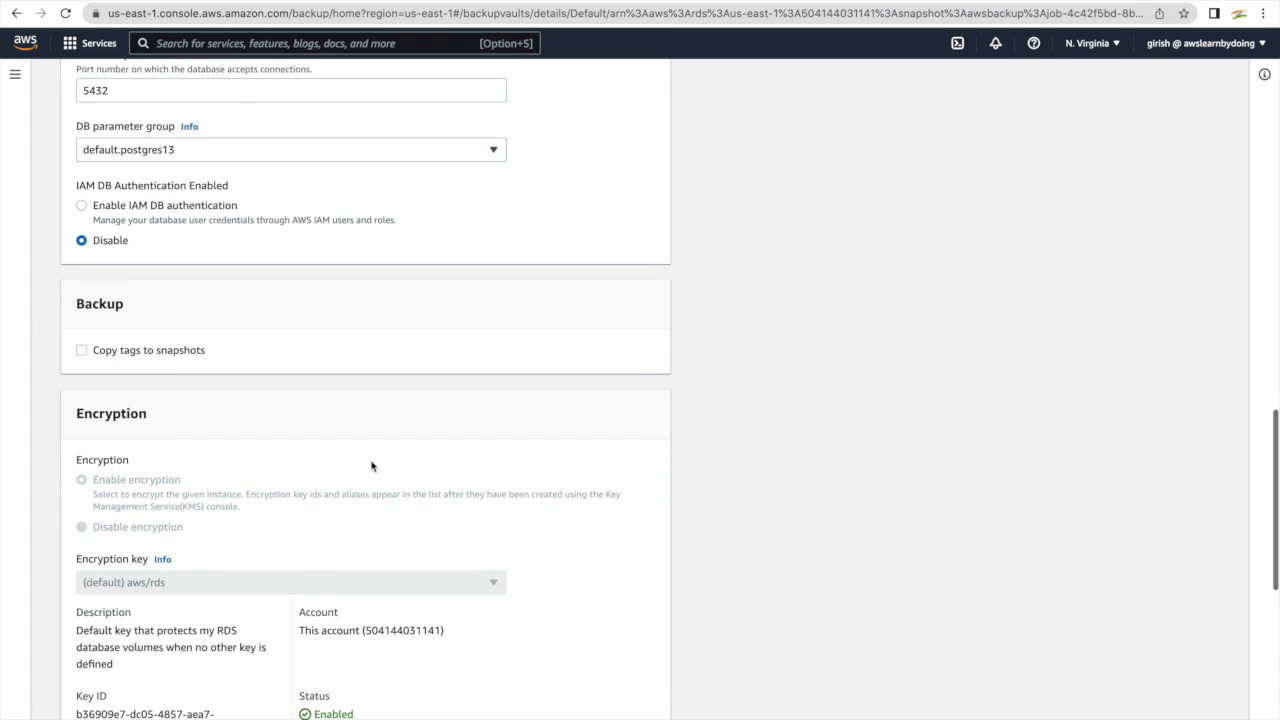
scroll(371, 466, "down", 12)
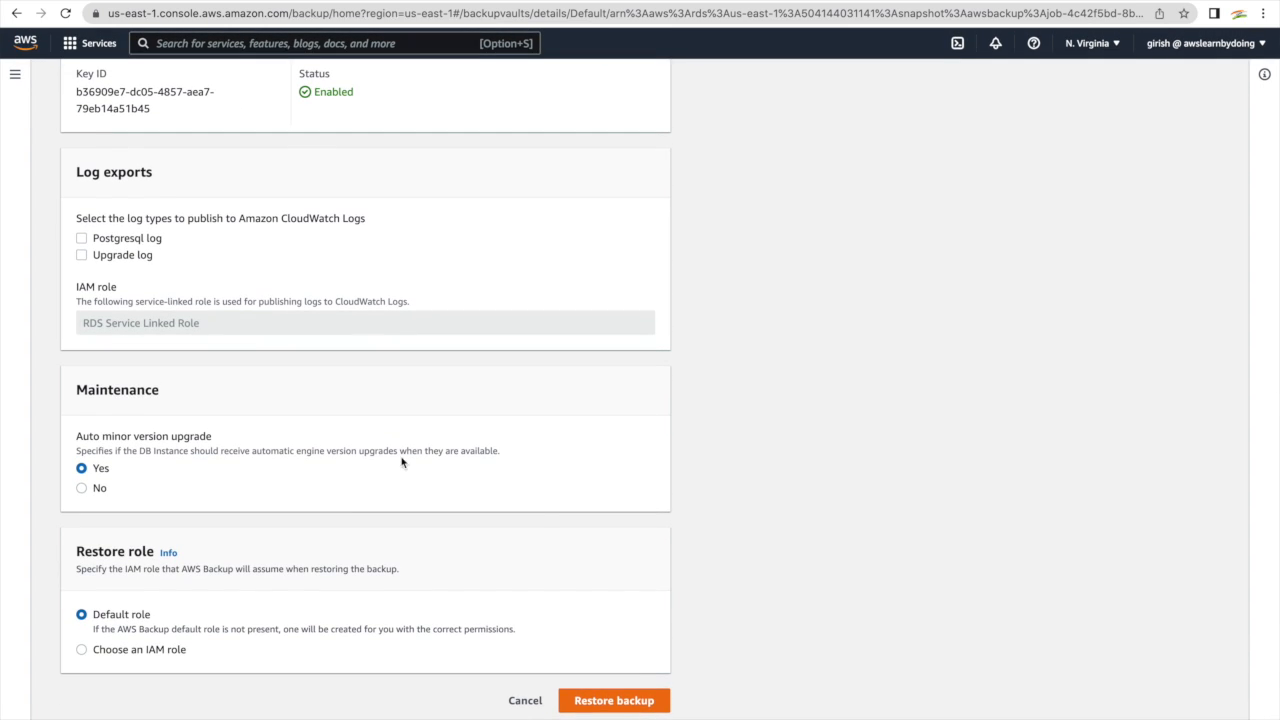
left_click(616, 708)
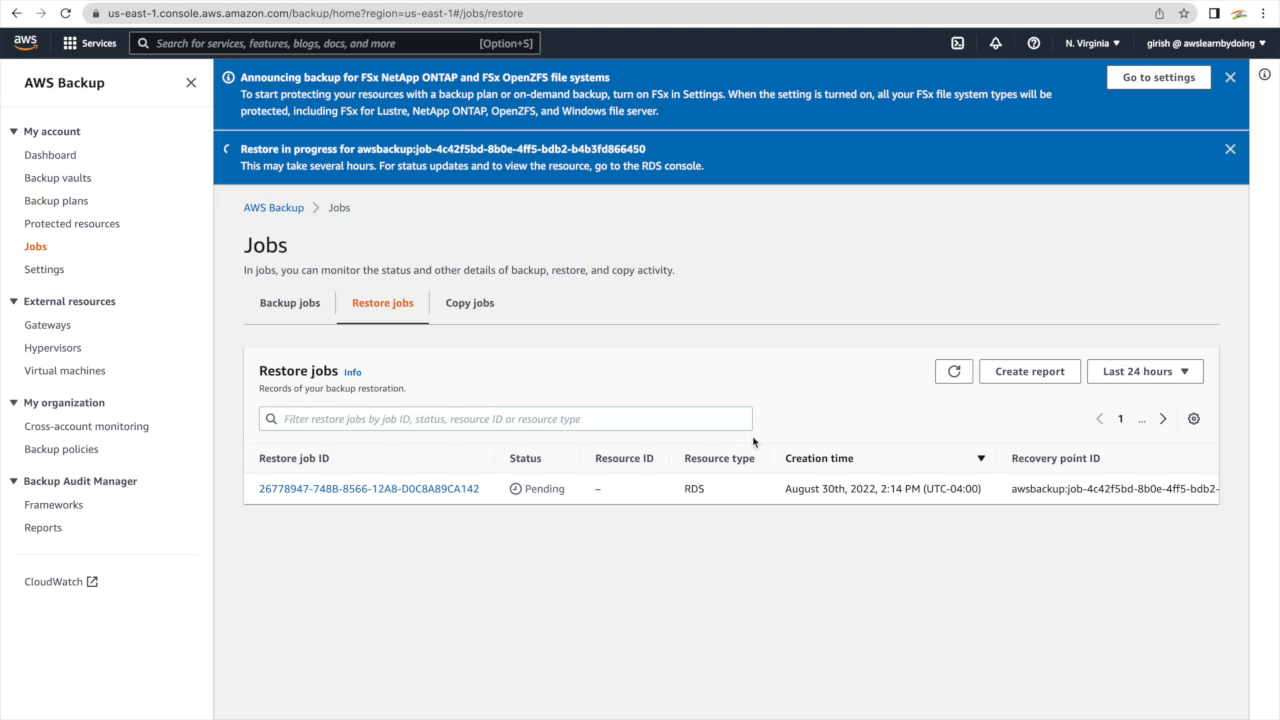
left_click(954, 371)
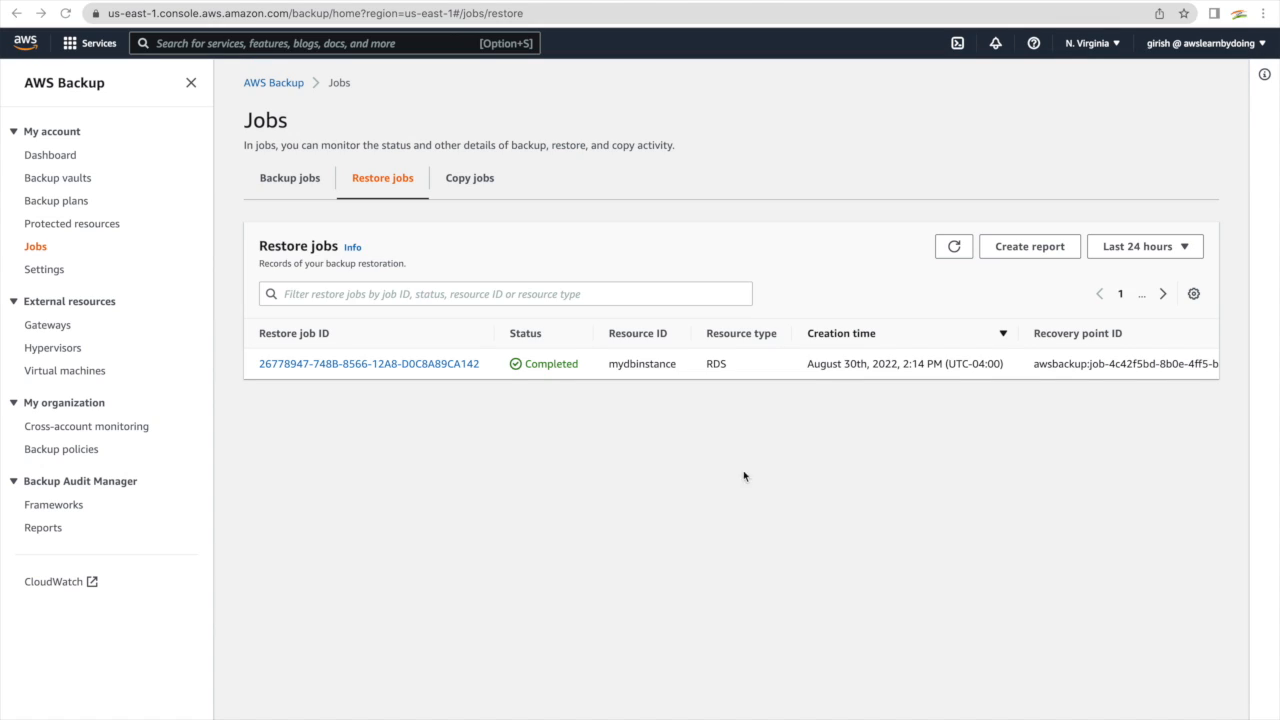
double_click(566, 363)
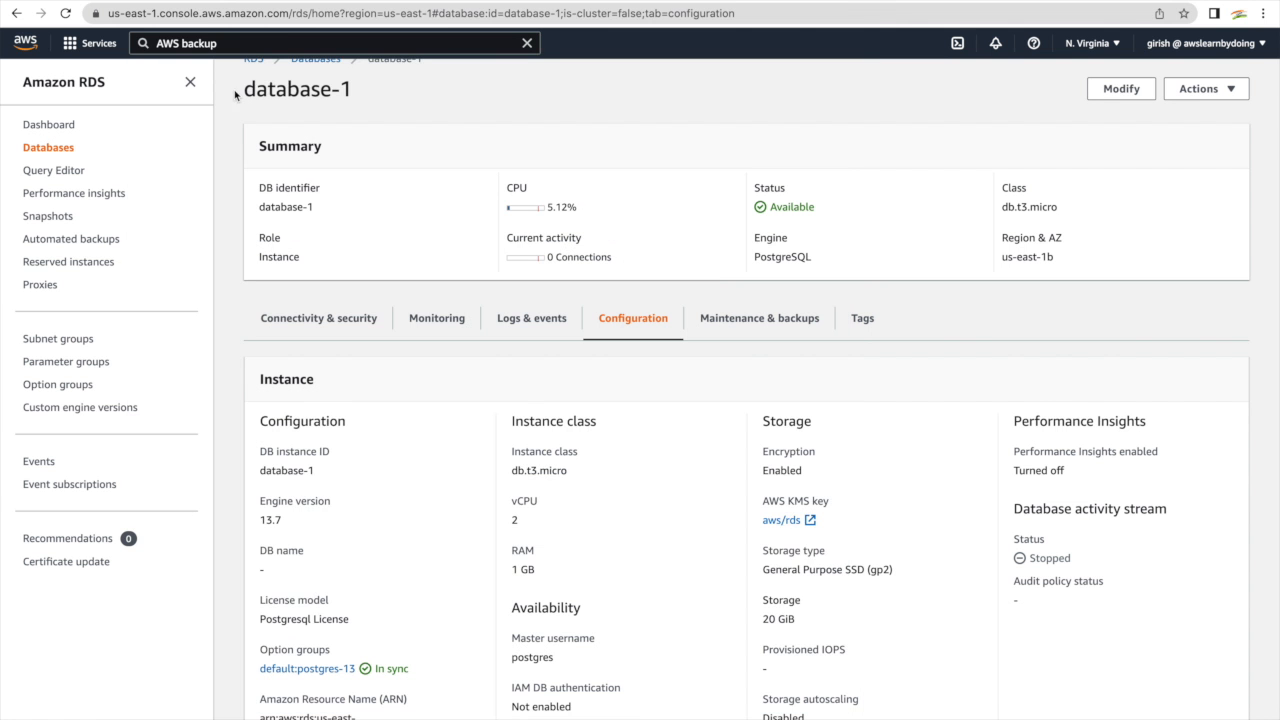
Switch to Amazon RDS and open the connectivity details of the restored mydbinstance database
left_click(50, 148)
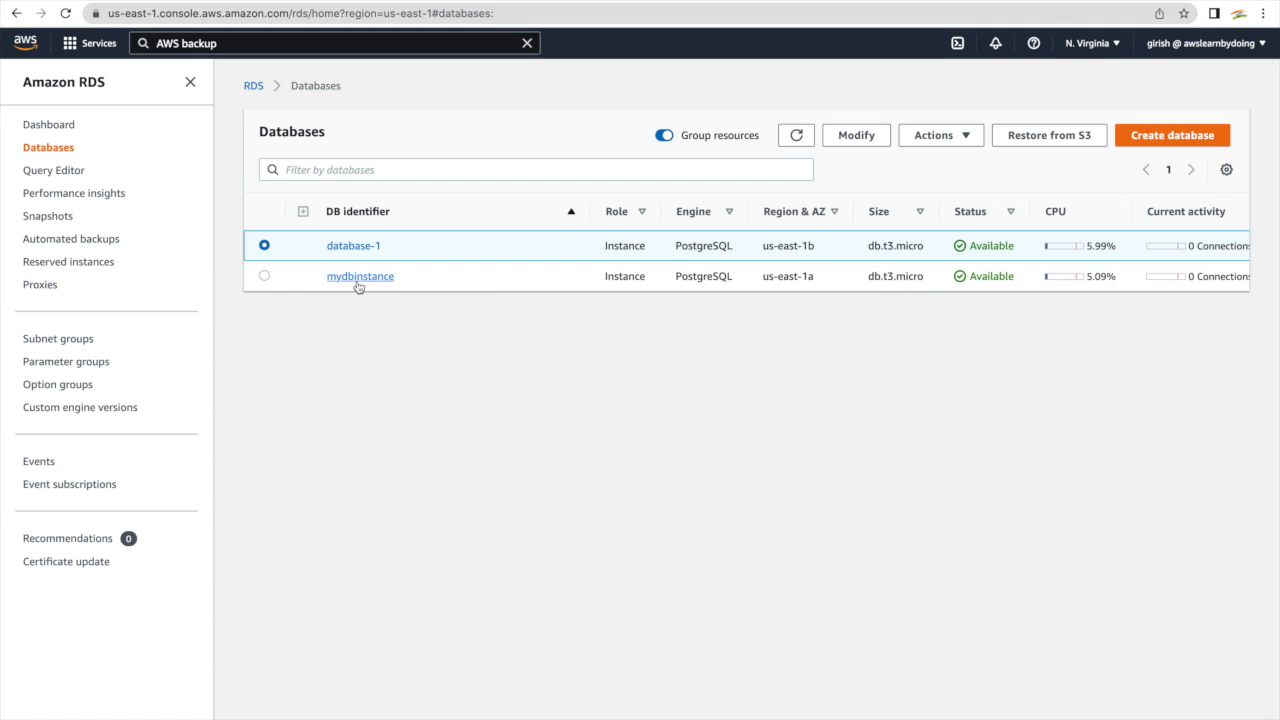
left_click(265, 276)
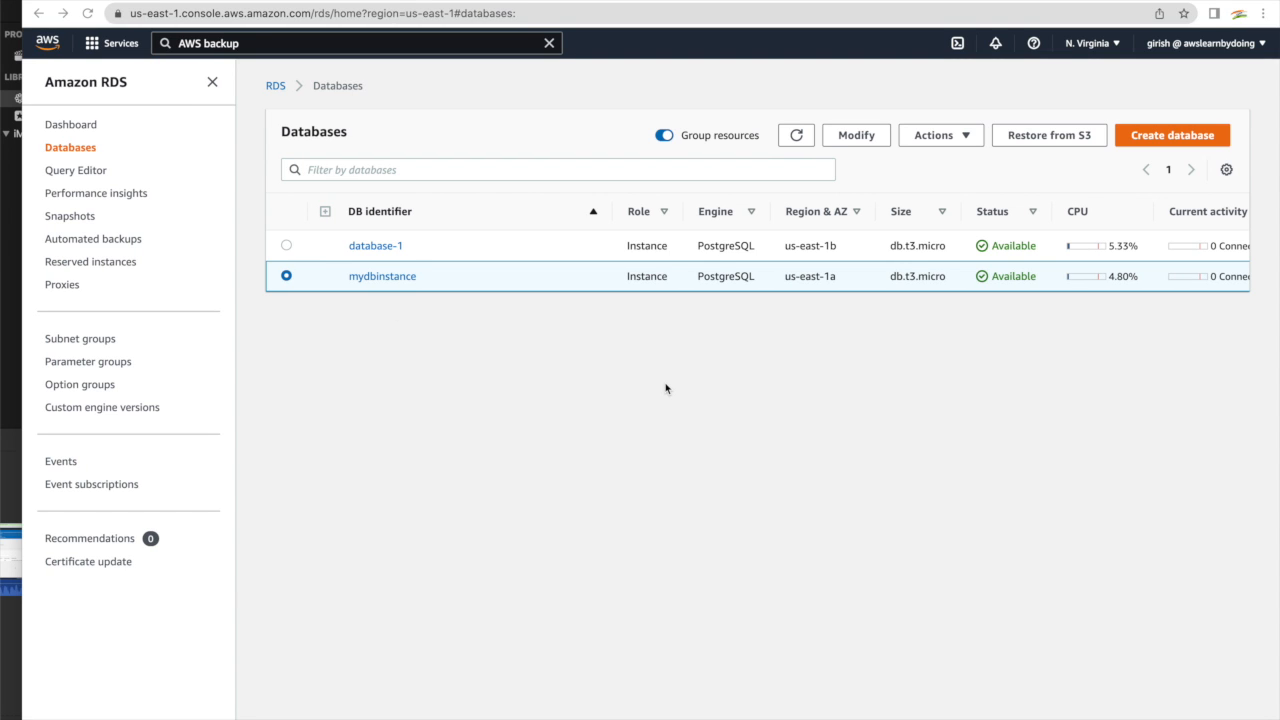
left_click(382, 280)
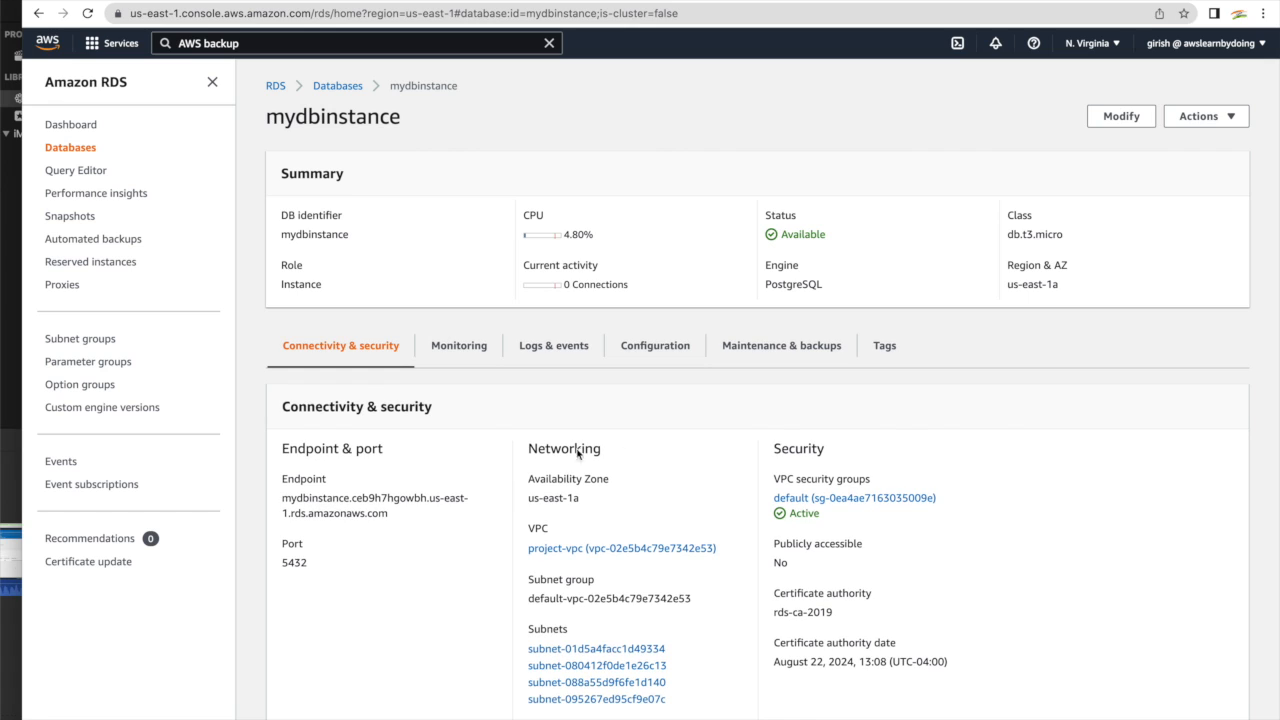
left_click(284, 502)
Start modifying mydbinstance and replace its default security group with RDS_SG
left_click(1120, 117)
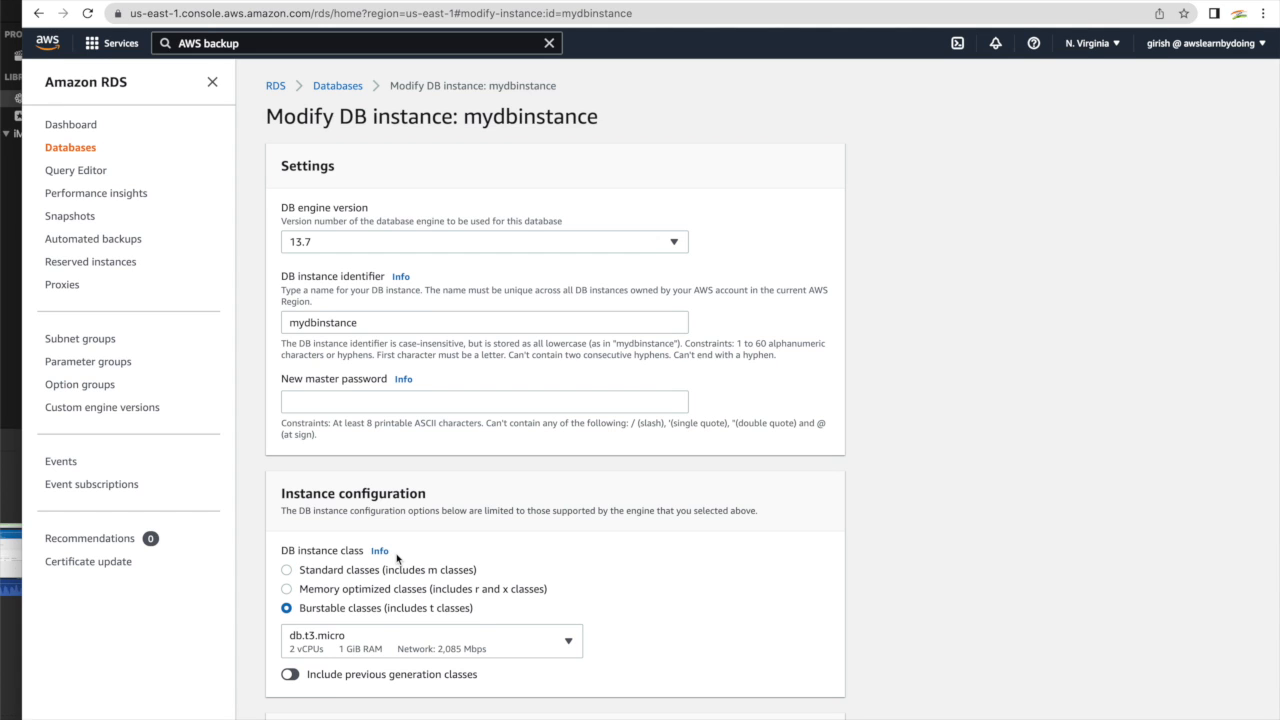
scroll(397, 558, "down", 5)
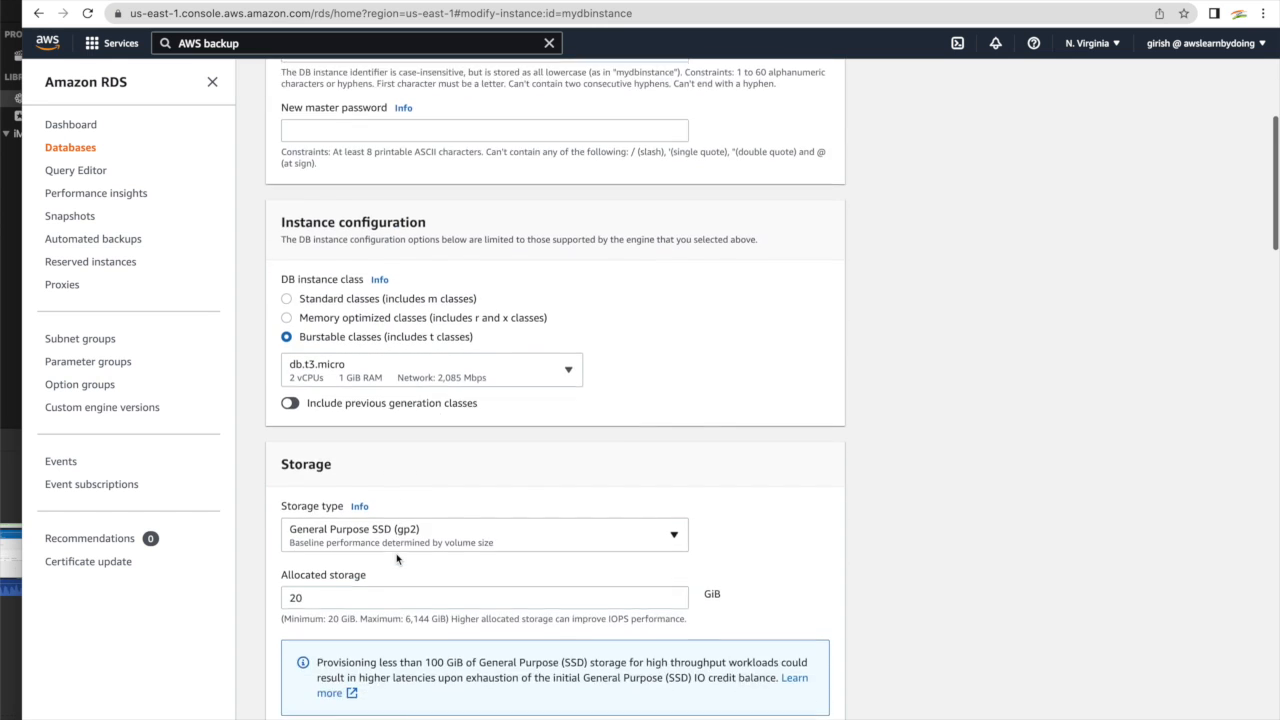
scroll(396, 558, "down", 3)
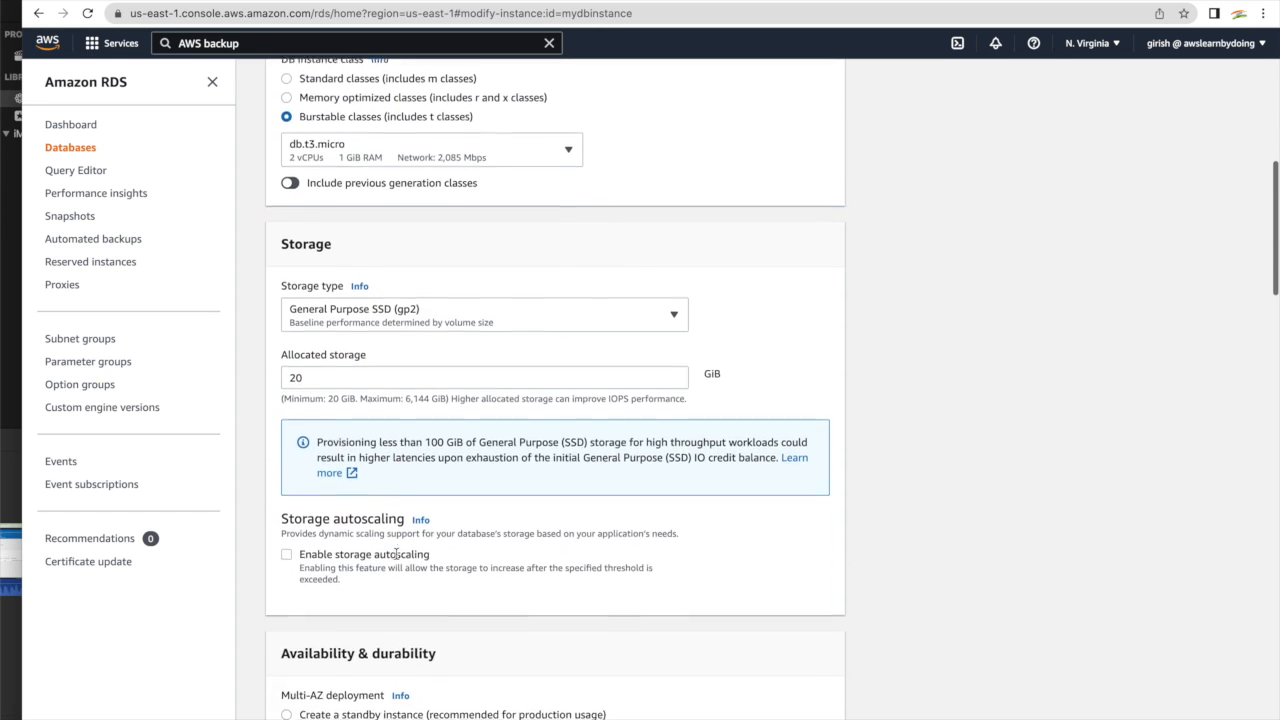
scroll(396, 558, "down", 2)
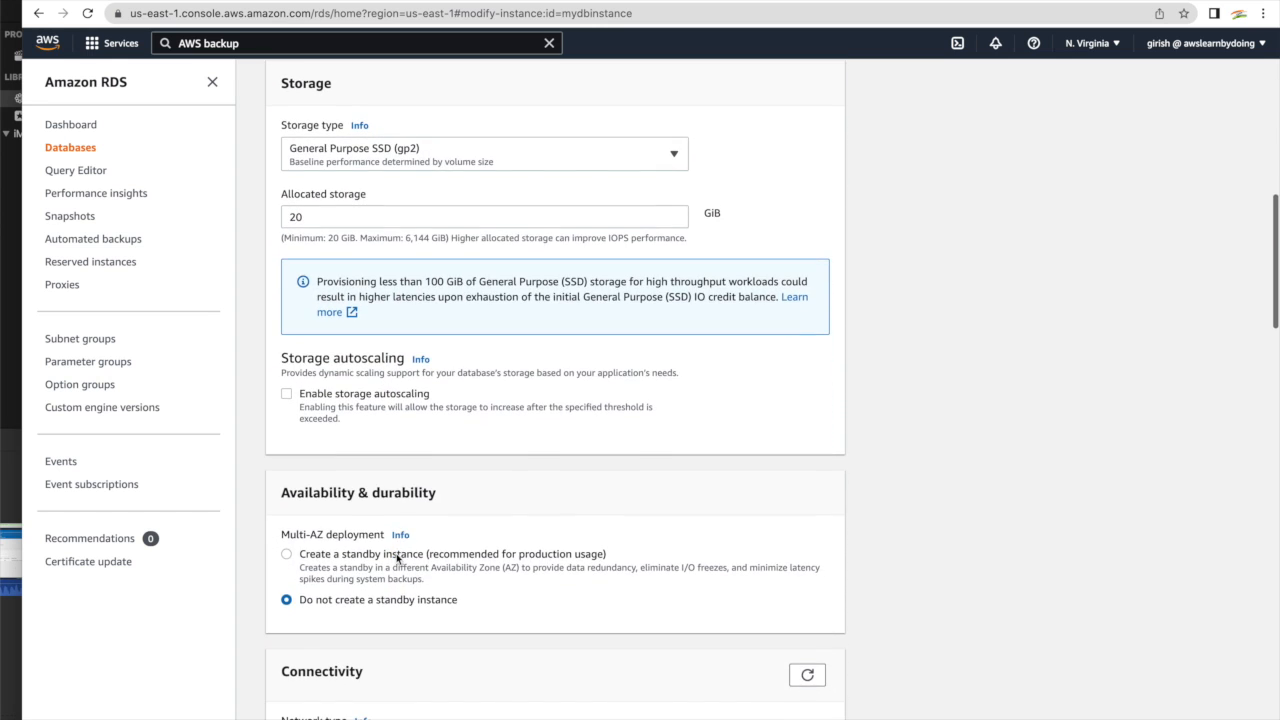
scroll(492, 613, "down", 5)
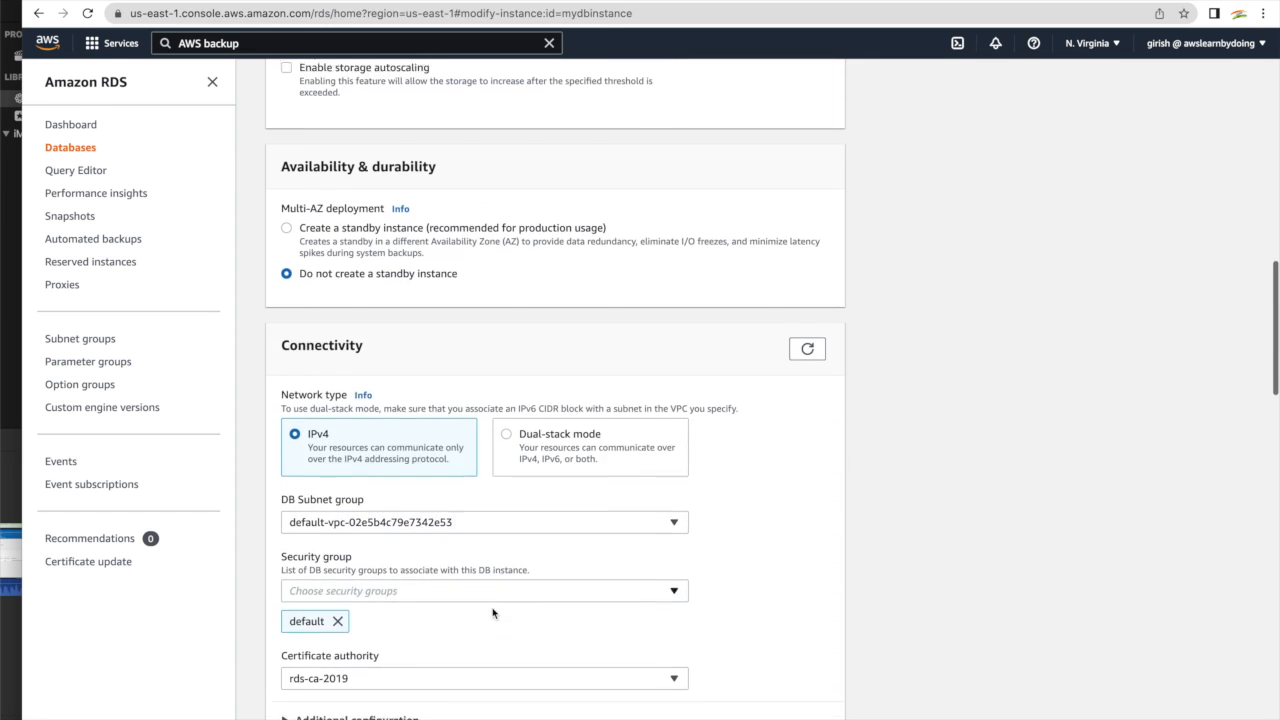
scroll(492, 613, "down", 1)
left_click(338, 550)
left_click(359, 517)
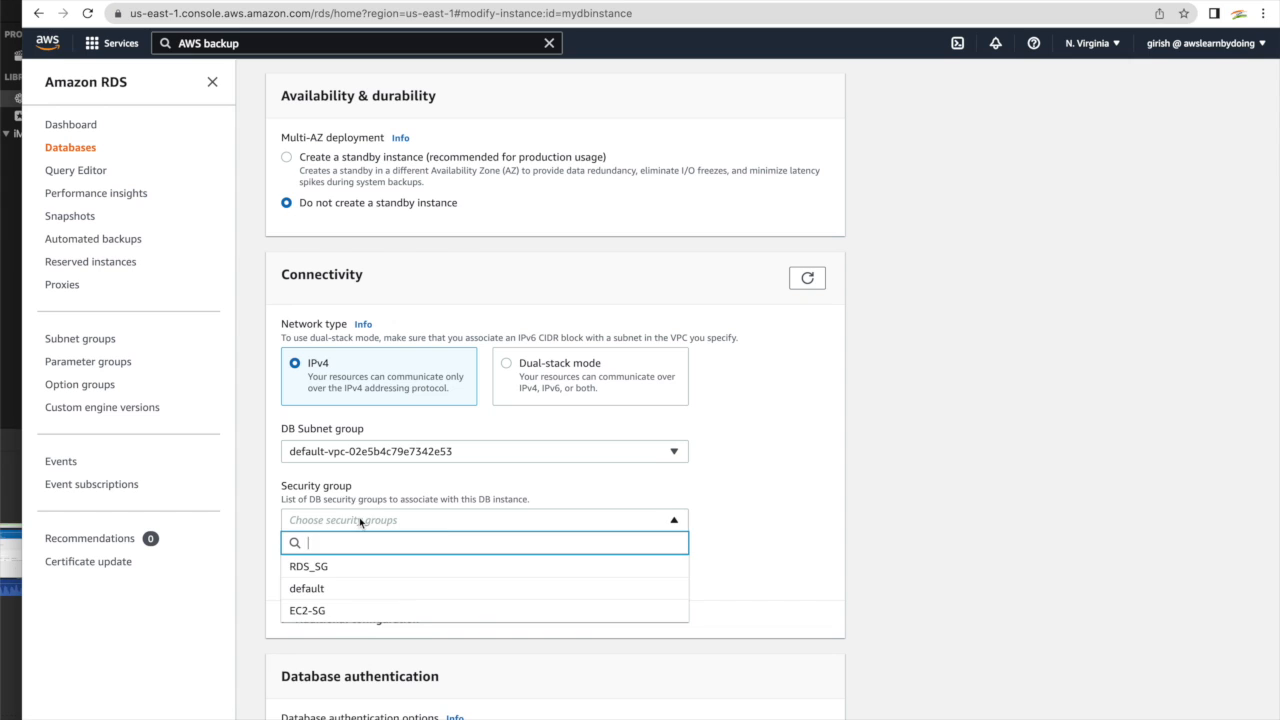
left_click(309, 569)
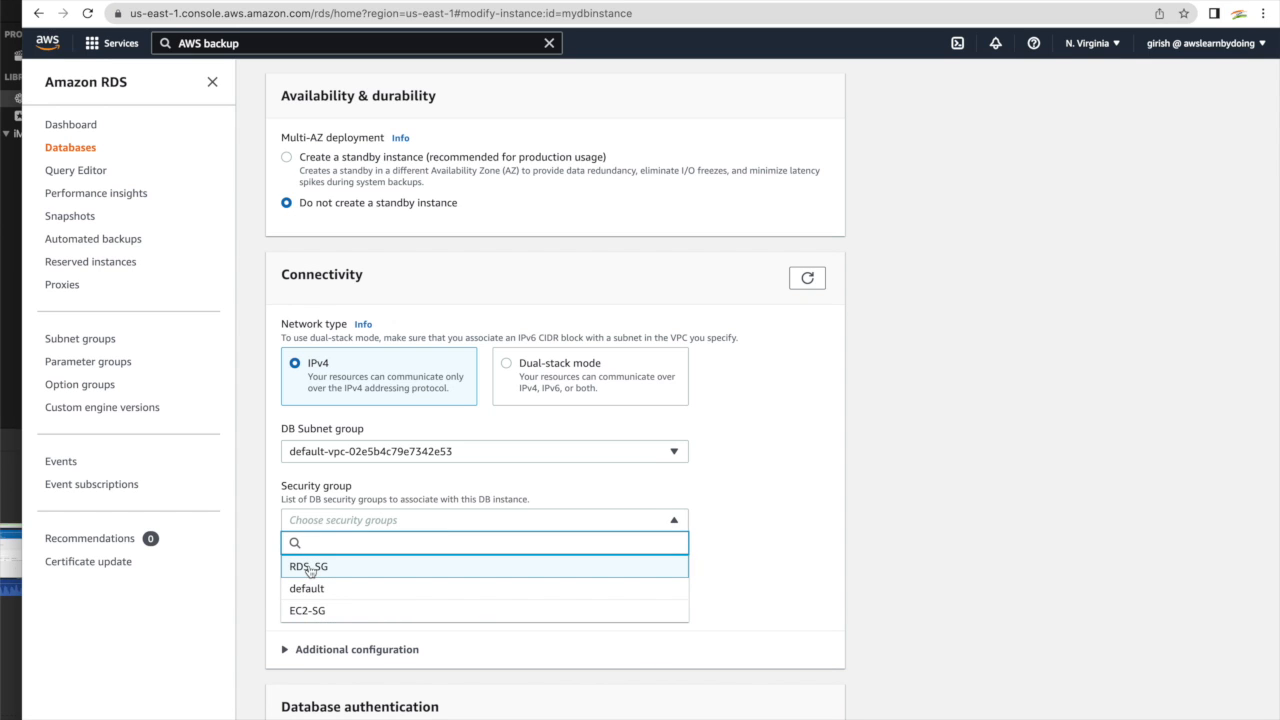
left_click(742, 566)
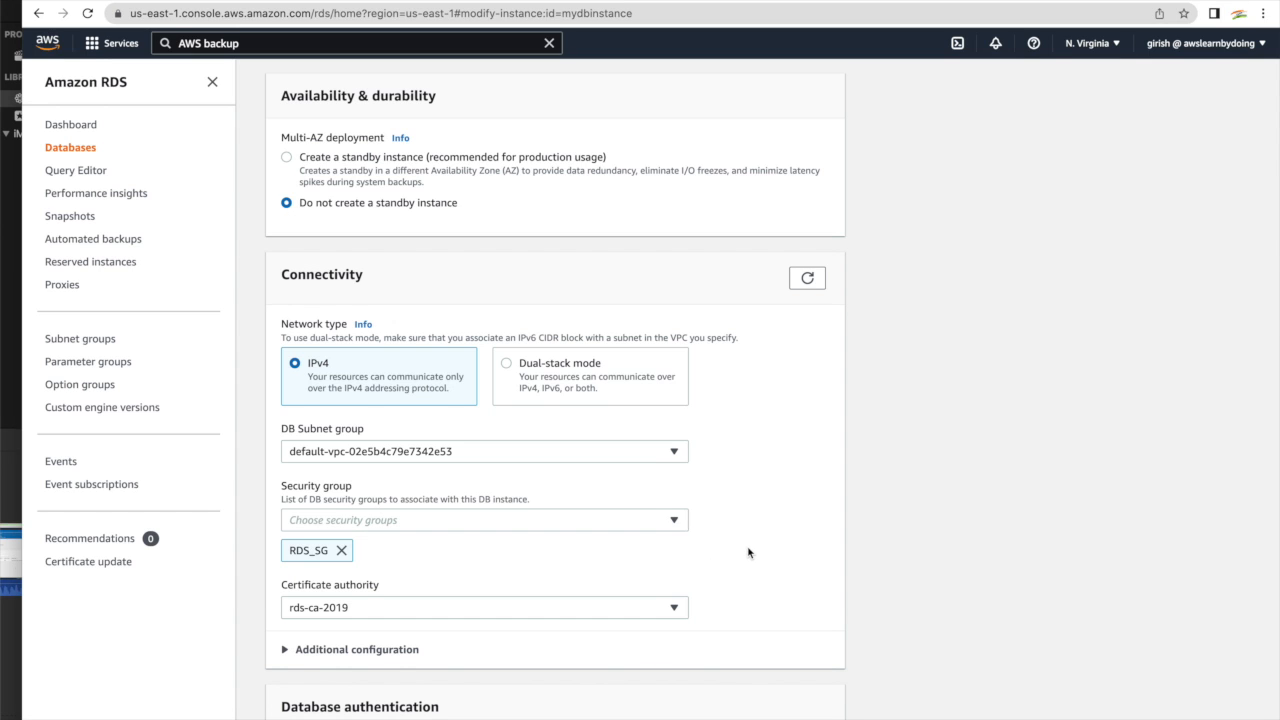
Submit the security group modification to apply immediately, and reopen the details of mydbinstance
scroll(748, 552, "down", 1)
scroll(745, 530, "down", 5)
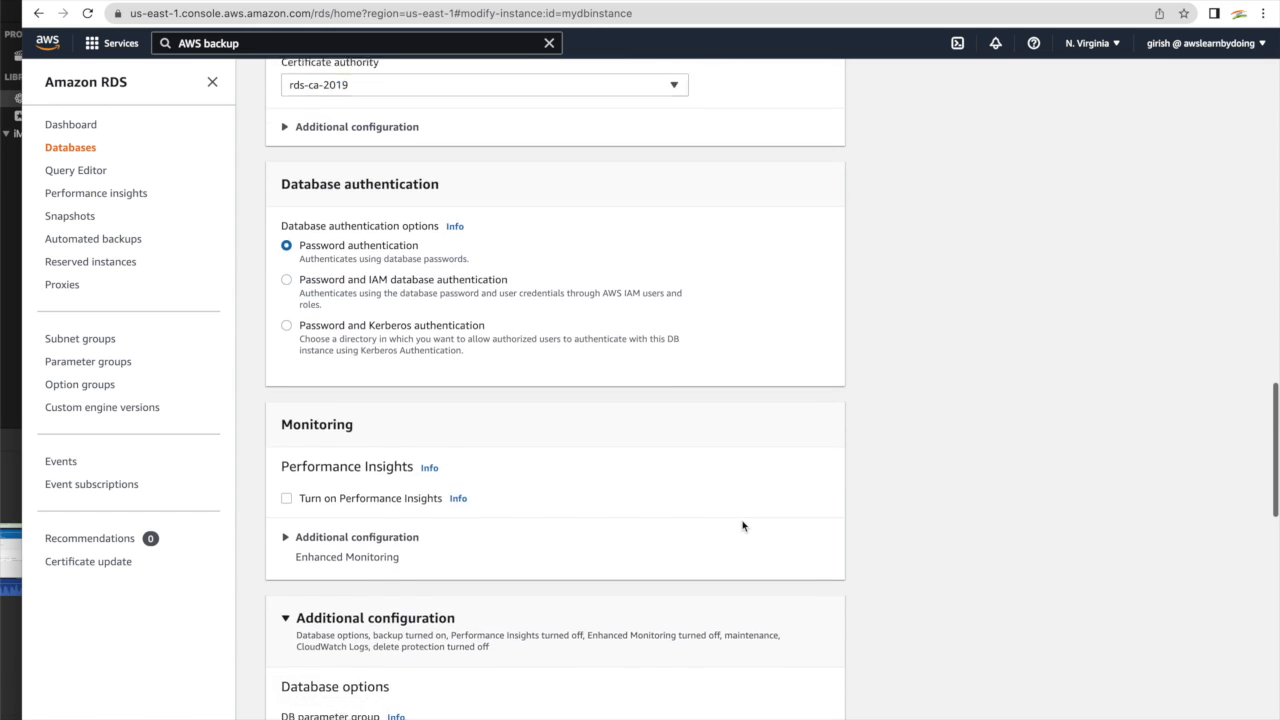
scroll(743, 527, "down", 7)
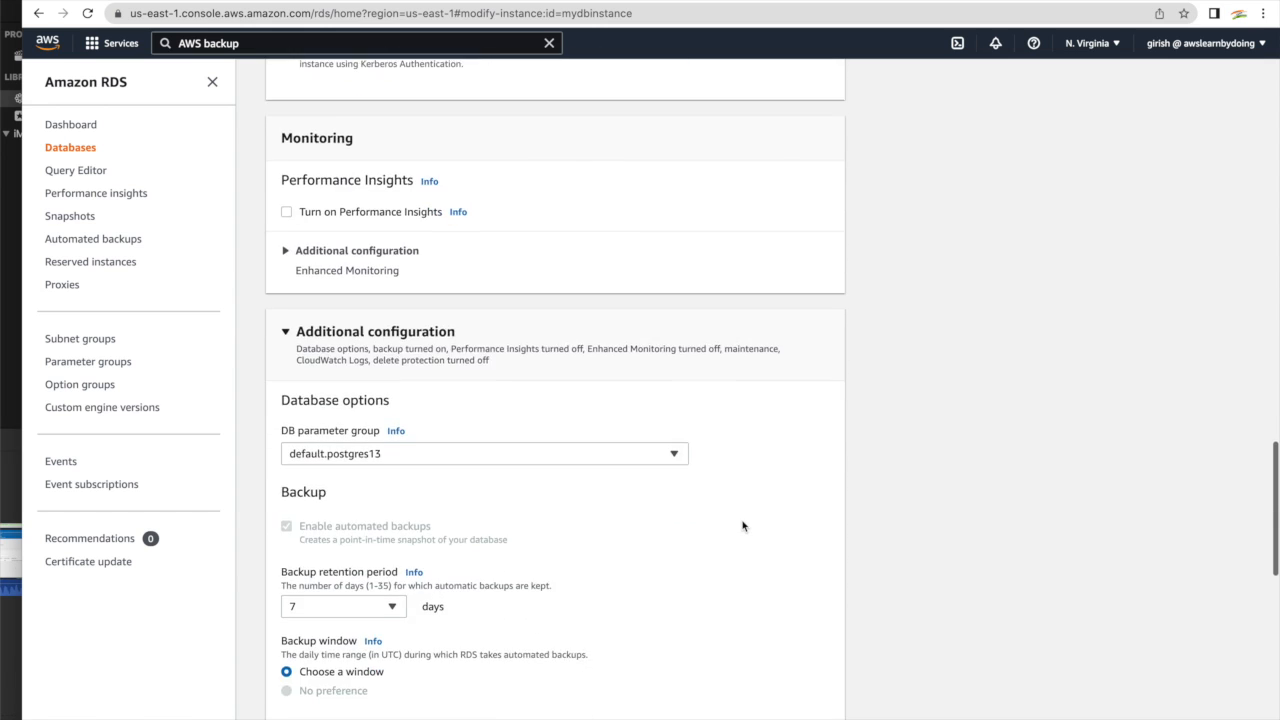
scroll(743, 525, "down", 3)
left_click(803, 697)
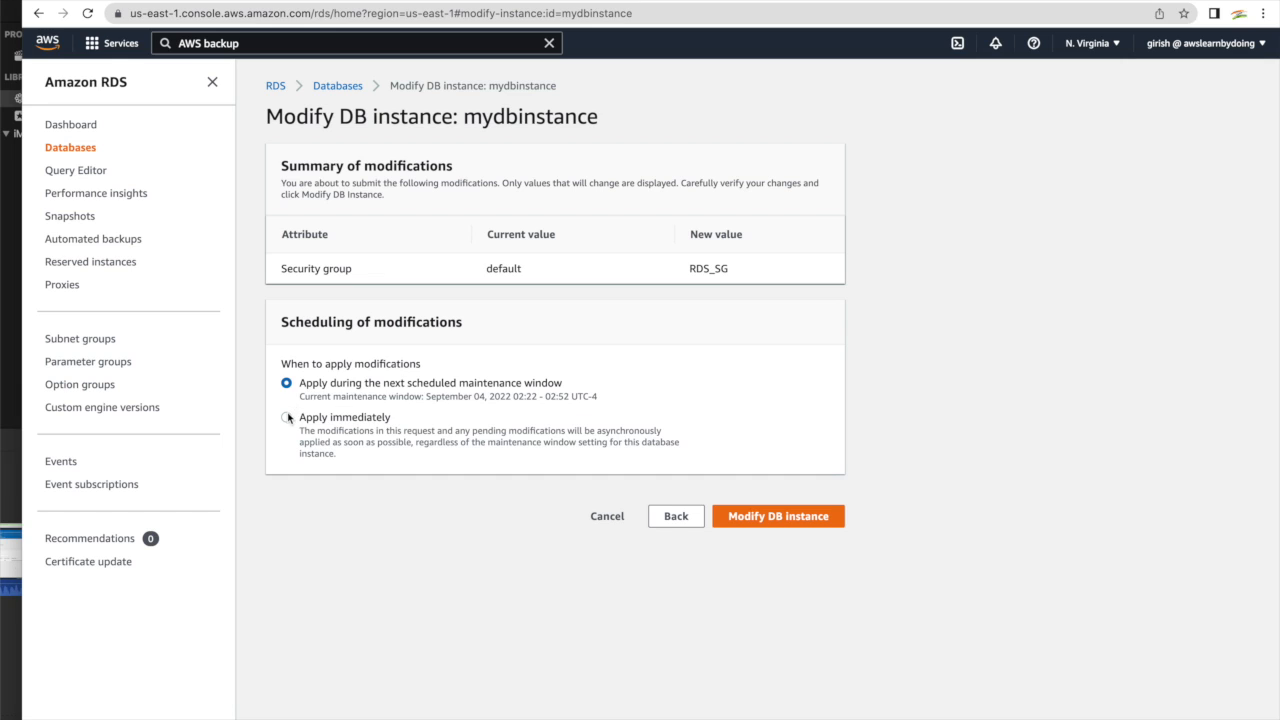
left_click(287, 418)
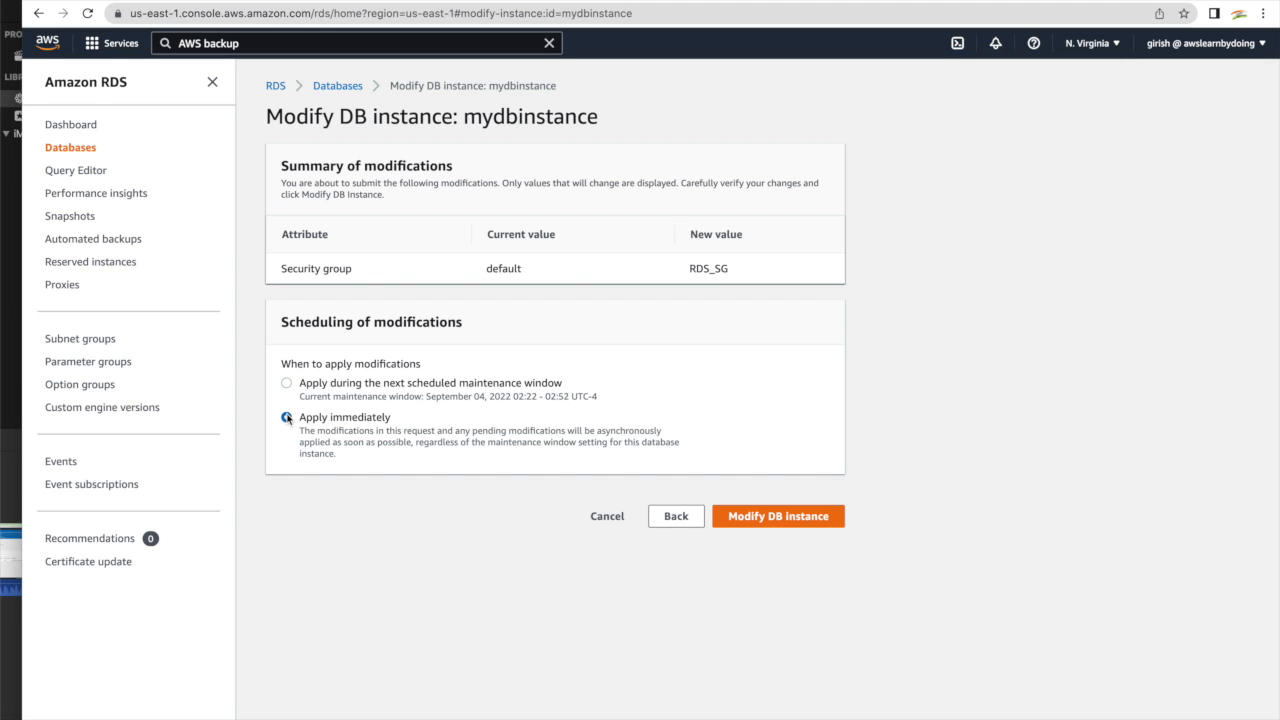
left_click(767, 522)
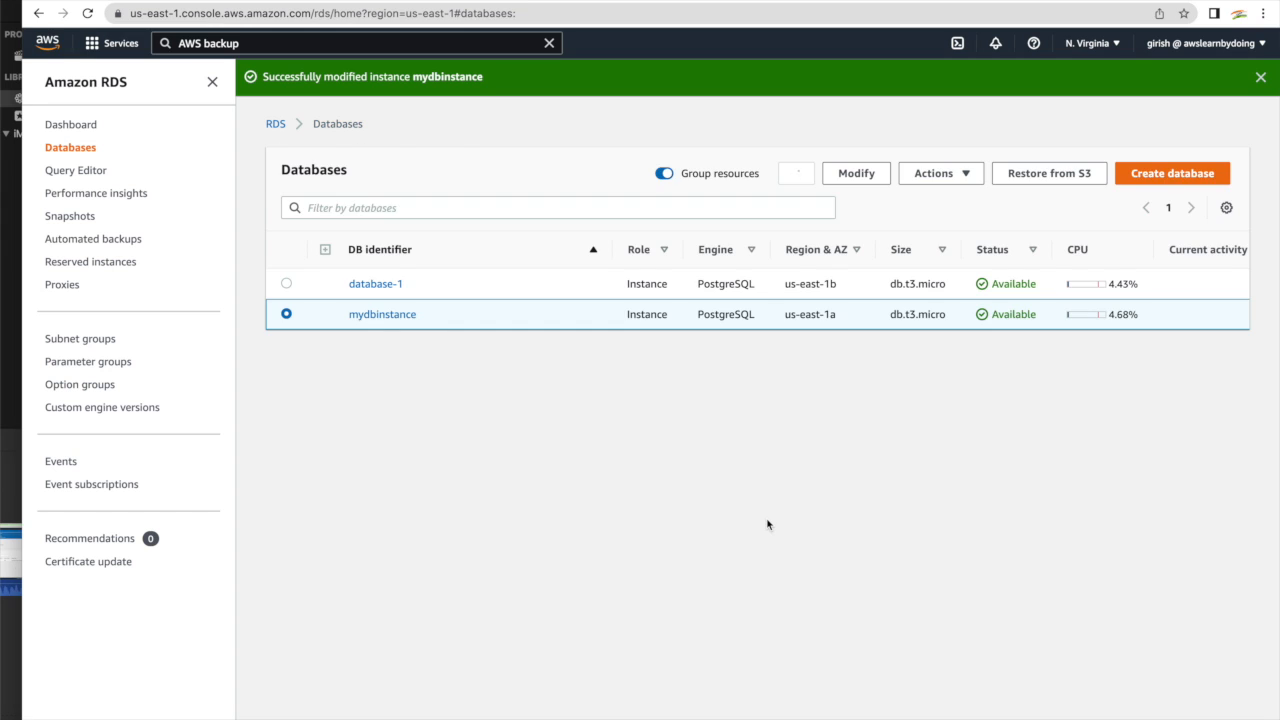
left_click(381, 316)
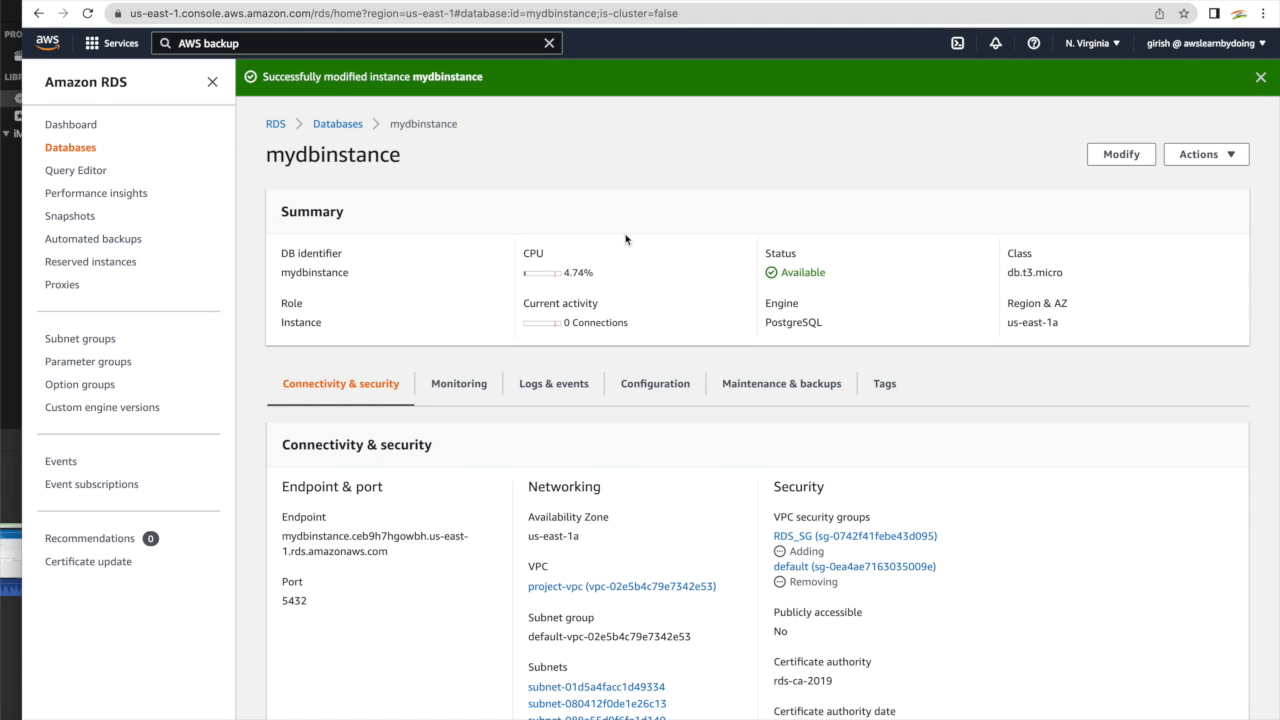
Switch to the EC2-Project-Demo terminal, list its files, and display workfile.txt to get the saved psql connection command
scroll(835, 232, "up", 1)
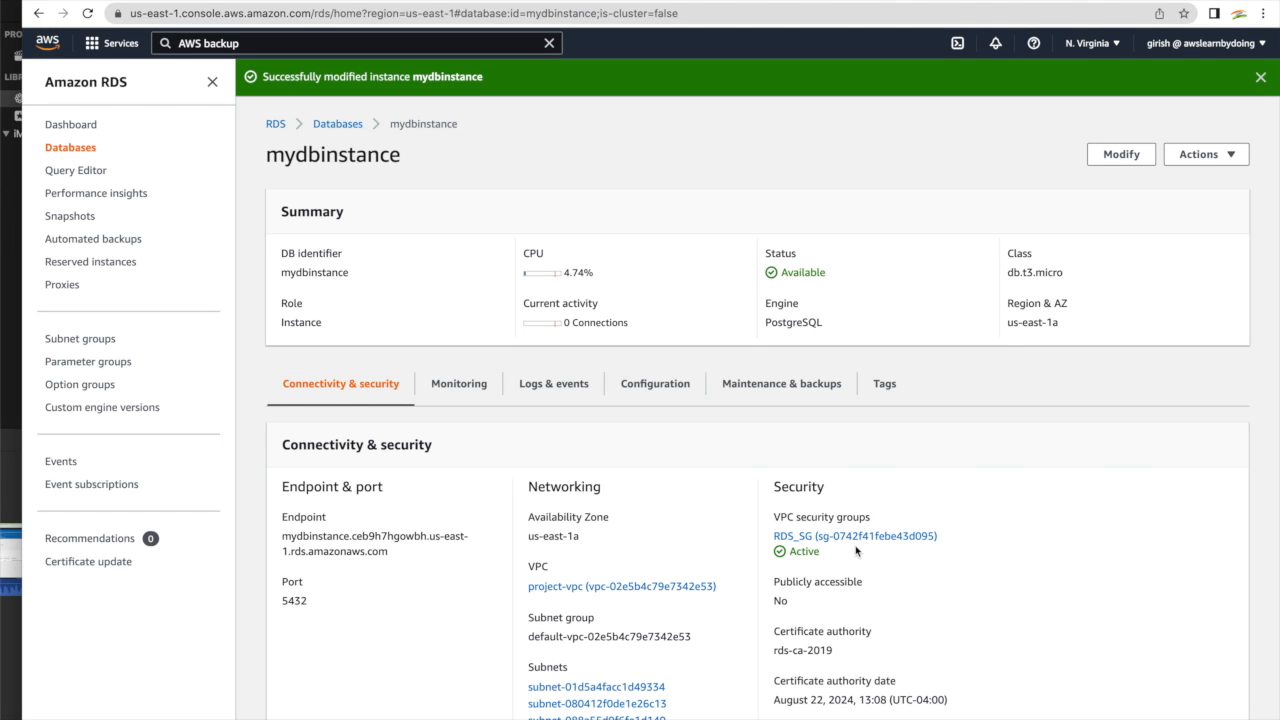
left_click(677, 4)
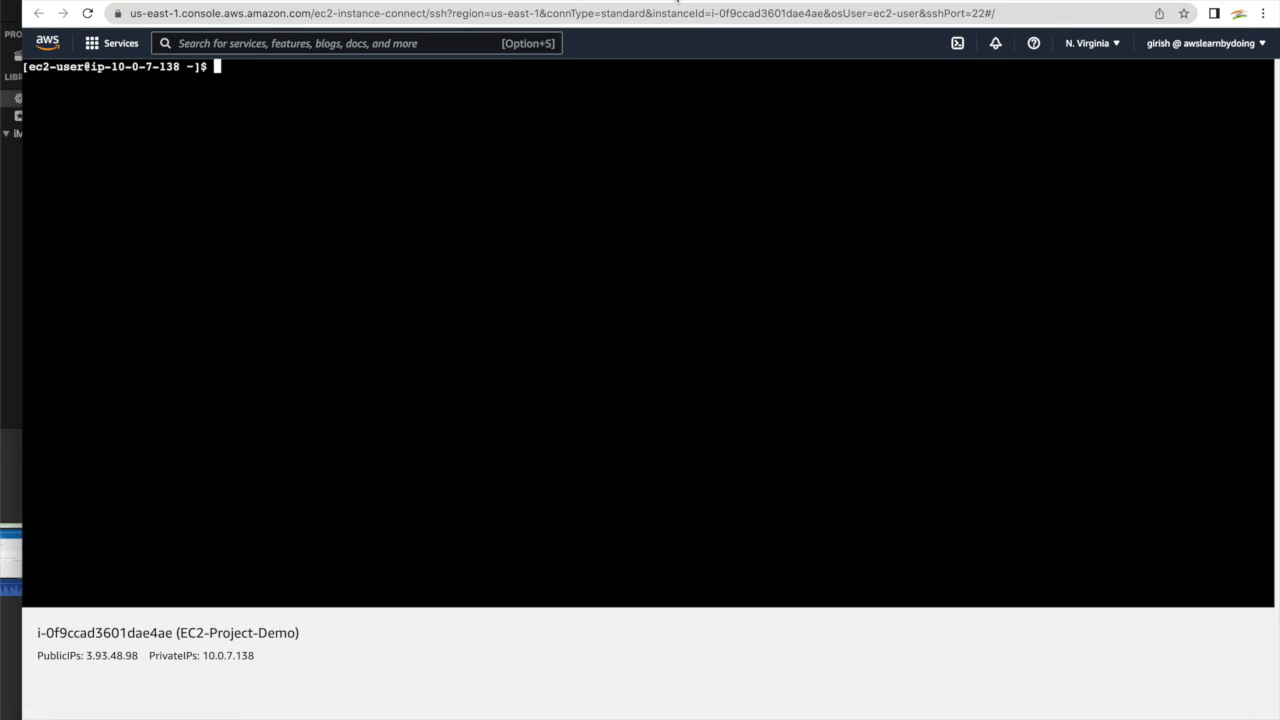
type("ll")
key("Return")
type("car workfile.txt")
key("Return")
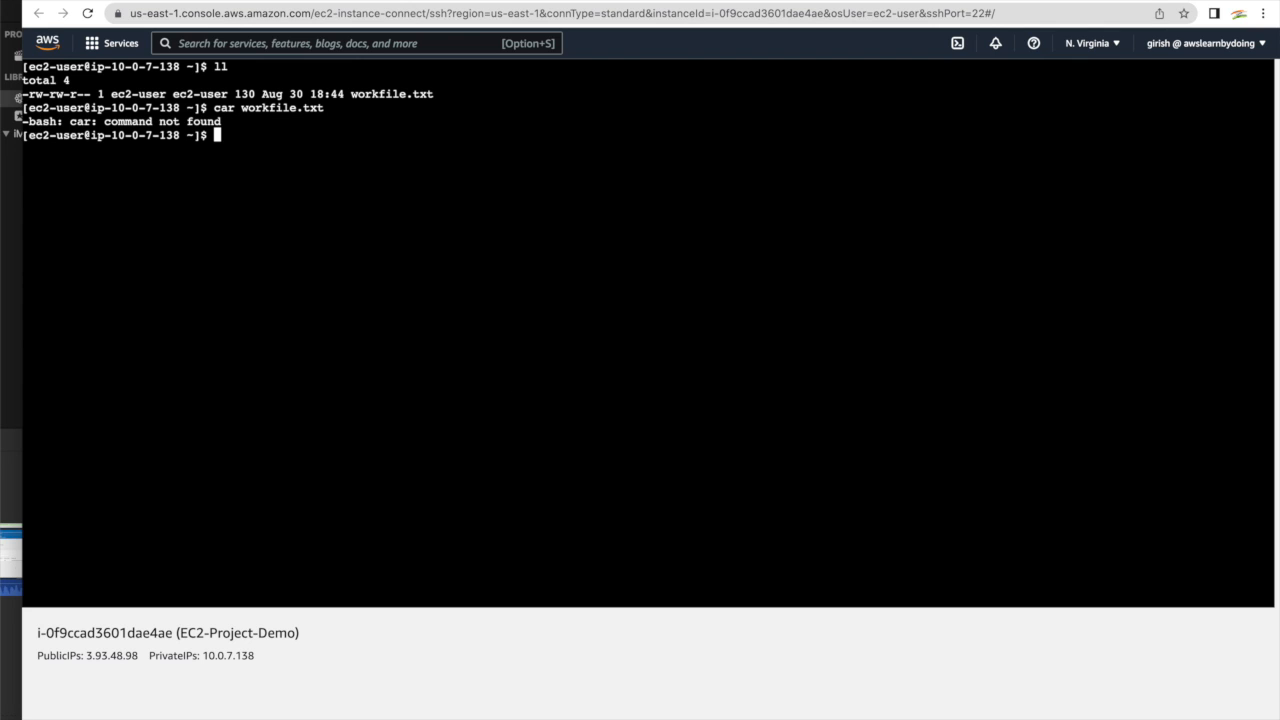
type("cat workfile.txt")
key("Return")
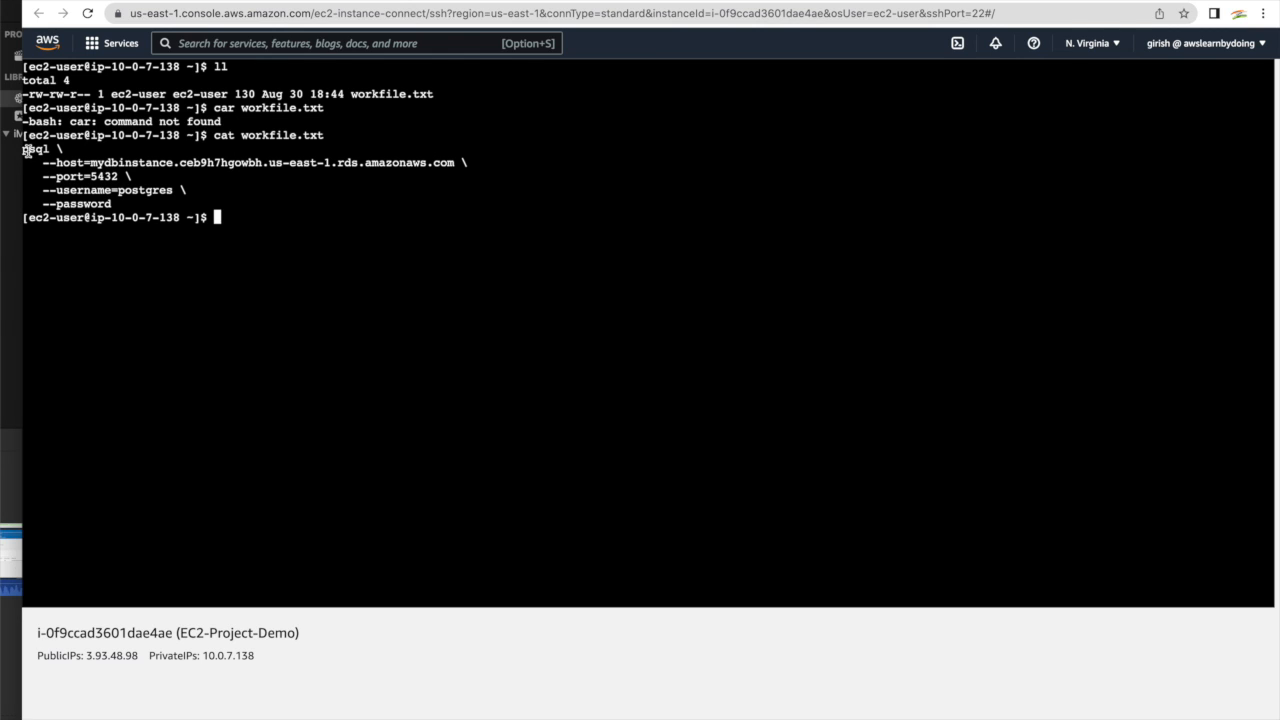
Connect to mydbinstance with the psql command from workfile.txt, entering the postgres password, and select all rows from the students table
left_click_drag(27, 149, 130, 201)
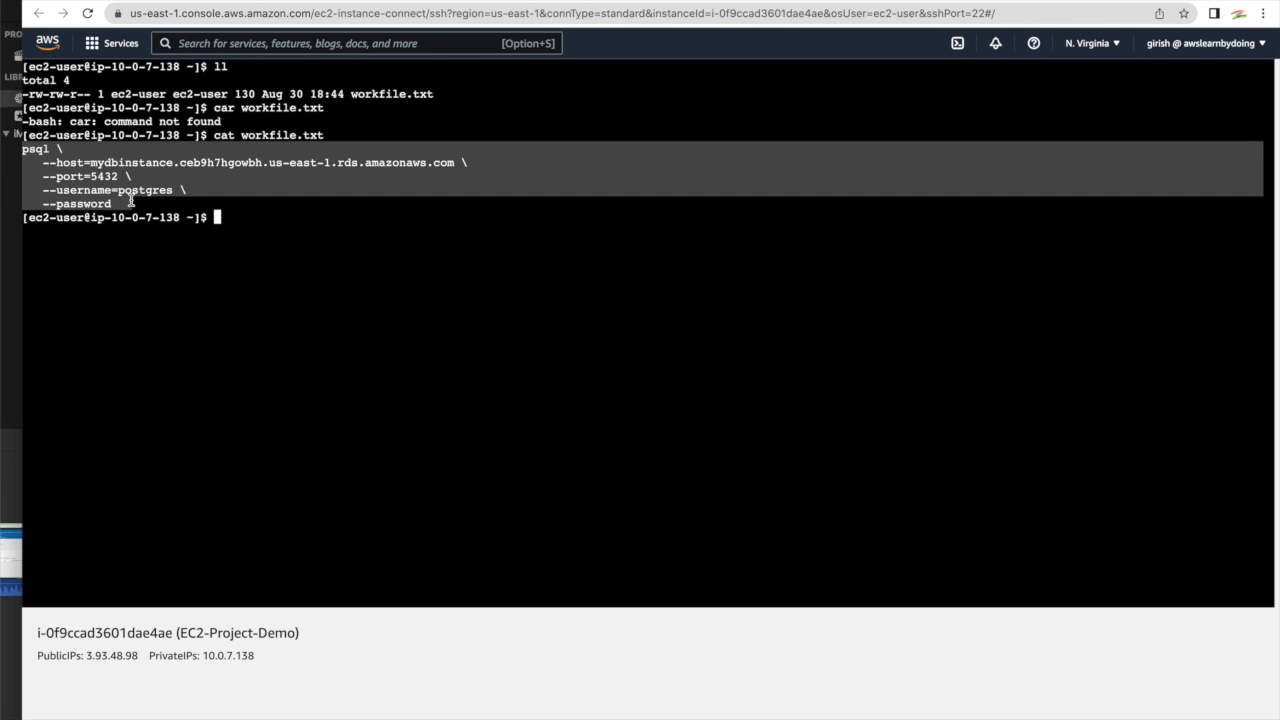
key("super+v")
key("Return")
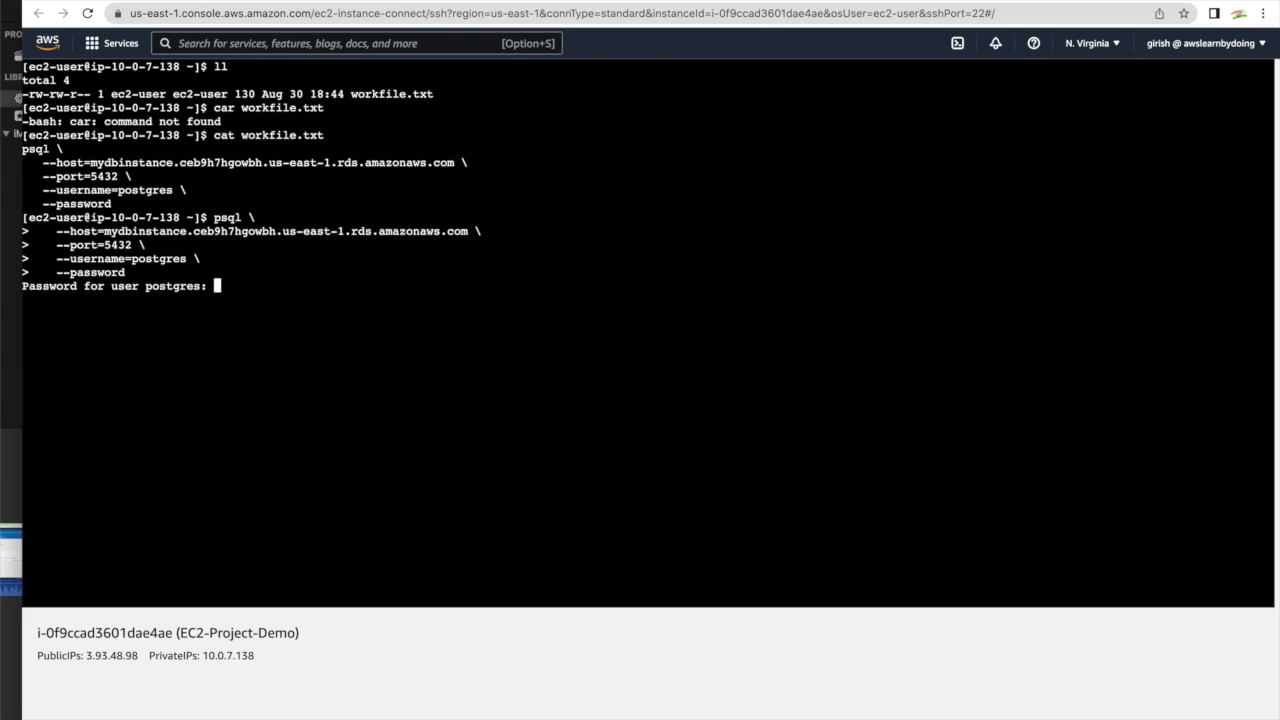
key("Return")
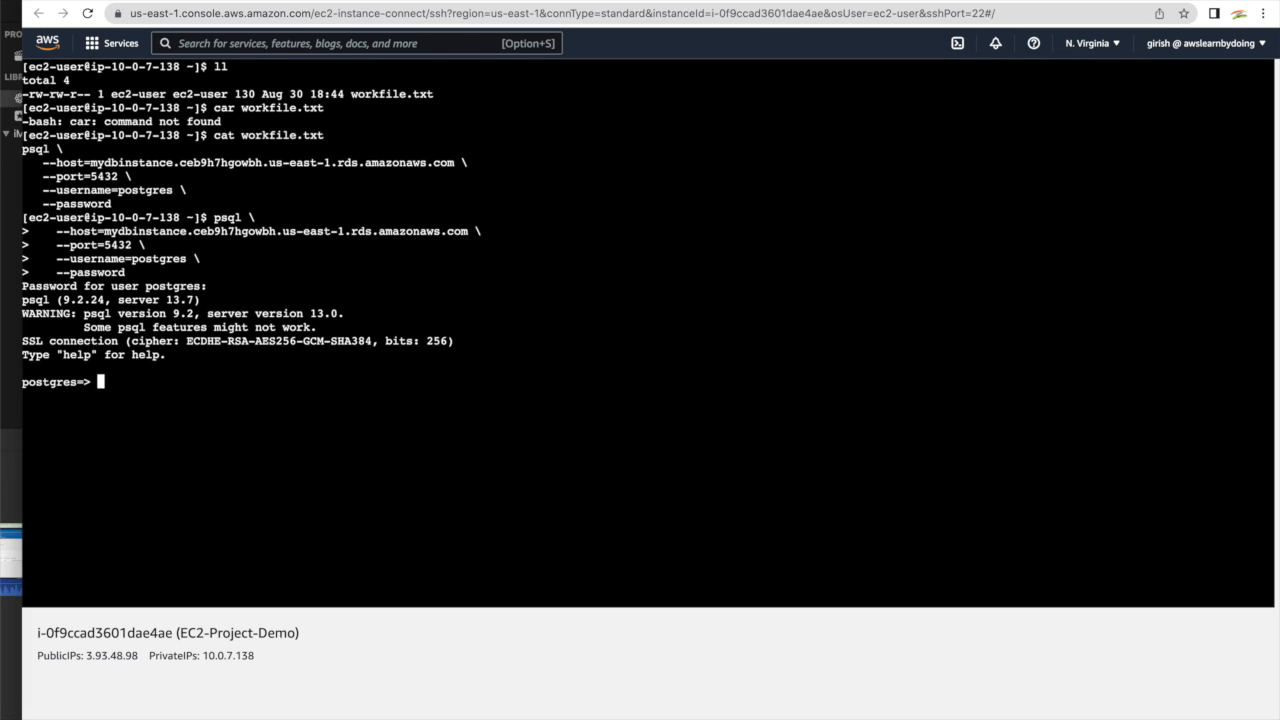
type("select * from students;")
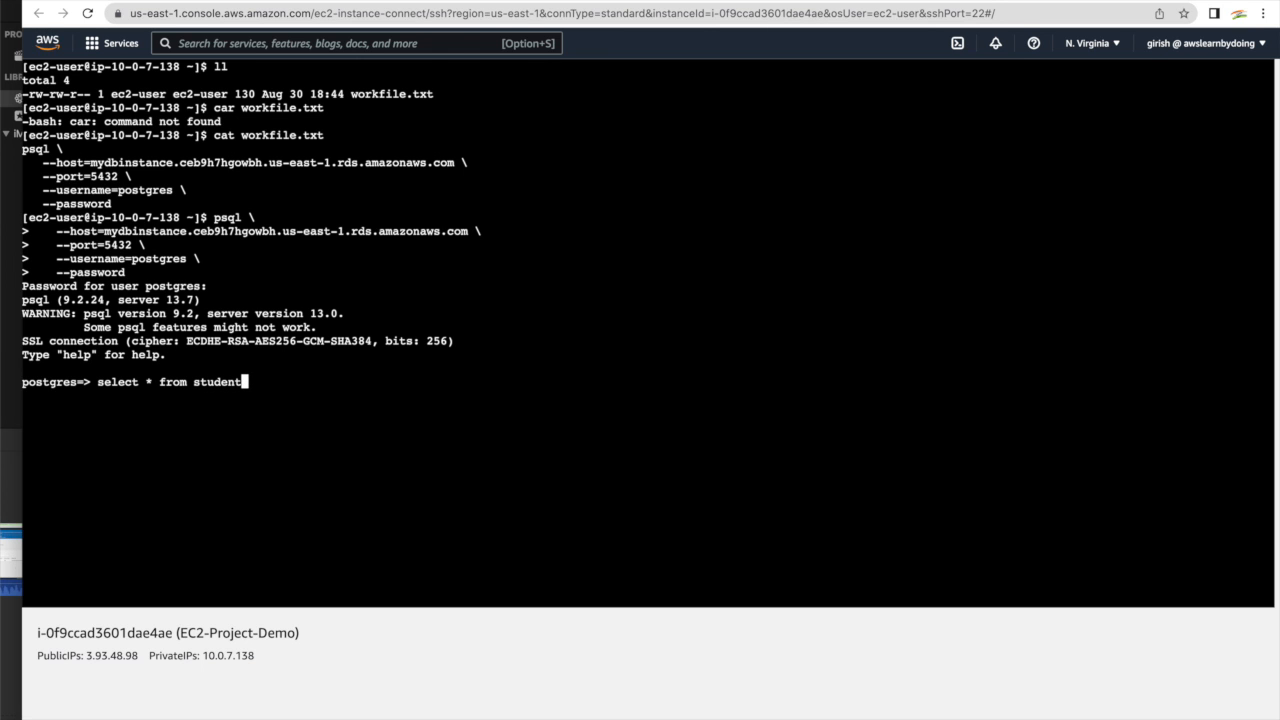
key("Return")
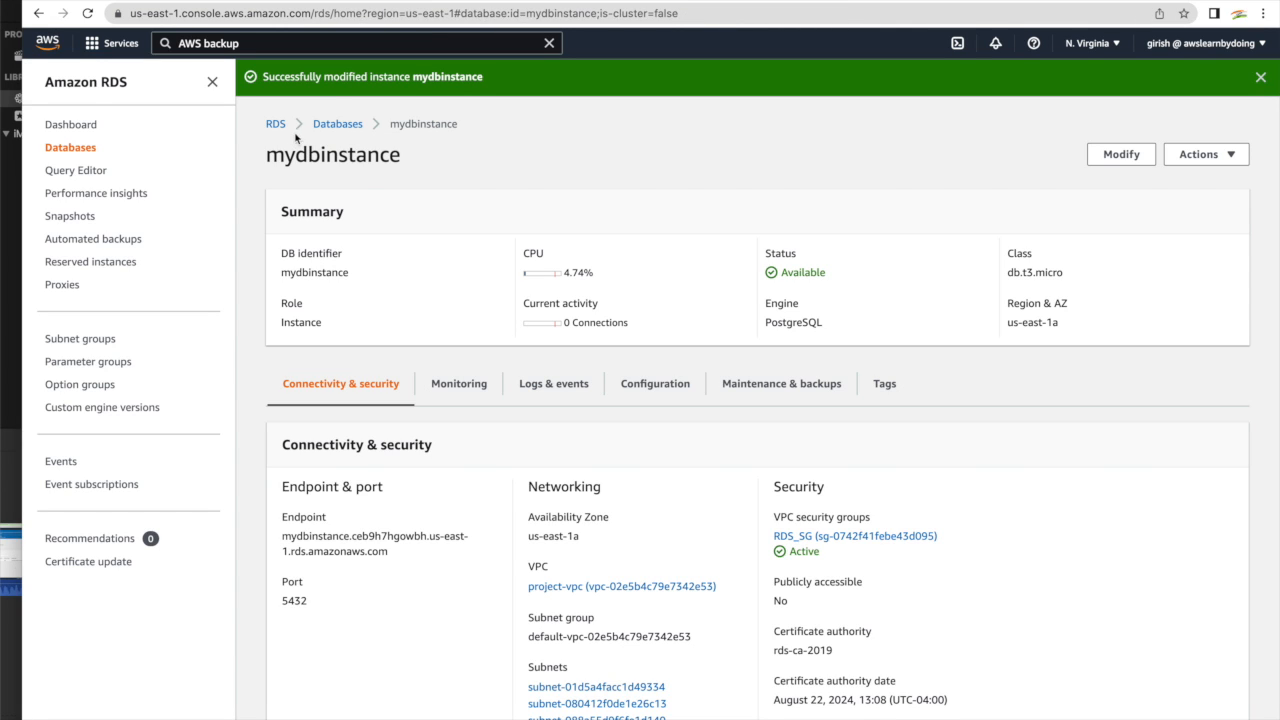
Delete the mydbinstance database in Amazon RDS without a final snapshot or retained automated backups, acknowledging the loss and confirming with "delete me"
left_click(337, 124)
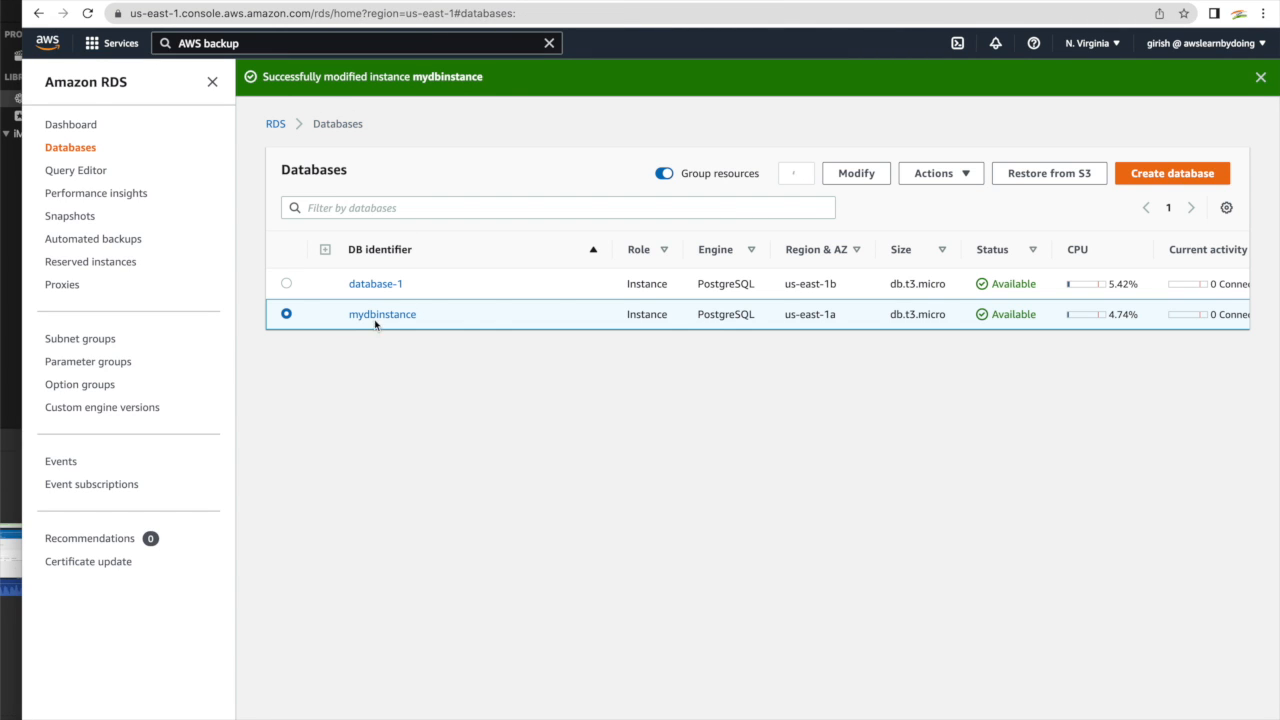
left_click(943, 186)
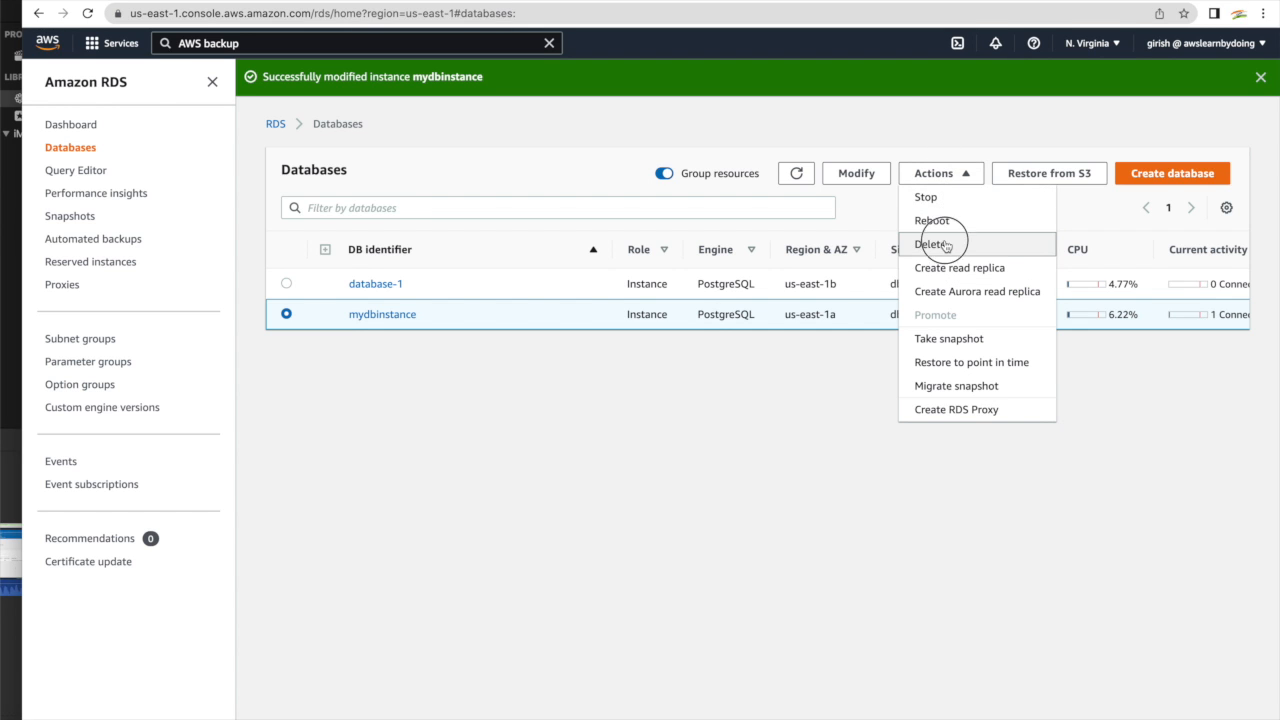
left_click(945, 245)
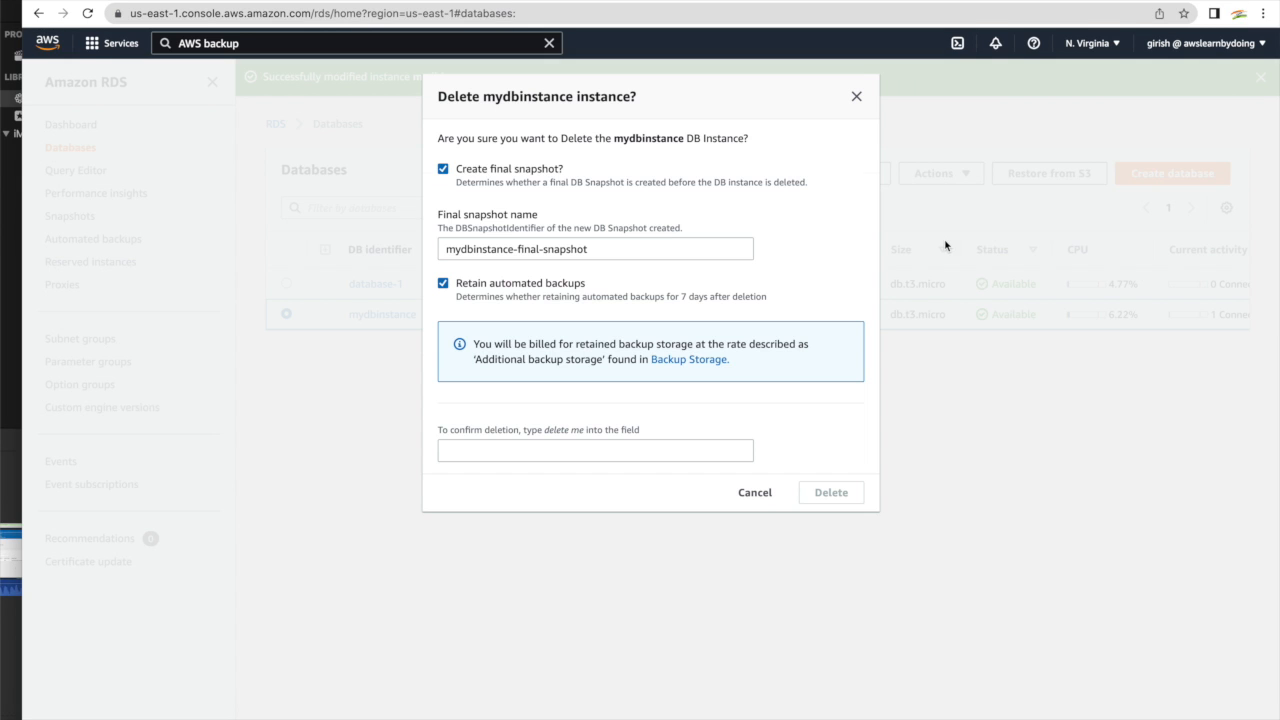
left_click(443, 170)
left_click(443, 215)
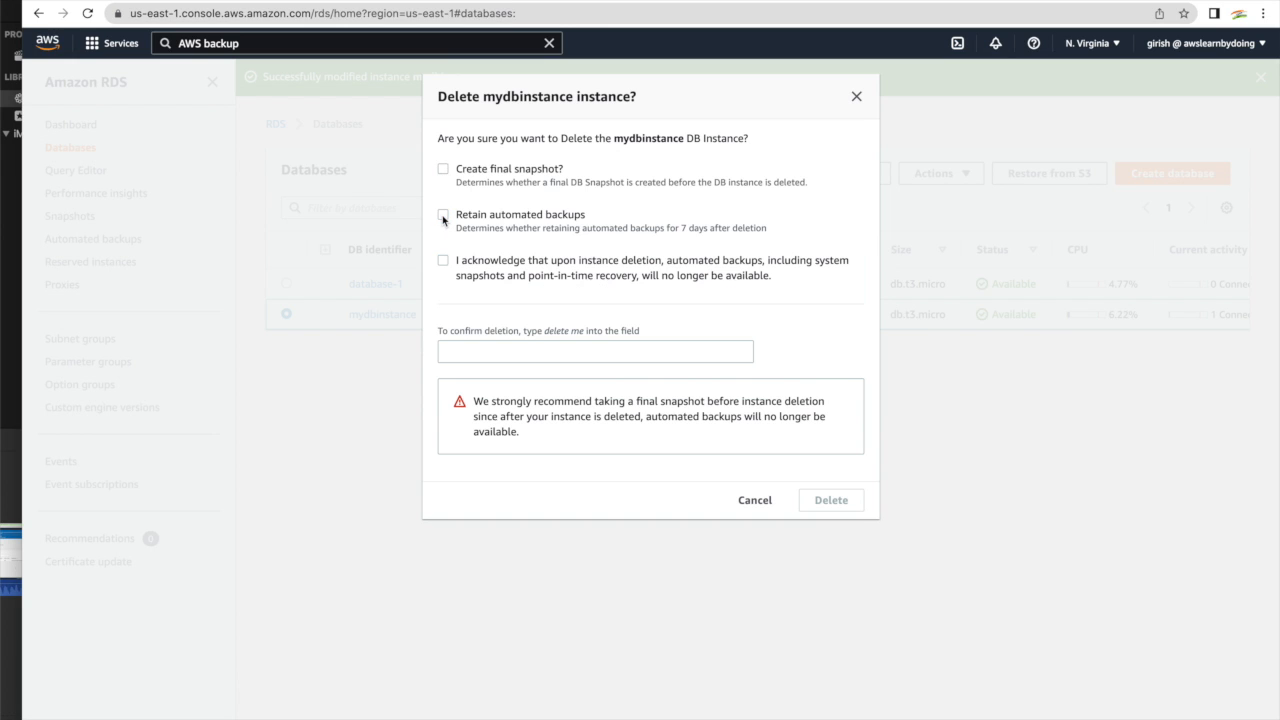
left_click(443, 261)
left_click(480, 342)
type("delete me")
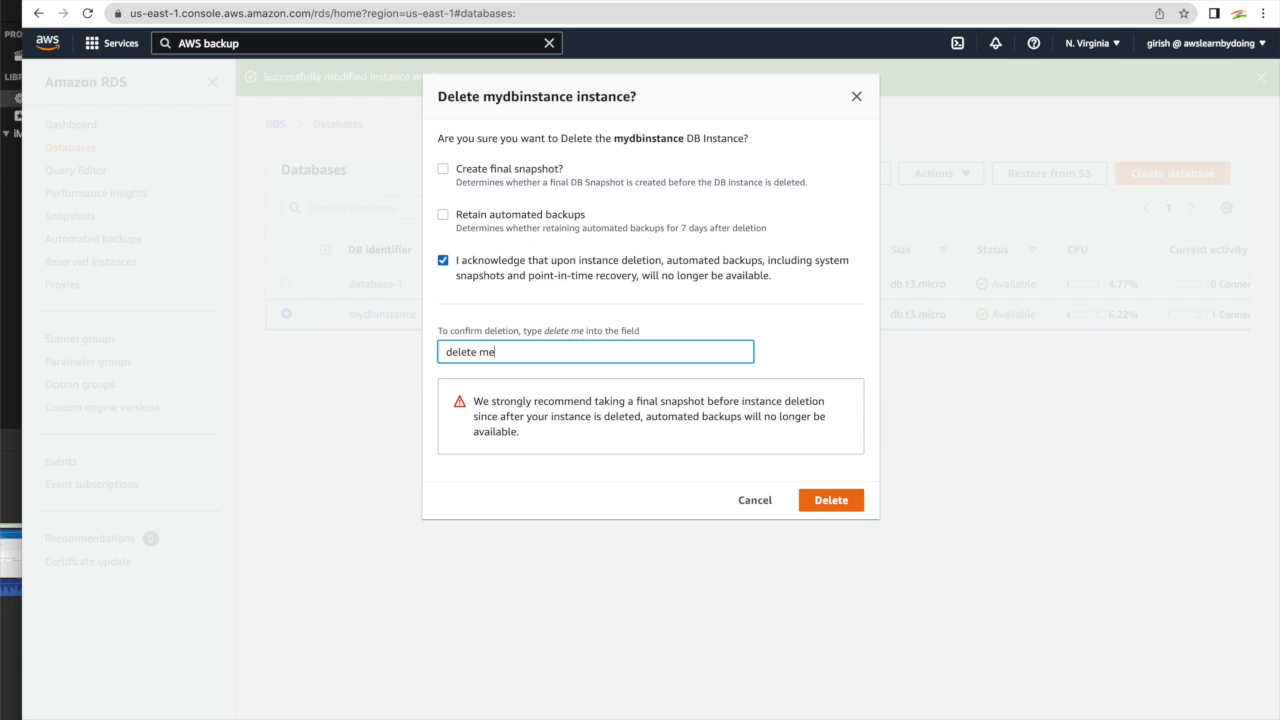
left_click(824, 508)
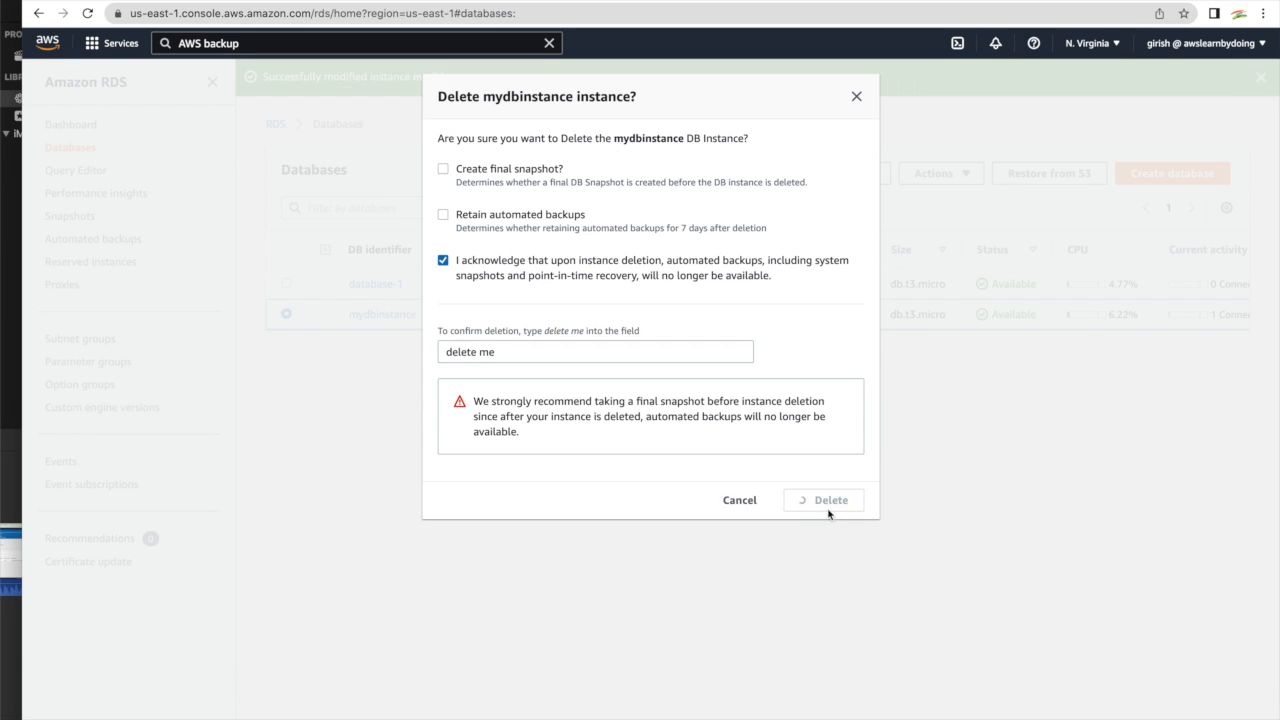
Delete the database-1 instance without a final snapshot or retained automated backups, acknowledging the loss and confirming with "delete me"
left_click(286, 322)
left_click(974, 220)
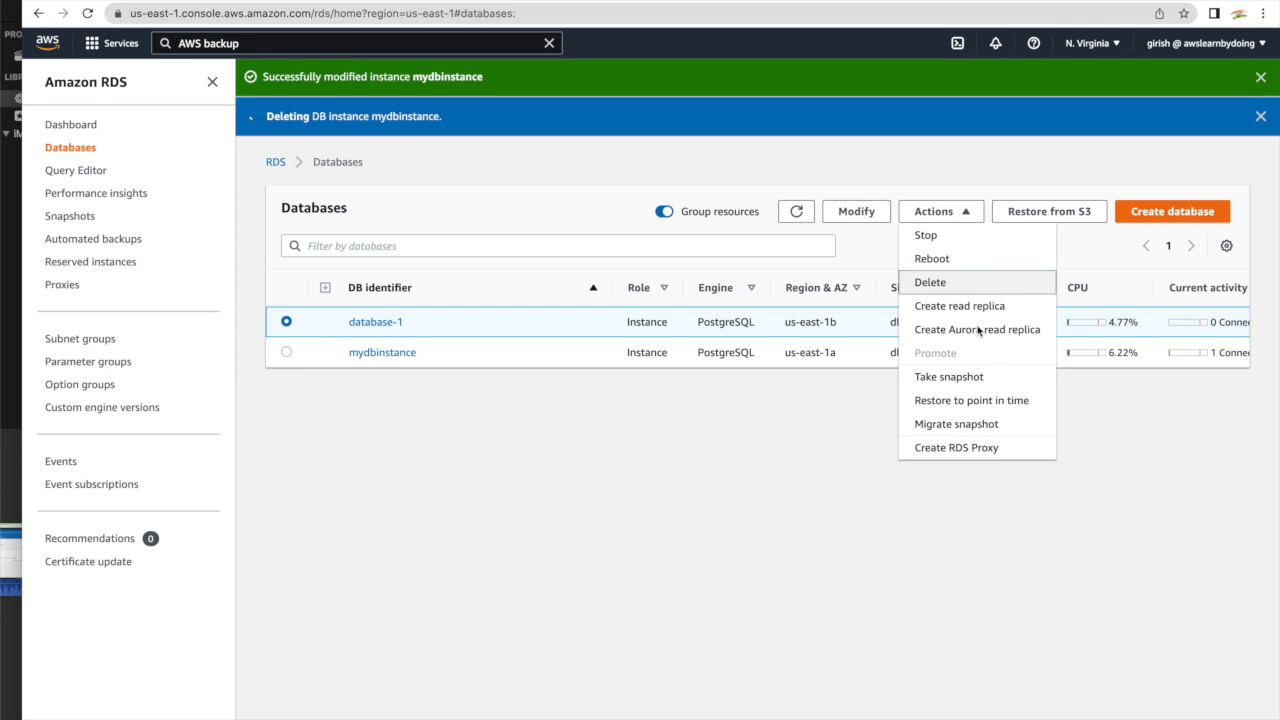
left_click(937, 292)
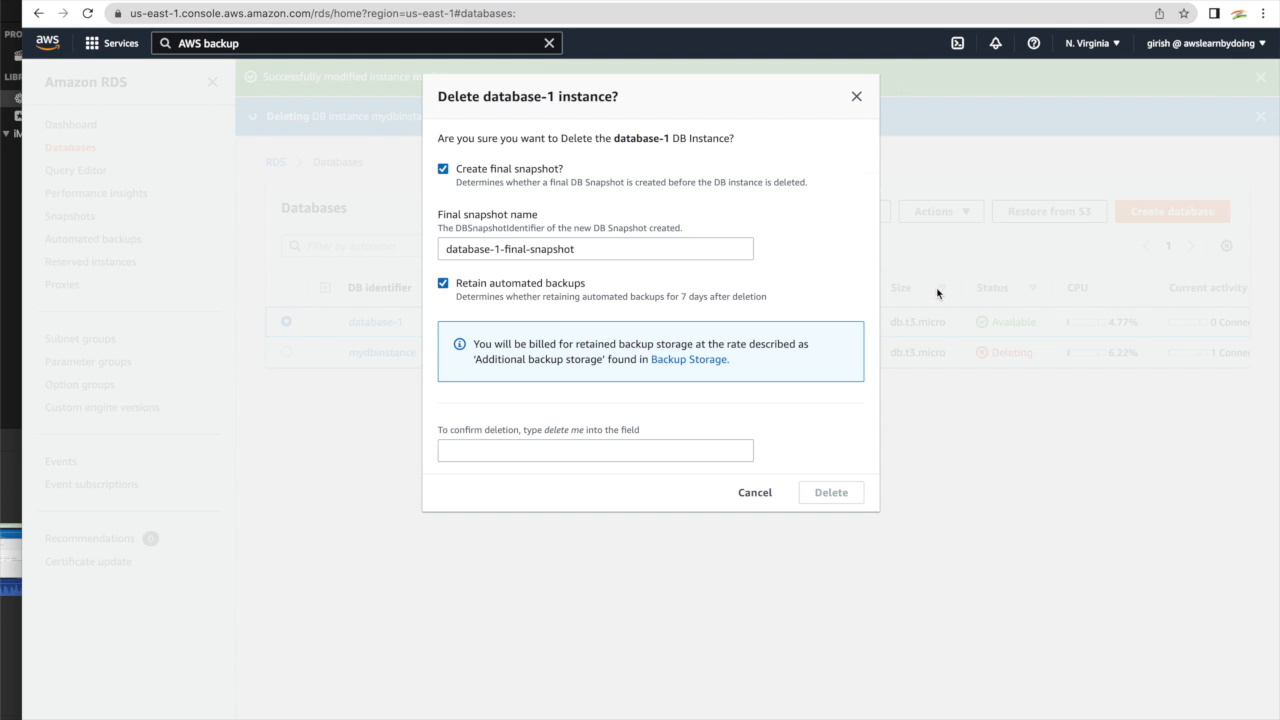
left_click(443, 169)
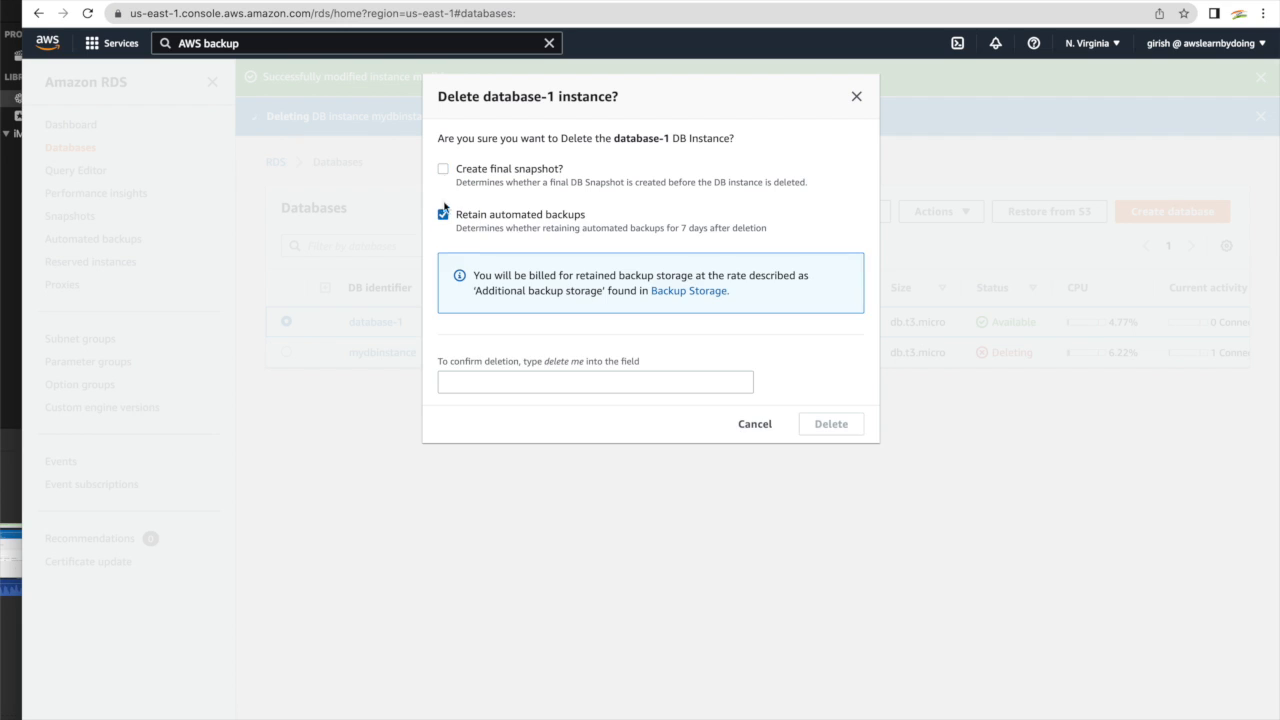
left_click(443, 215)
left_click(443, 261)
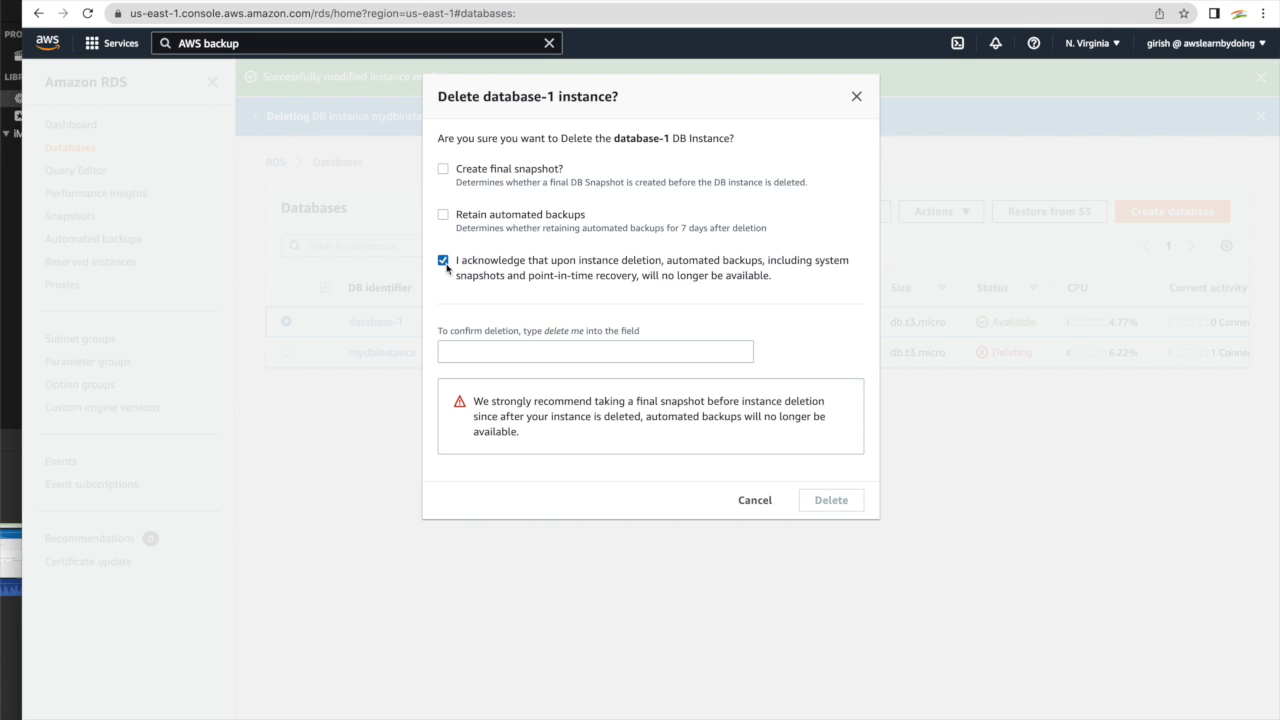
left_click(472, 351)
type("delete e")
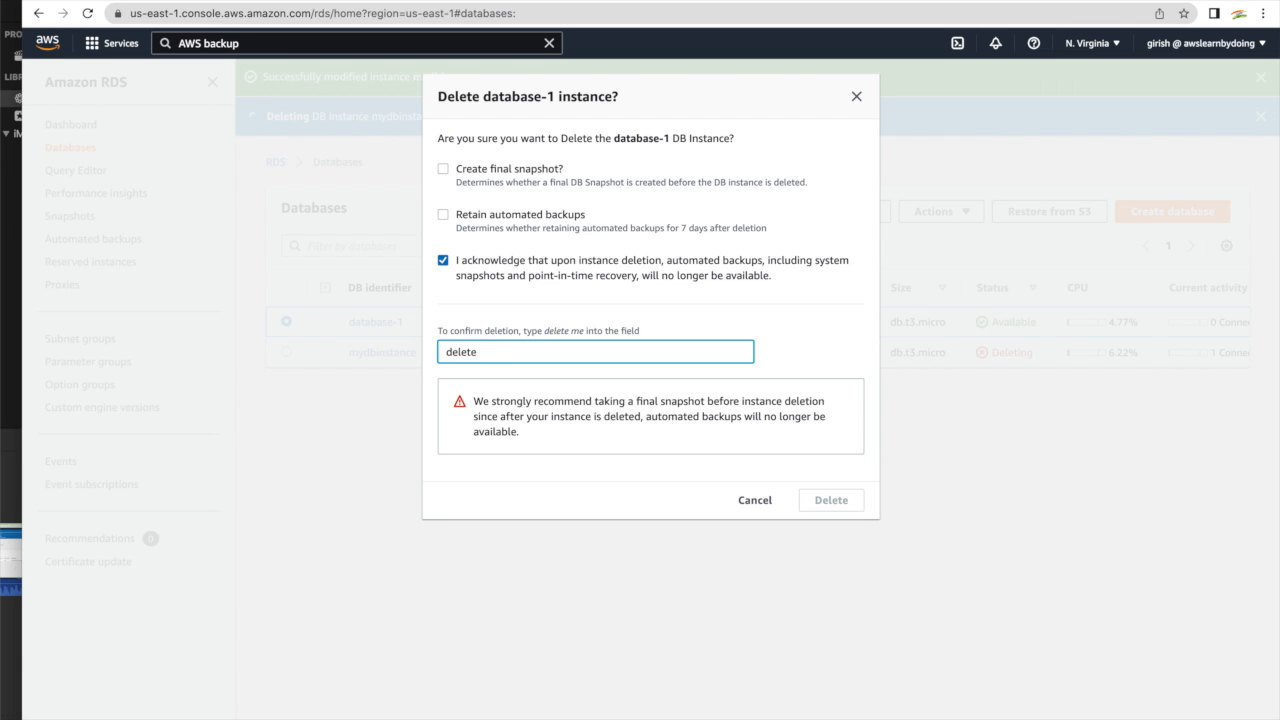
type("me")
left_click(830, 500)
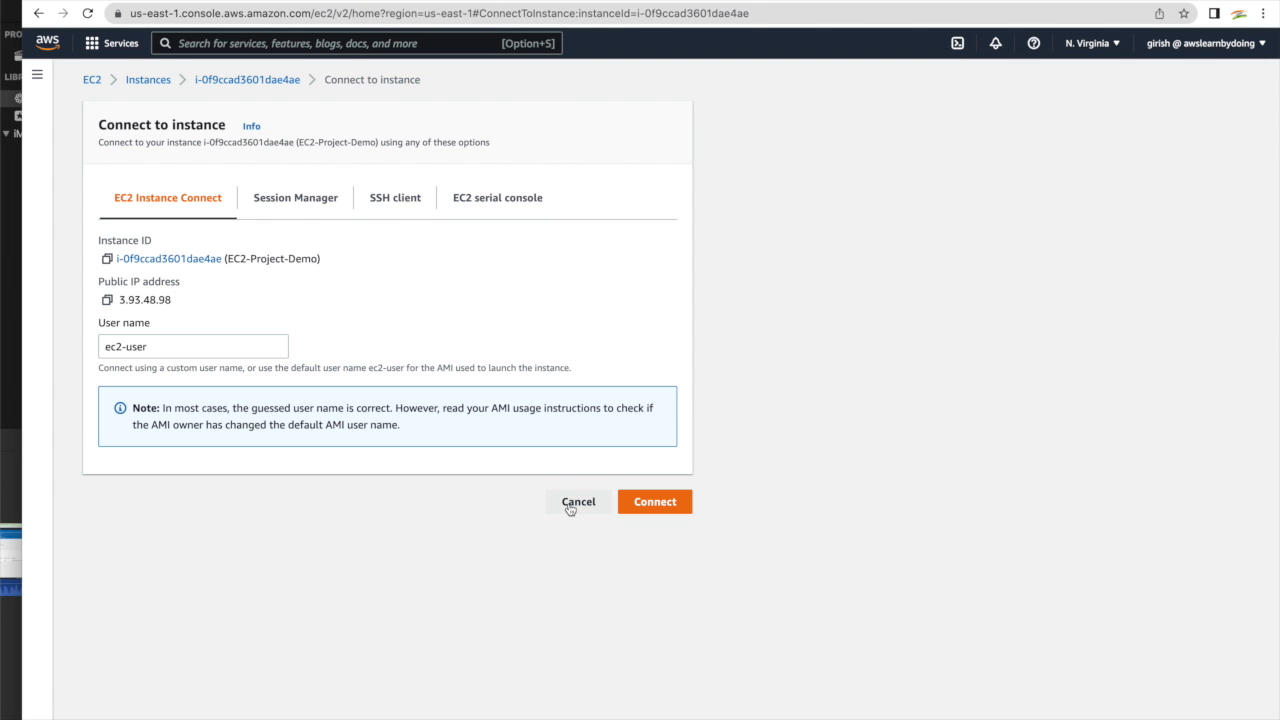
Leave the EC2 connection page and terminate the EC2-Project-Demo instance
left_click(570, 505)
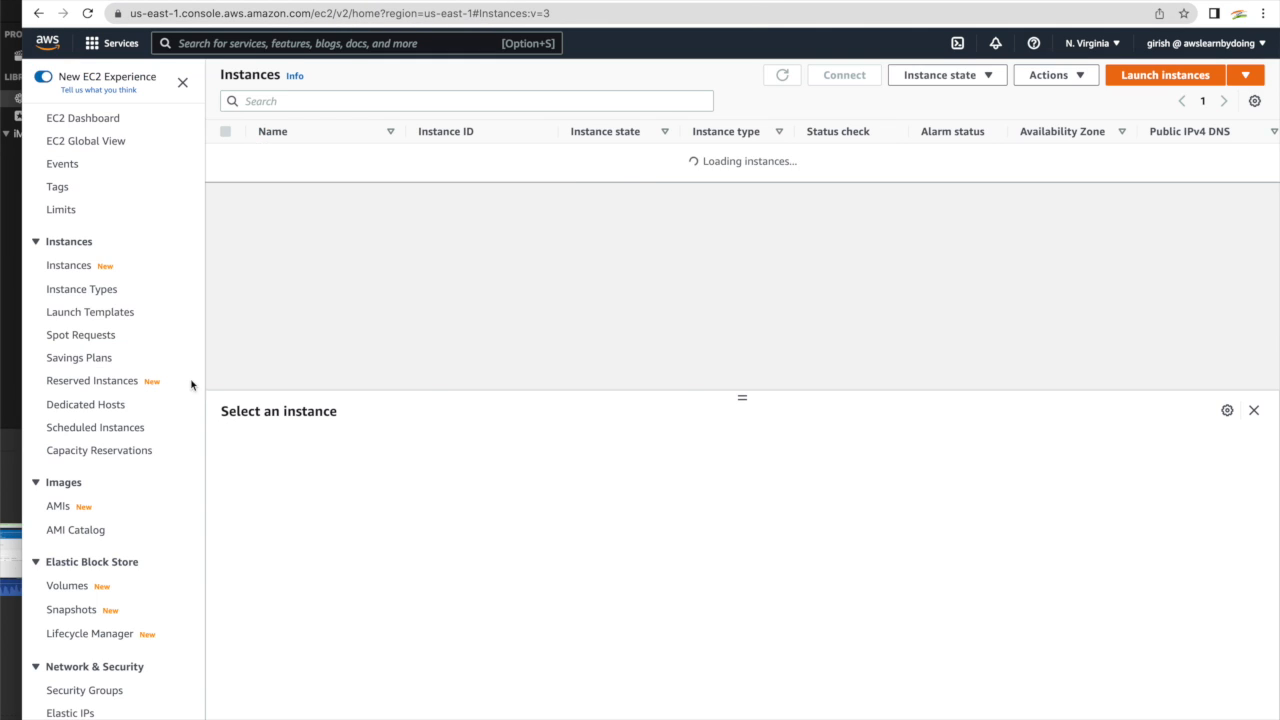
left_click(222, 157)
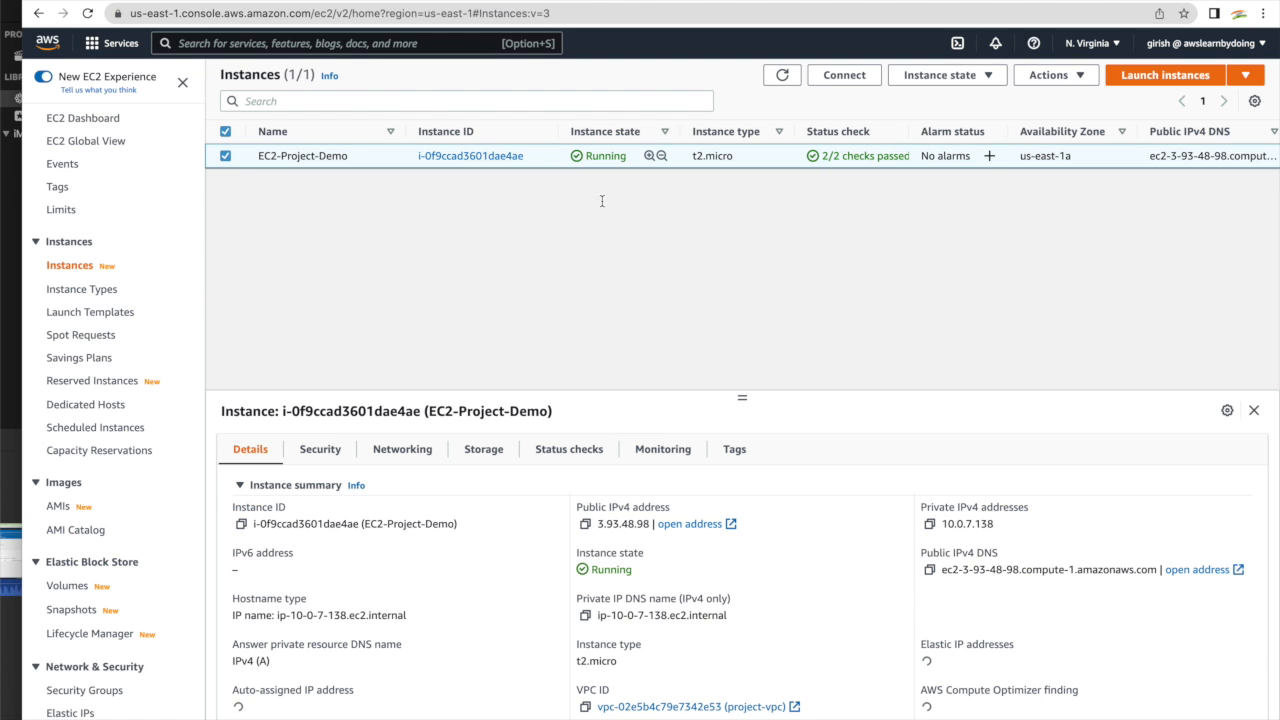
left_click(942, 84)
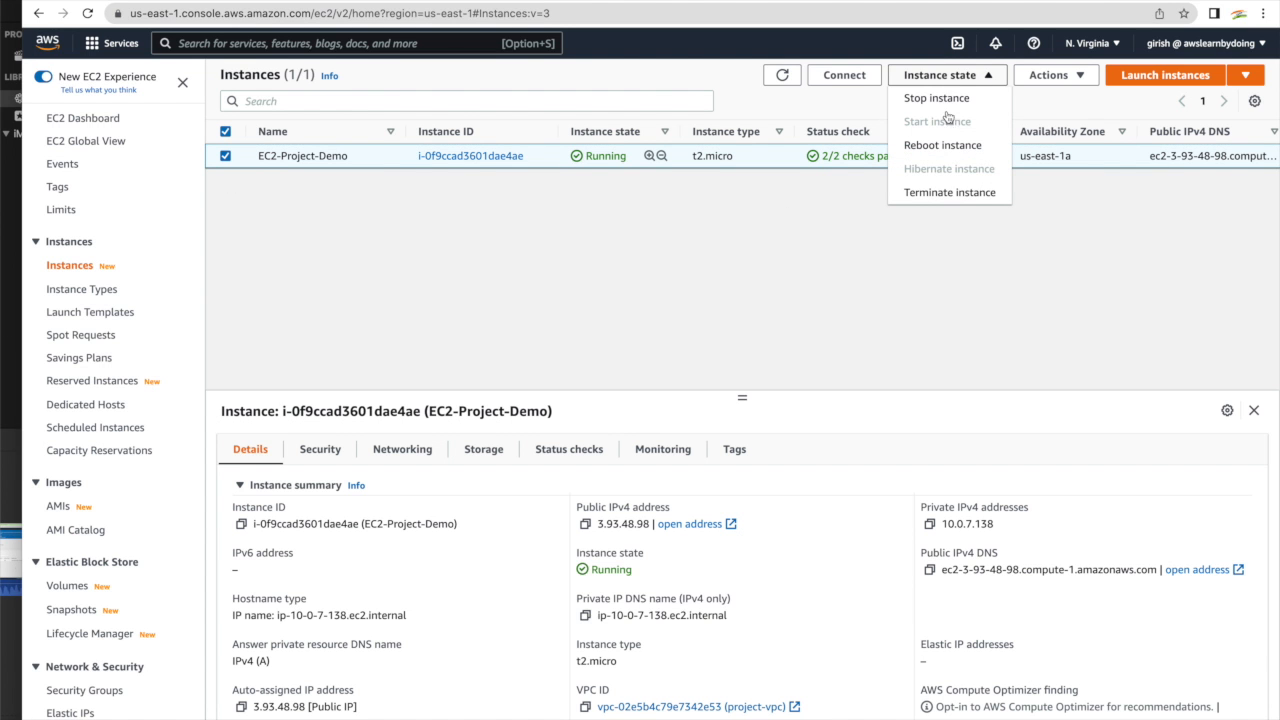
left_click(952, 192)
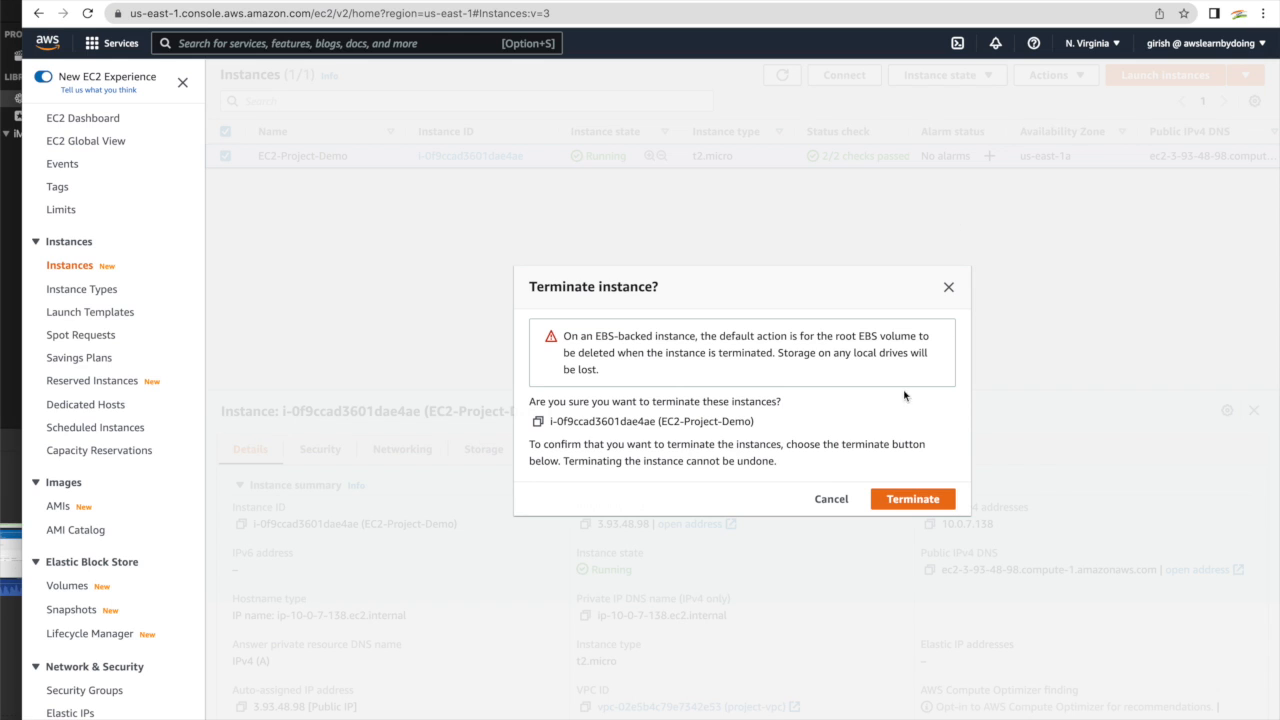
left_click(914, 498)
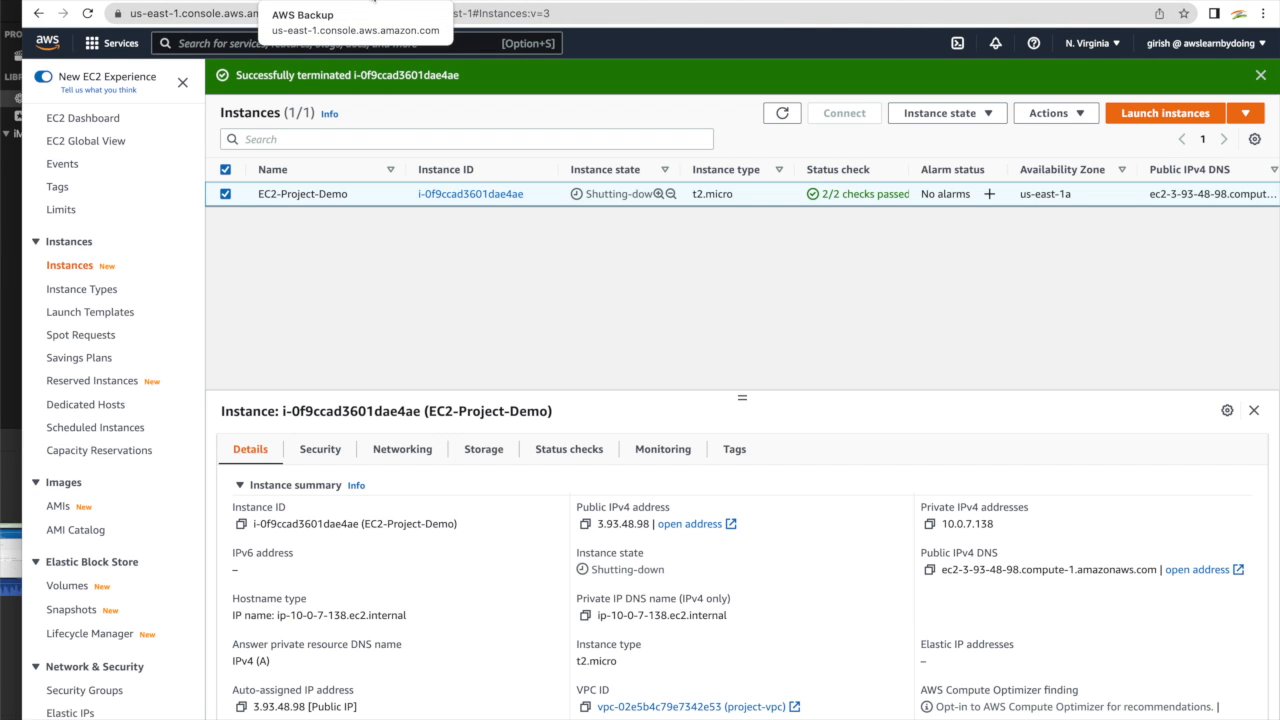
Switch to AWS Backup and delete the database-1 recovery point from the Default backup vault
left_click(373, 2)
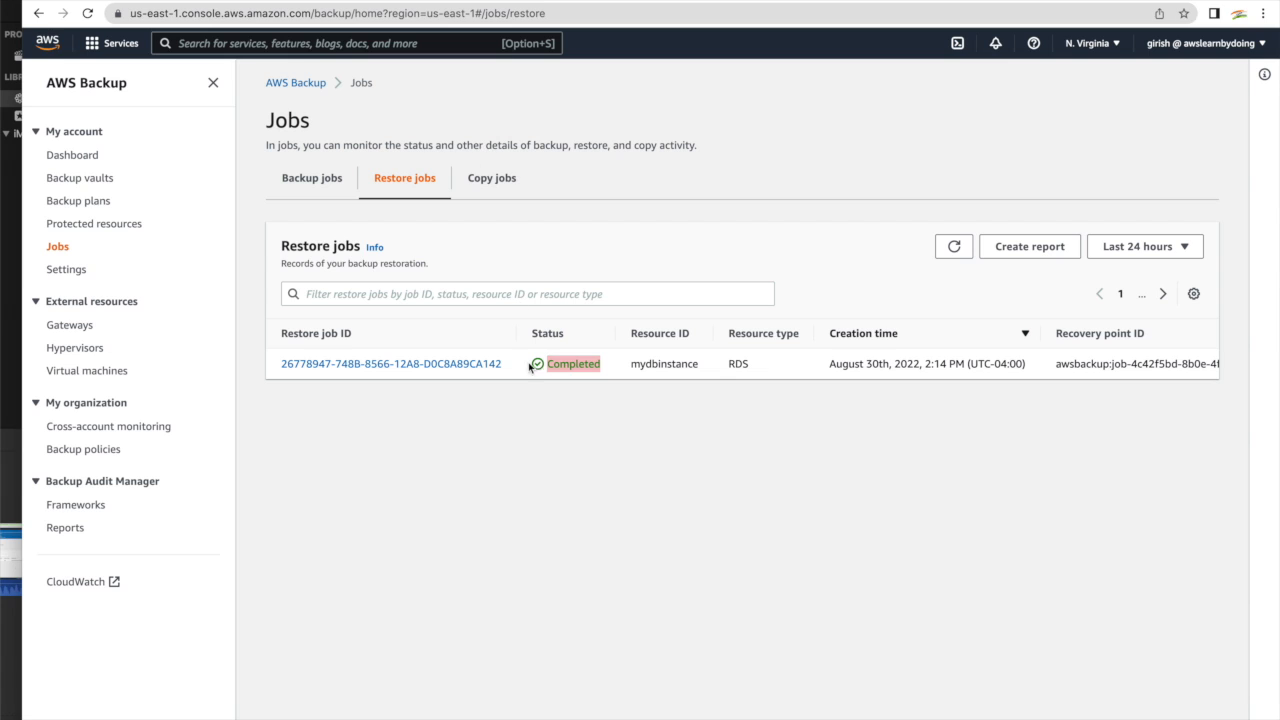
left_click(84, 178)
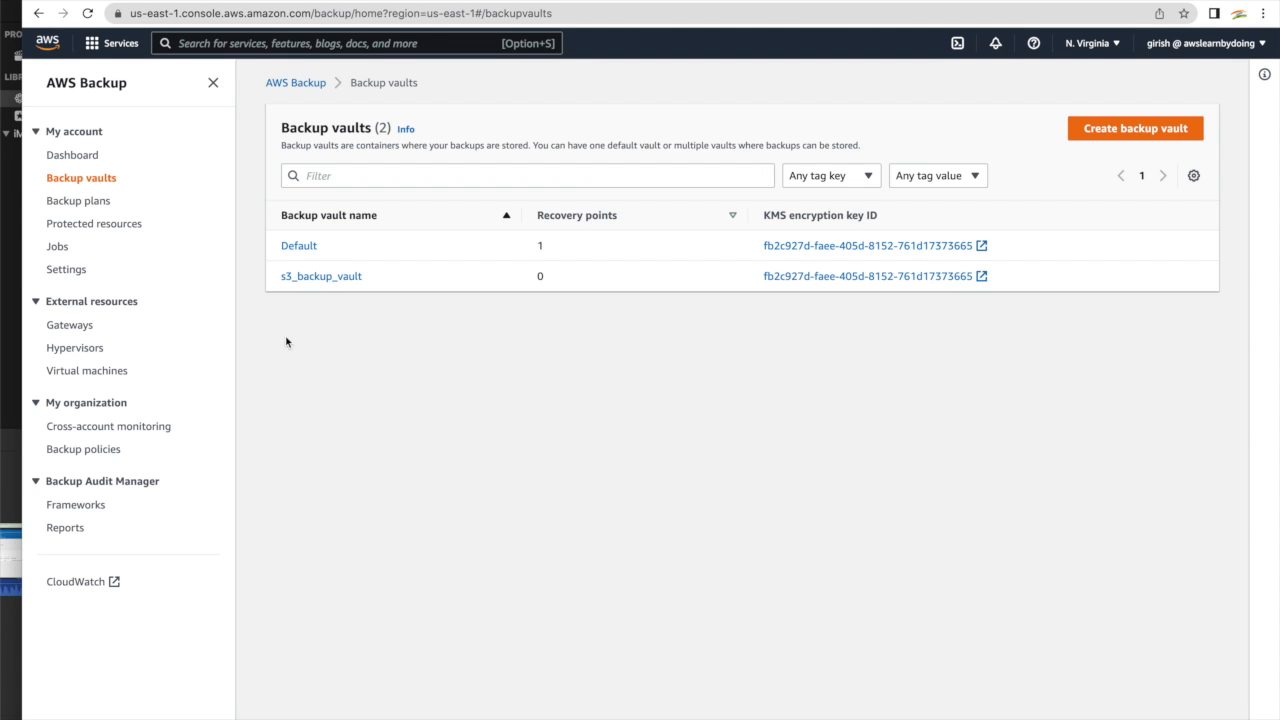
left_click(299, 246)
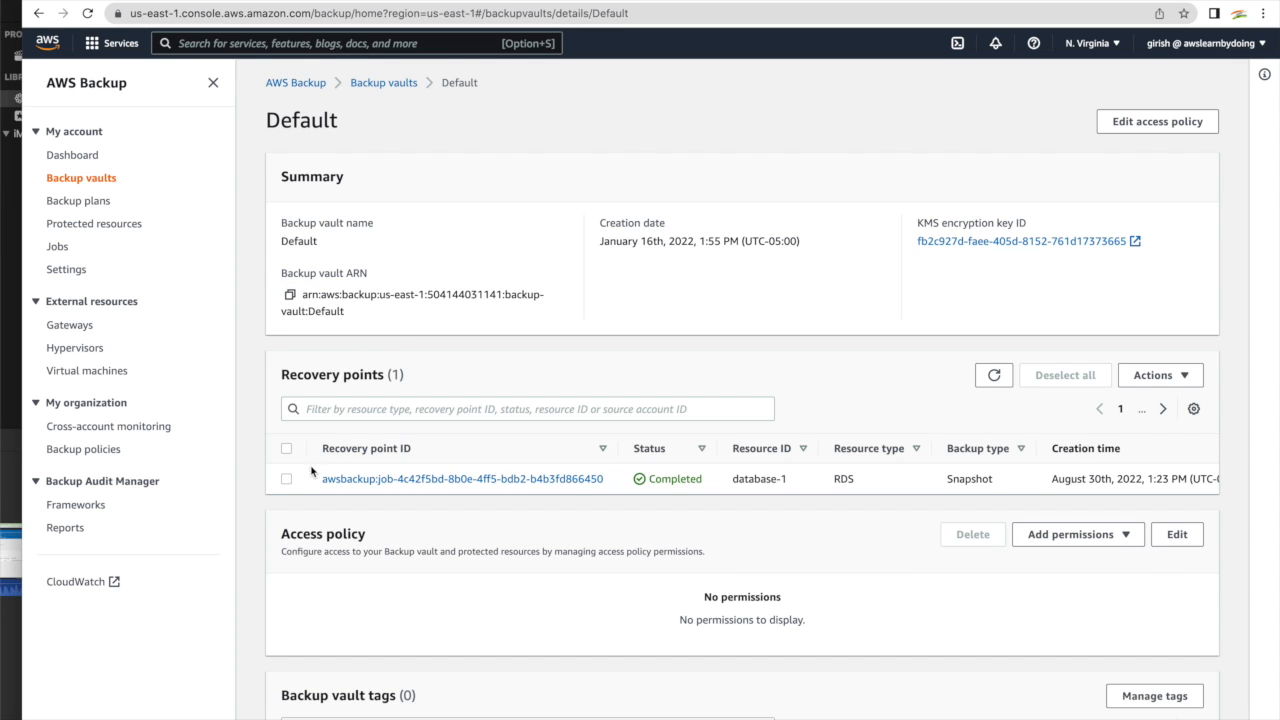
left_click(286, 479)
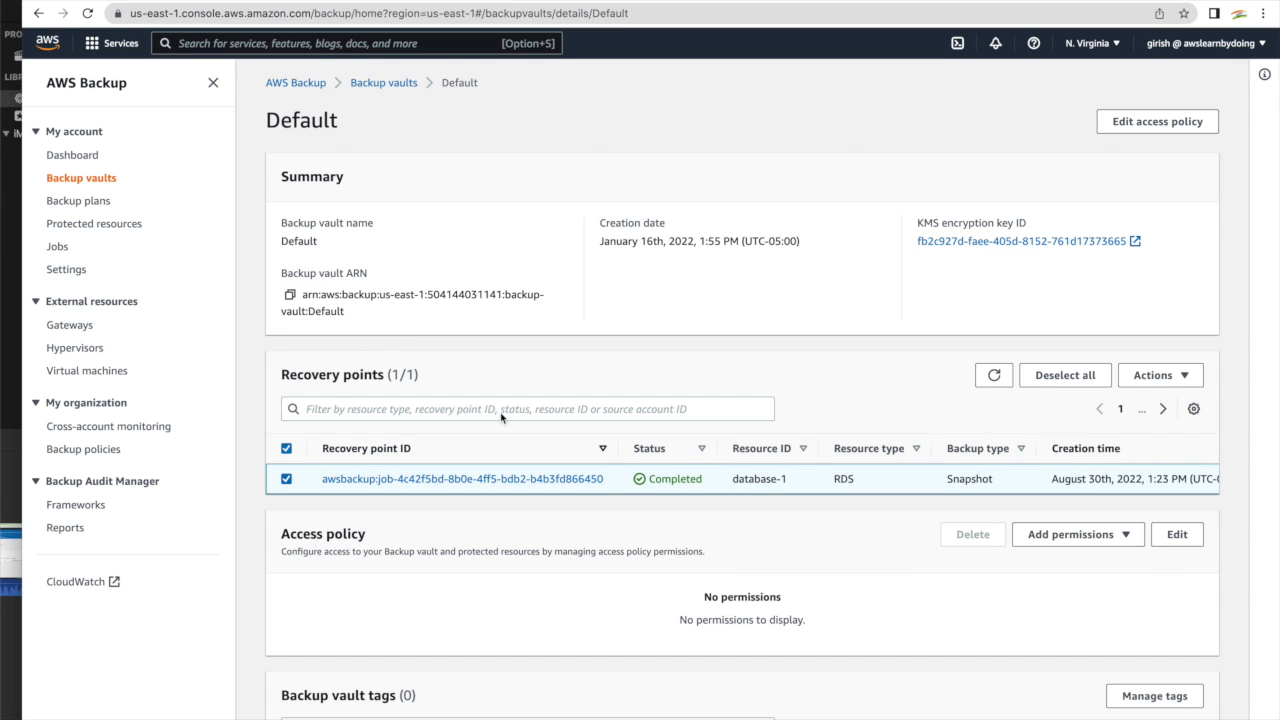
left_click(1172, 384)
left_click(1152, 470)
left_click(816, 440)
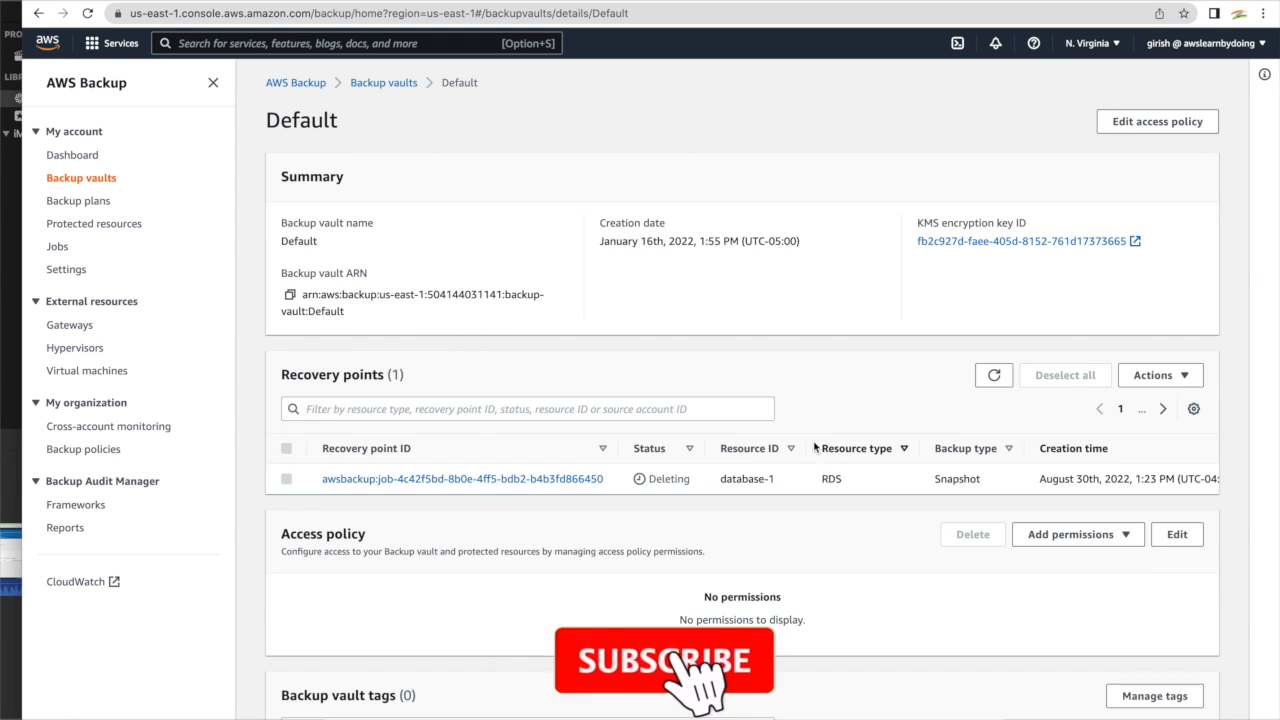